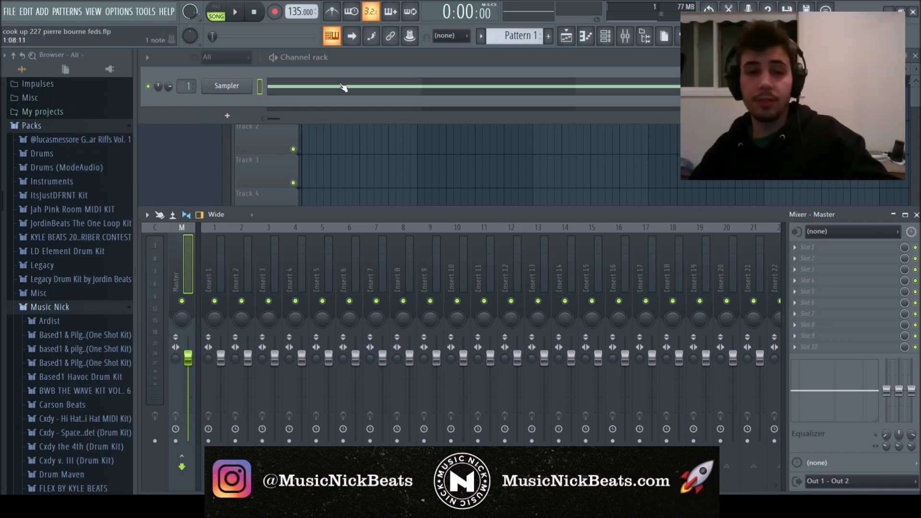
# - Examine the Sampler channel's long C5 note in the piano roll and the Pattern 1 clip in the playlist
pyautogui.click(340, 86)
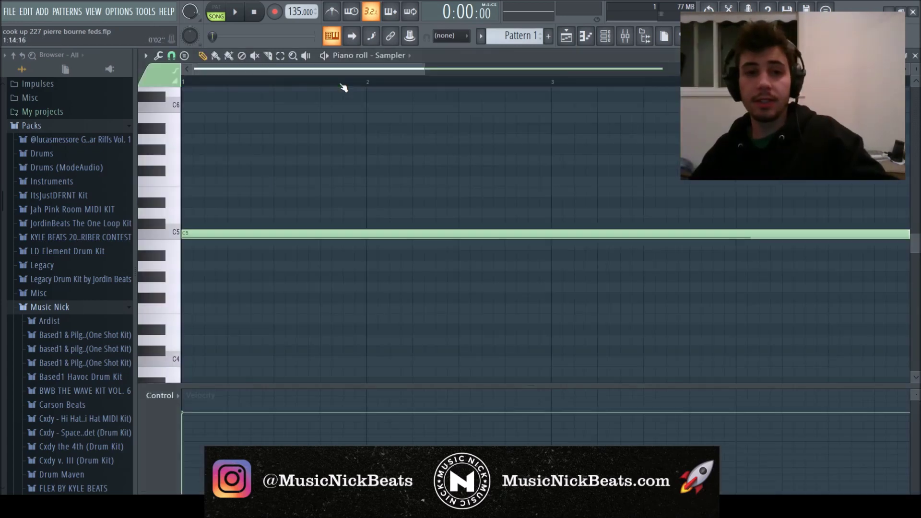
pyautogui.scroll(-3, 240, 218)
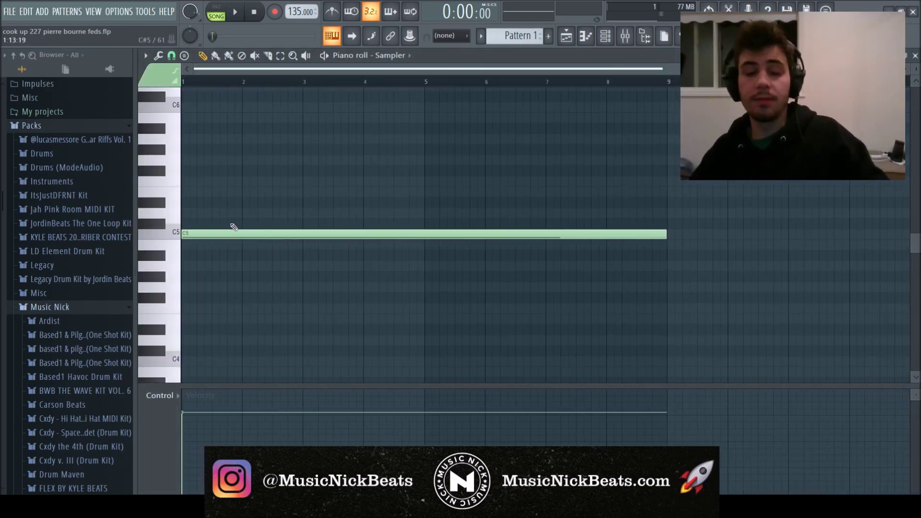
pyautogui.click(915, 55)
pyautogui.press('F5')
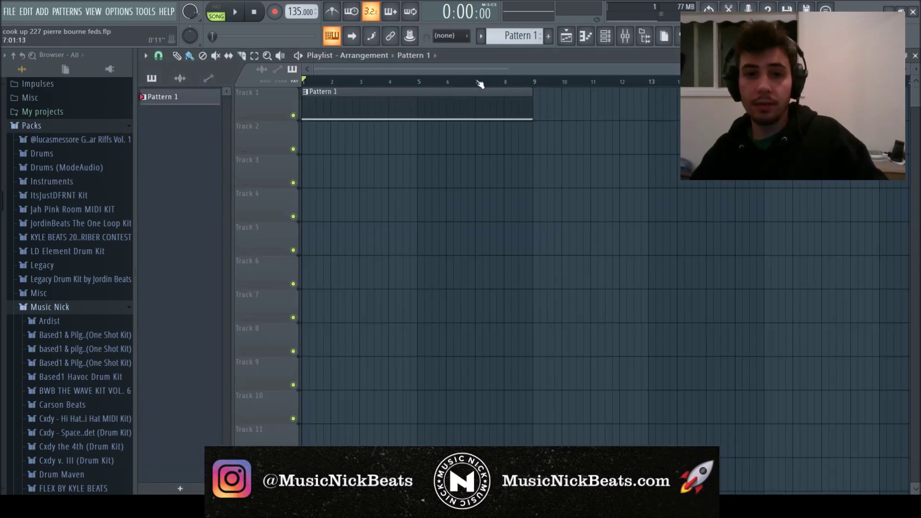
pyautogui.press('F6')
pyautogui.press('F9')
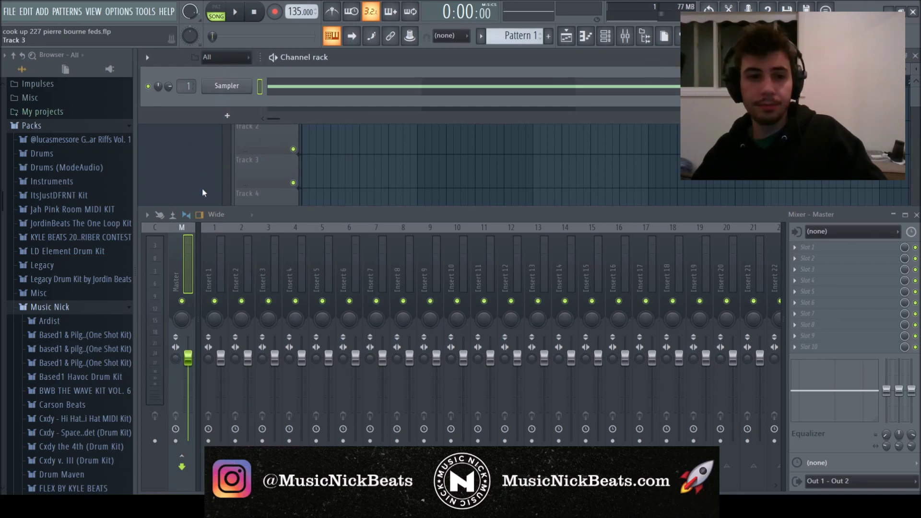
# - Open the synth folder of the third Based1 one-shot kit and audition samples such as rocket science and synthia
pyautogui.scroll(-4, 79, 249)
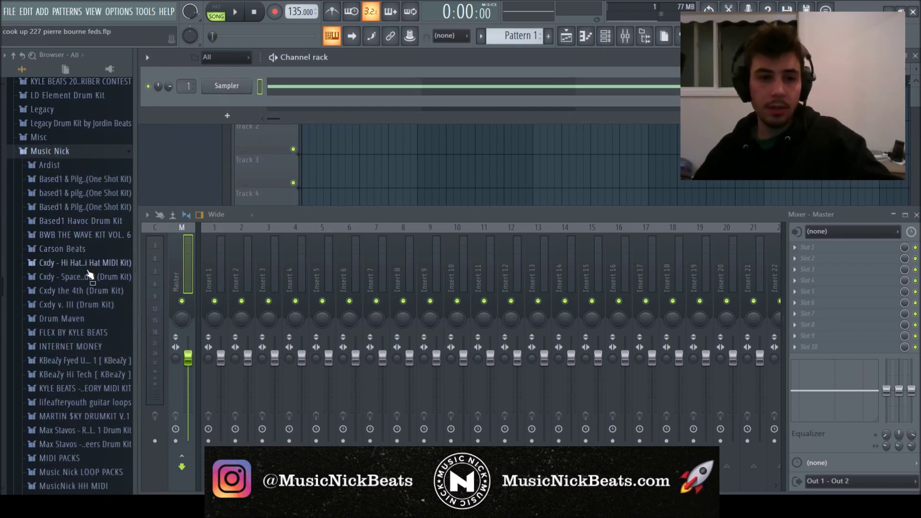
pyautogui.click(87, 208)
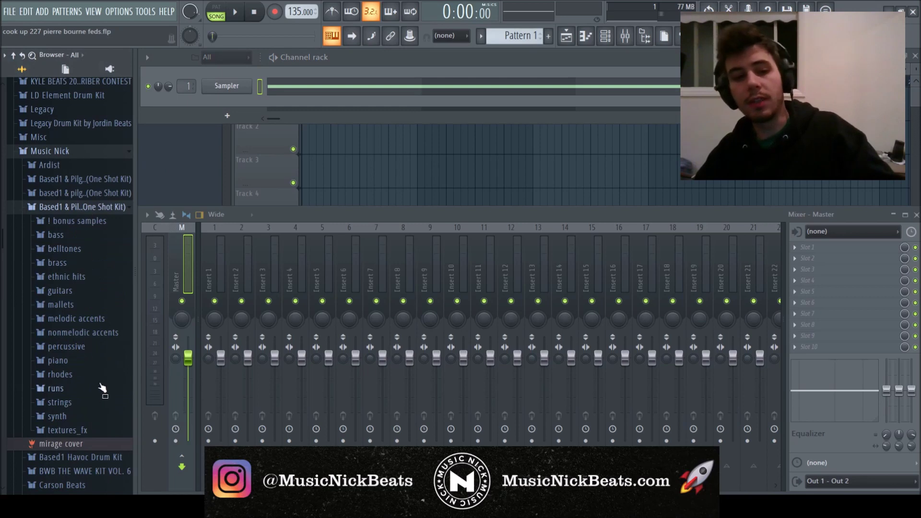
pyautogui.click(72, 417)
pyautogui.click(72, 373)
pyautogui.scroll(-2, 72, 357)
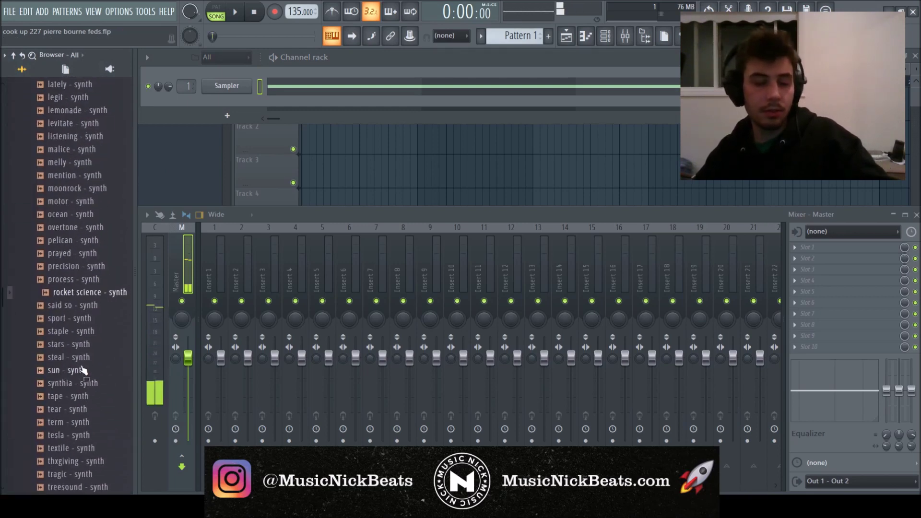
pyautogui.click(78, 336)
pyautogui.scroll(-2, 76, 336)
pyautogui.click(76, 306)
pyautogui.scroll(-4, 79, 312)
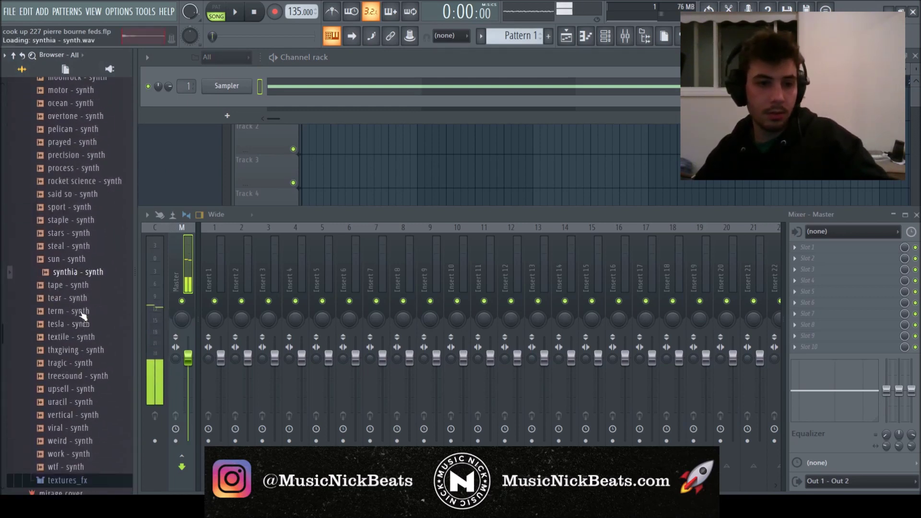
# - Audition more synth one-shots from the folder, including thxgiving, tear, tape, sun, steal and stars
pyautogui.click(67, 319)
pyautogui.click(68, 331)
pyautogui.click(67, 343)
pyautogui.scroll(2, 65, 343)
pyautogui.click(72, 331)
pyautogui.click(64, 305)
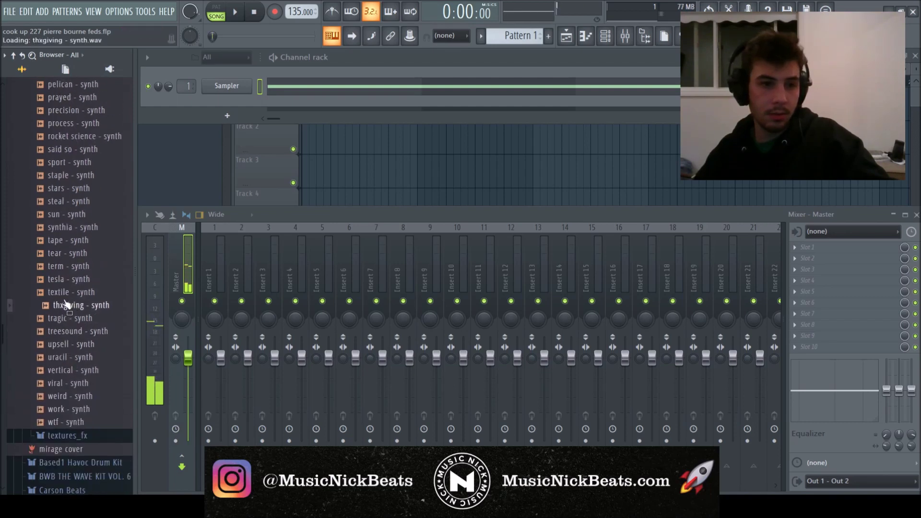
pyautogui.click(67, 253)
pyautogui.click(65, 240)
pyautogui.click(71, 227)
pyautogui.click(74, 214)
pyautogui.click(73, 201)
pyautogui.click(72, 188)
pyautogui.scroll(2, 81, 230)
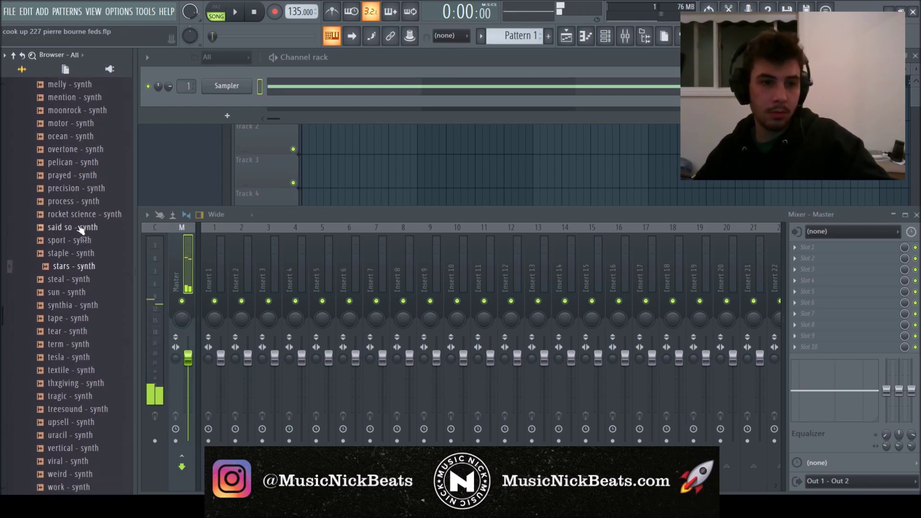
# - Add the stars - synth sample as a new channel on mixer track 1 and check its pitch in Newtone
pyautogui.click(80, 266)
pyautogui.moveTo(80, 272); pyautogui.dragTo(219, 269)
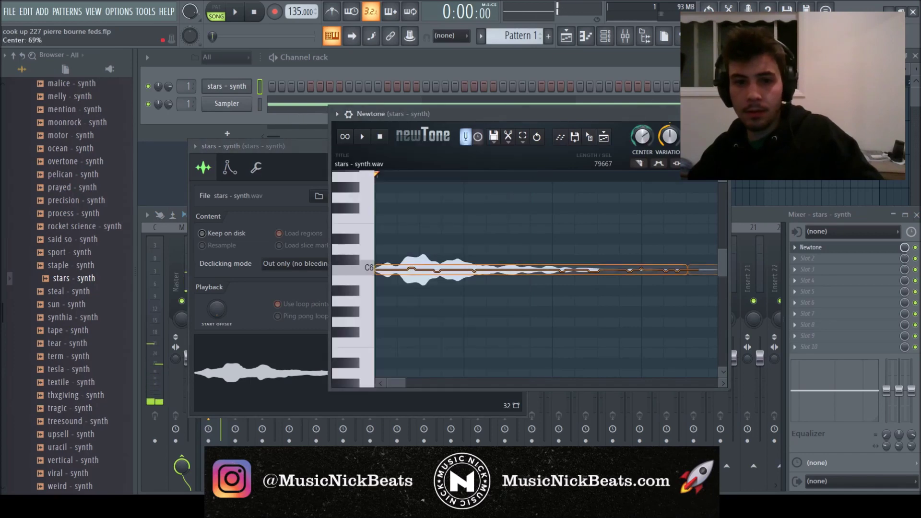
pyautogui.click(314, 397)
pyautogui.click(695, 137)
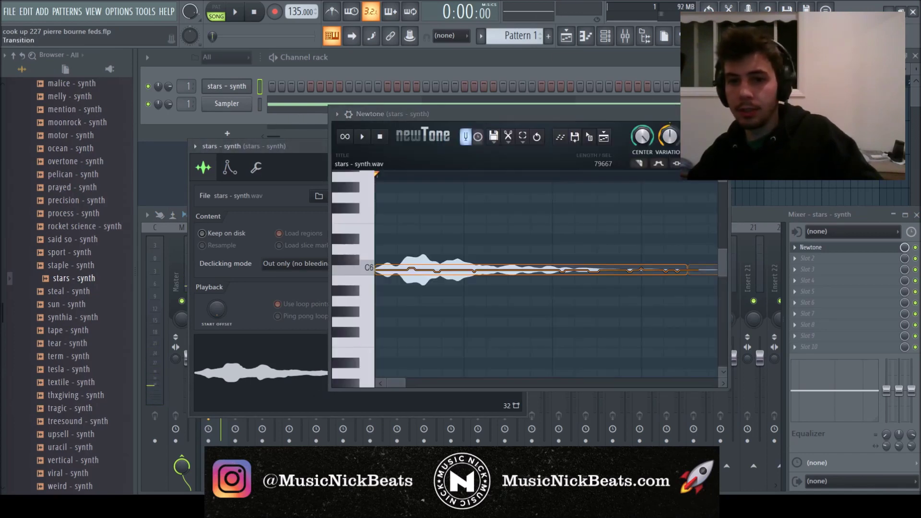
pyautogui.click(722, 114)
# - Enable the stars - synth channel's volume envelope and raise its attack time slightly
pyautogui.click(288, 120)
pyautogui.click(263, 120)
pyautogui.moveTo(256, 239); pyautogui.dragTo(255, 243)
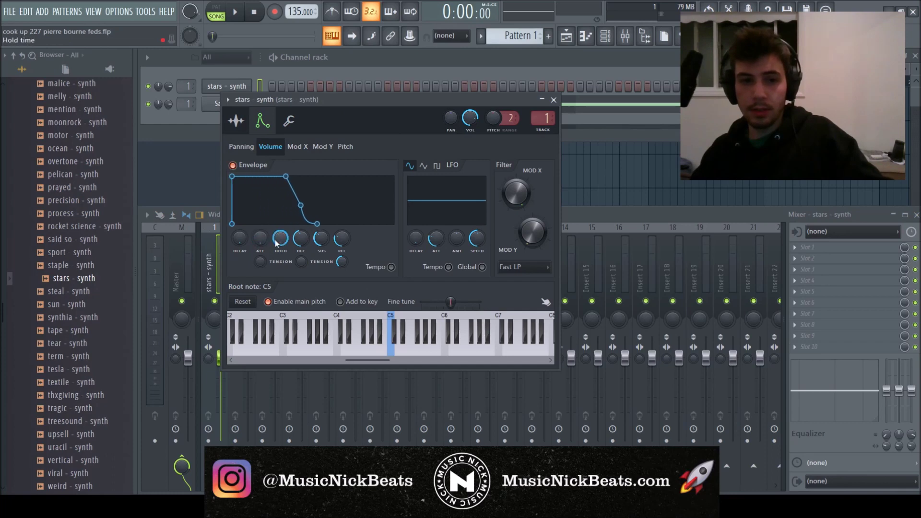
pyautogui.moveTo(259, 238); pyautogui.dragTo(260, 230)
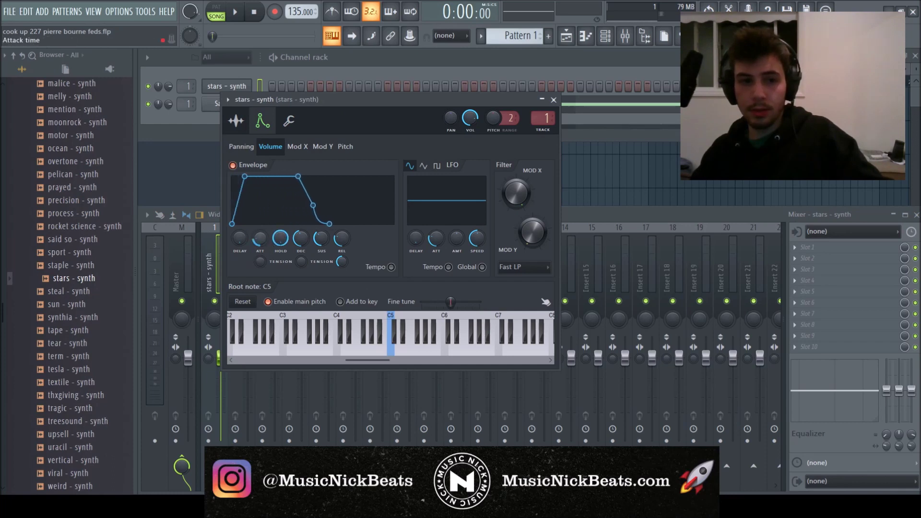
# - Normalize the stars - synth sample, audition it and close the channel settings
pyautogui.click(236, 120)
pyautogui.click(262, 121)
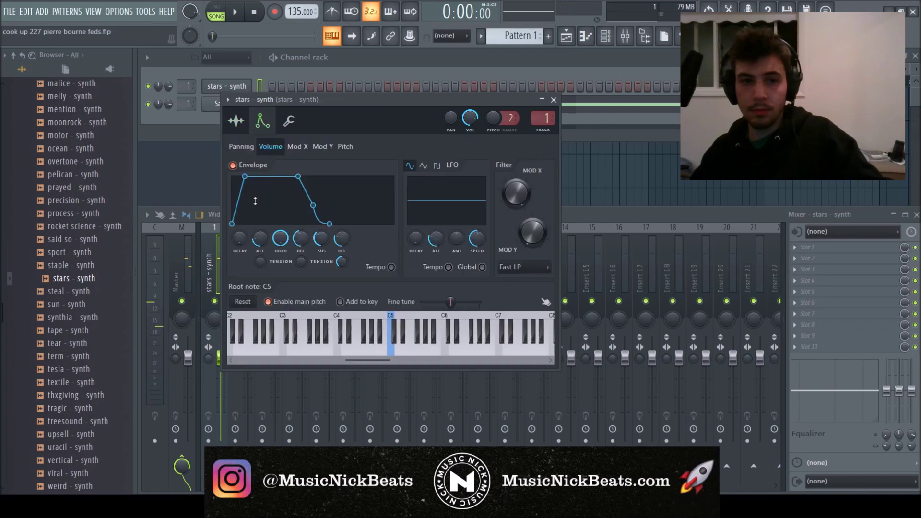
pyautogui.click(236, 121)
pyautogui.click(328, 312)
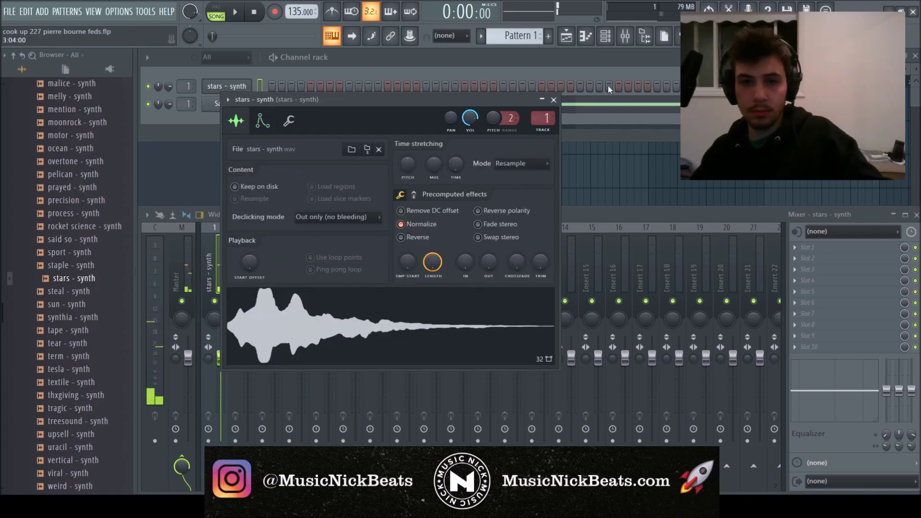
pyautogui.click(553, 99)
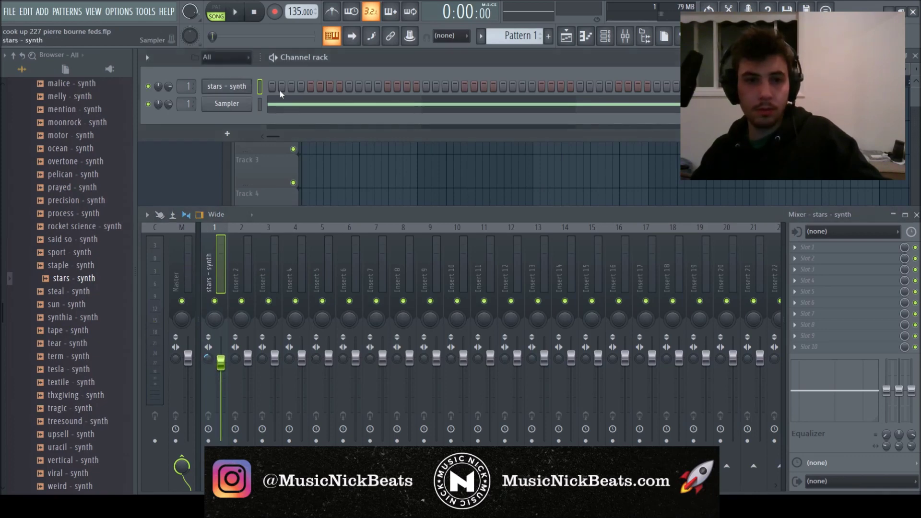
# - Open the stars - synth piano roll and draw a C4 note from bar 1, shortened to 0:14:00
pyautogui.click(295, 104)
pyautogui.scroll(-3, 206, 249)
pyautogui.moveTo(207, 235); pyautogui.dragTo(168, 294)
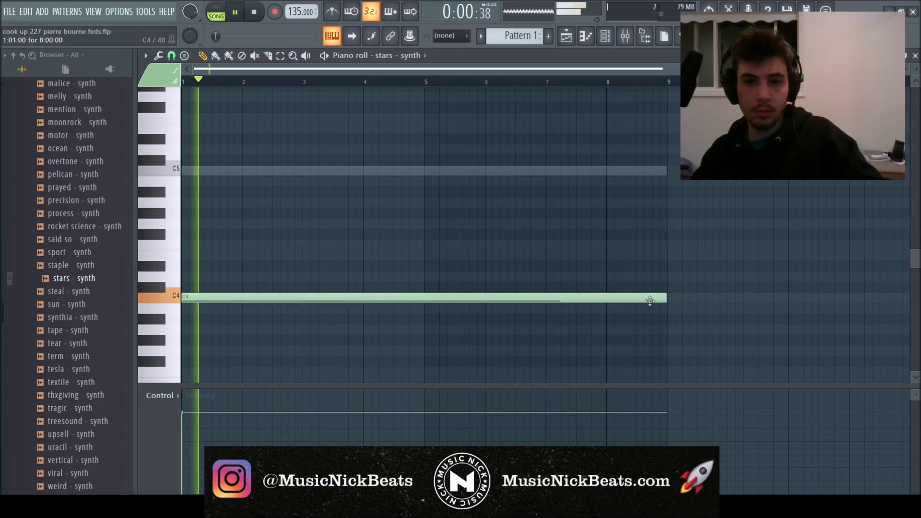
pyautogui.moveTo(665, 298); pyautogui.dragTo(231, 302)
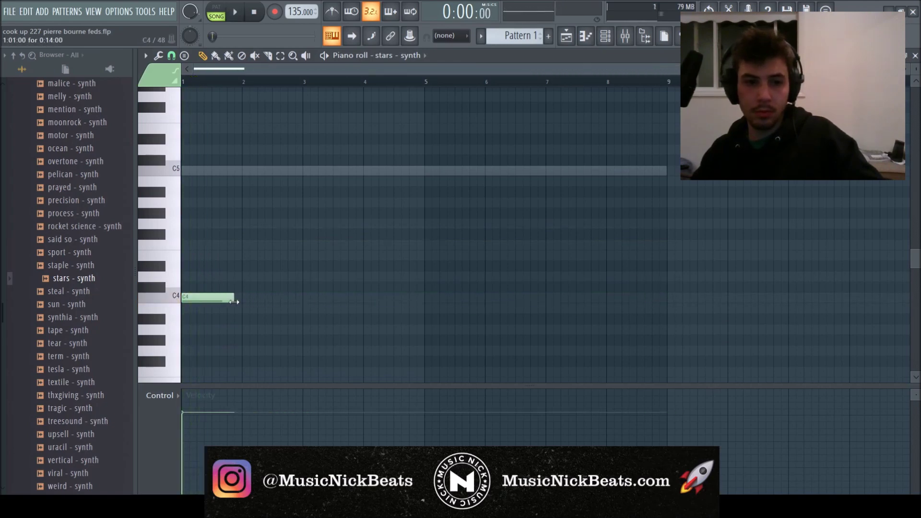
# - Replace the C4 note with a short G3 note at the start of bar 1 and play it back
pyautogui.scroll(-4, 231, 301)
pyautogui.moveTo(211, 202); pyautogui.dragTo(208, 330)
pyautogui.rightClick(209, 330)
pyautogui.moveTo(211, 263)
pyautogui.mouseDown()
pyautogui.moveTo(243, 253)
pyautogui.moveTo(195, 259)
pyautogui.moveTo(203, 260)
pyautogui.mouseUp()
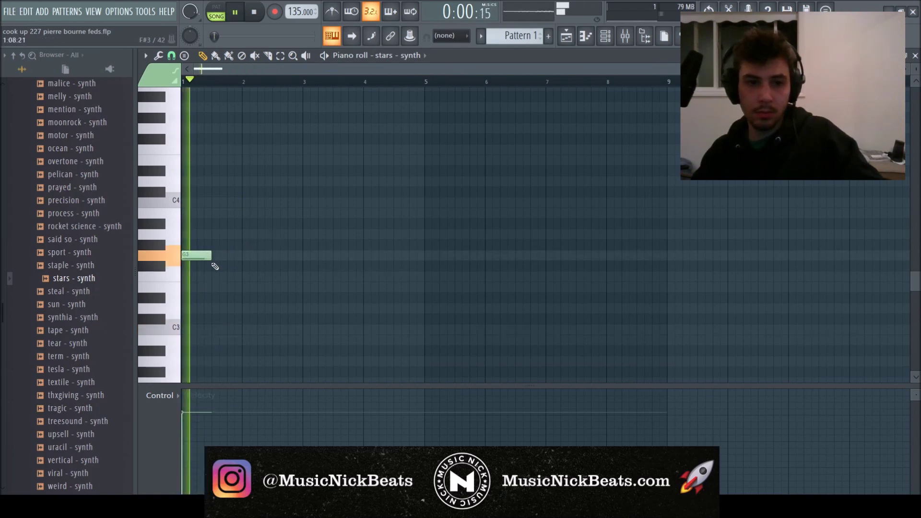
pyautogui.press('space')
pyautogui.click(215, 286)
pyautogui.rightClick(225, 288)
pyautogui.press('space')
pyautogui.click(216, 309)
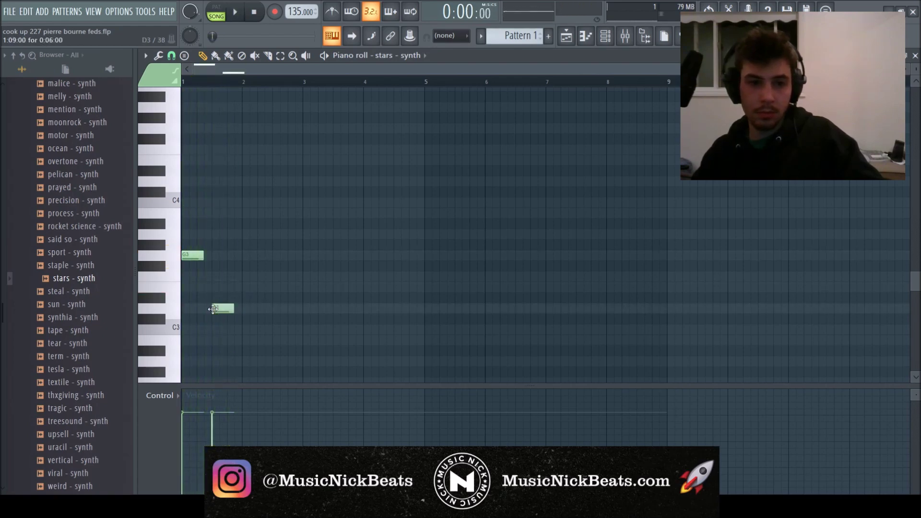
pyautogui.click(223, 308)
pyautogui.rightClick(217, 307)
pyautogui.click(216, 329)
pyautogui.rightClick(219, 329)
pyautogui.press('space')
# - Add a short D3 note near the end of bar 1, removing the trial C3 note after it
pyautogui.click(216, 309)
pyautogui.click(249, 329)
pyautogui.press('space')
pyautogui.press('space')
pyautogui.moveTo(217, 308); pyautogui.dragTo(232, 307)
pyautogui.rightClick(252, 329)
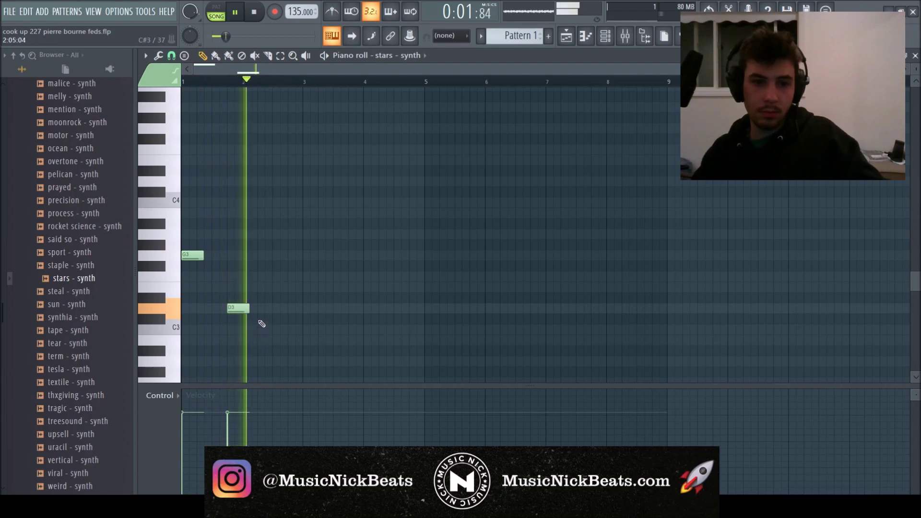
# - Place a C3 note of 0:06:00 at 2:05:00 and play back the melody
pyautogui.click(262, 330)
pyautogui.press('space')
pyautogui.rightClick(267, 330)
pyautogui.click(266, 330)
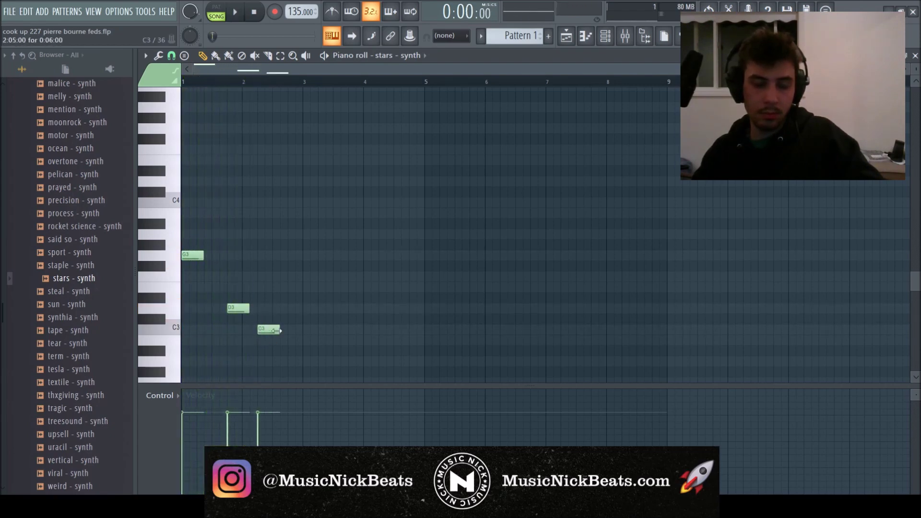
pyautogui.press('space')
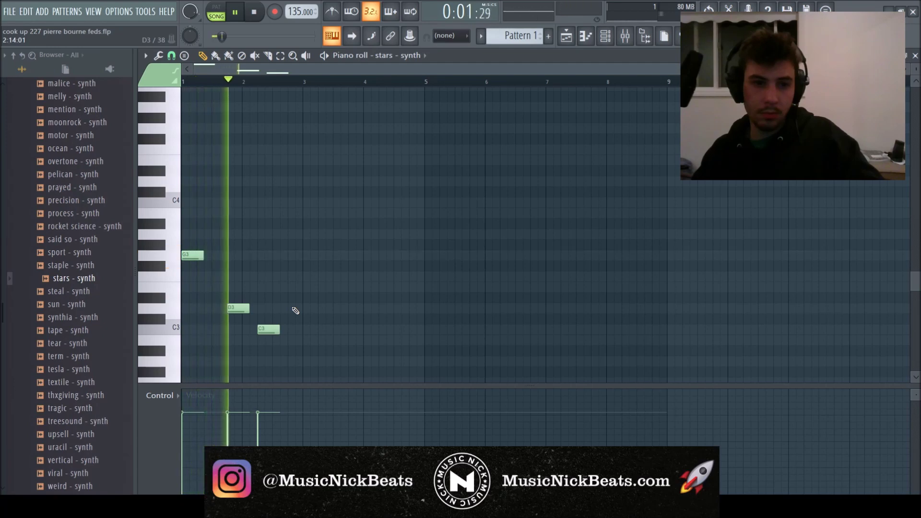
pyautogui.press('space')
# - Duplicate the two-bar melody into bars 3 and 4 and close the piano roll
pyautogui.moveTo(308, 86); pyautogui.dragTo(25, 109)
pyautogui.hotkey('ctrl', 'b')
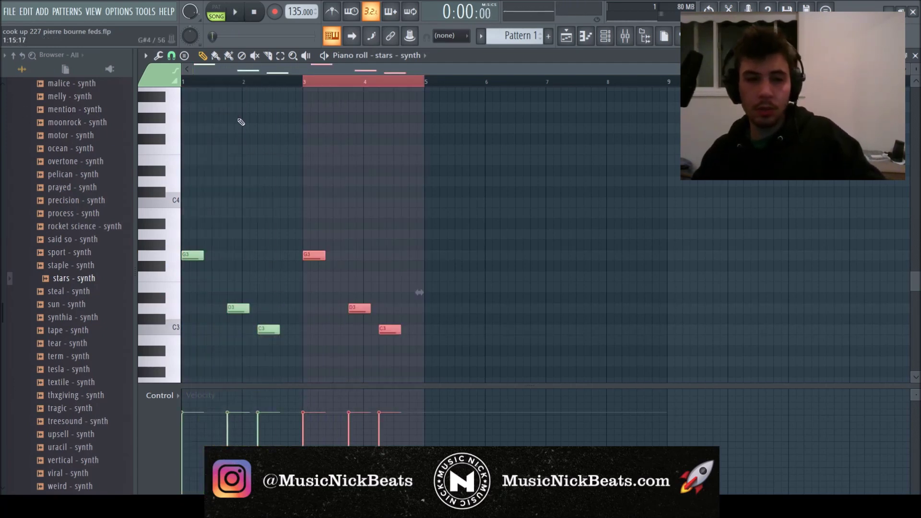
pyautogui.click(188, 87)
pyautogui.press('F7')
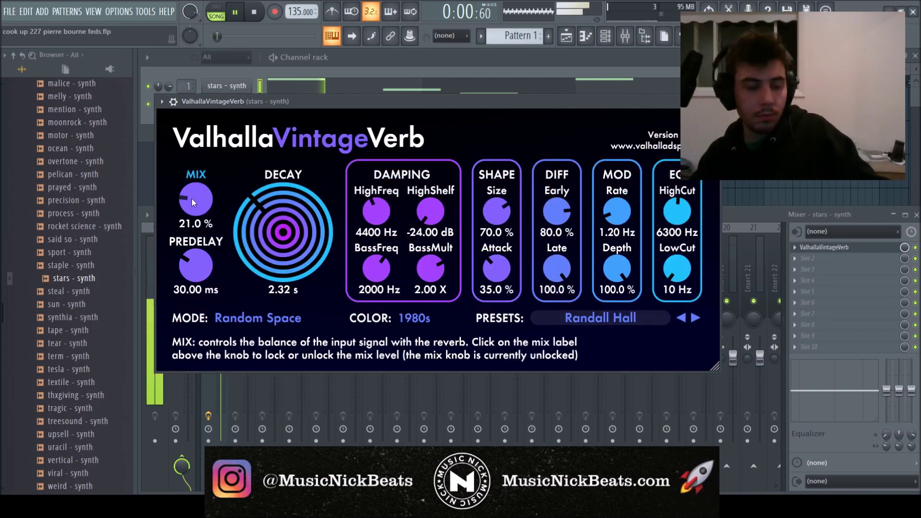
# - Set the ValhallaVintageVerb mix to 16.2% and decay to 1.45 s, and lower the stars - synth mixer fader to 85%
pyautogui.moveTo(192, 201); pyautogui.dragTo(192, 209)
pyautogui.moveTo(267, 225); pyautogui.dragTo(268, 233)
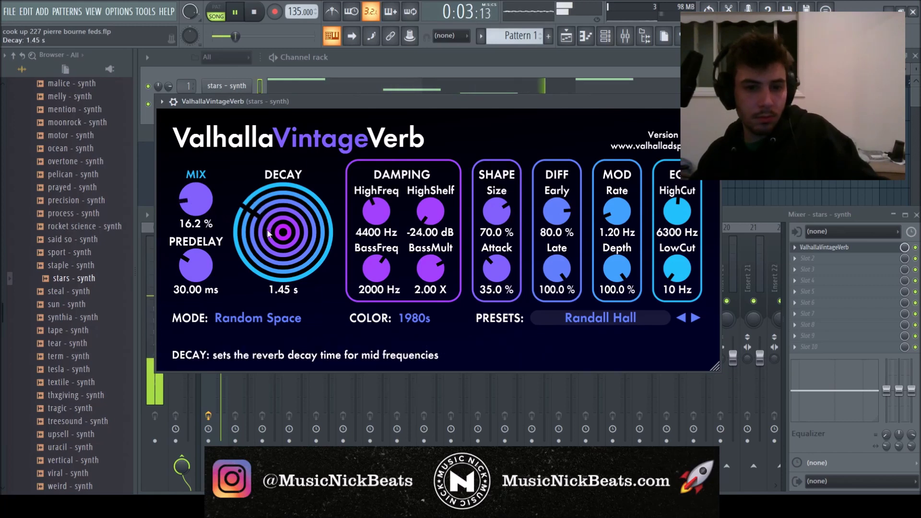
pyautogui.press('Escape')
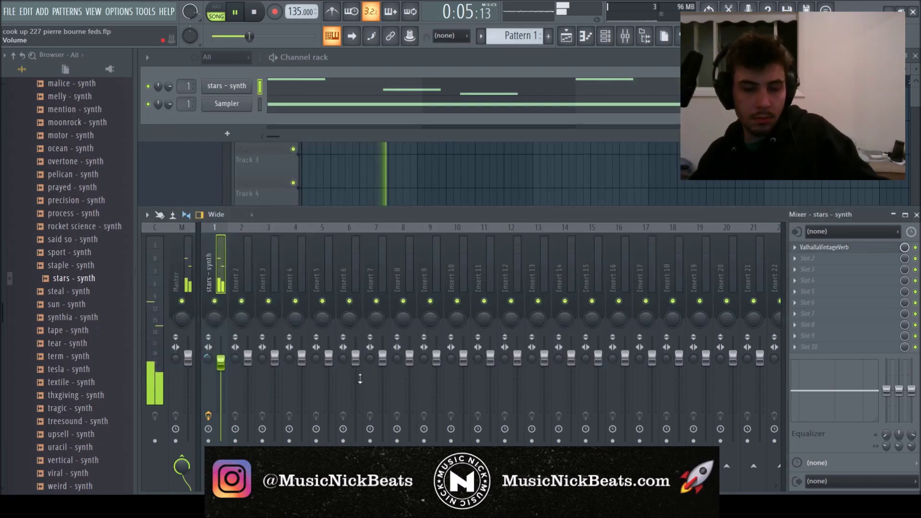
pyautogui.moveTo(220, 362); pyautogui.dragTo(222, 372)
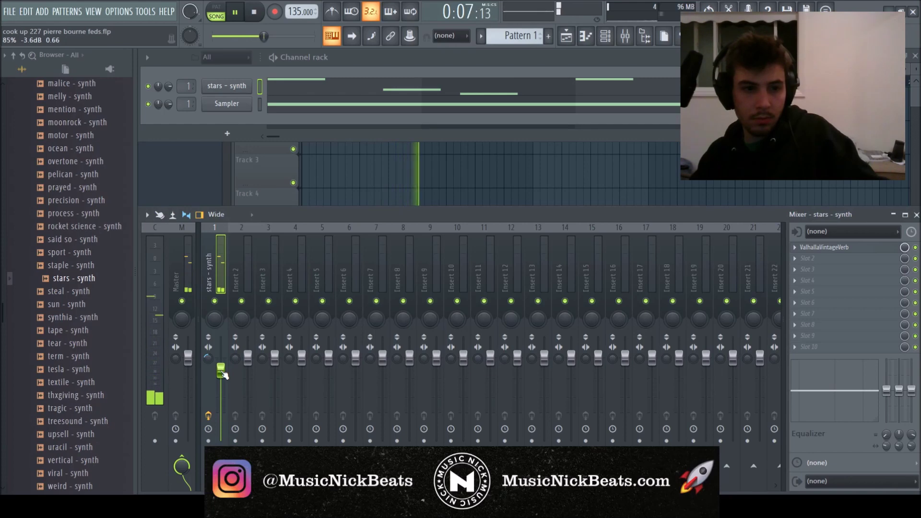
pyautogui.click(261, 15)
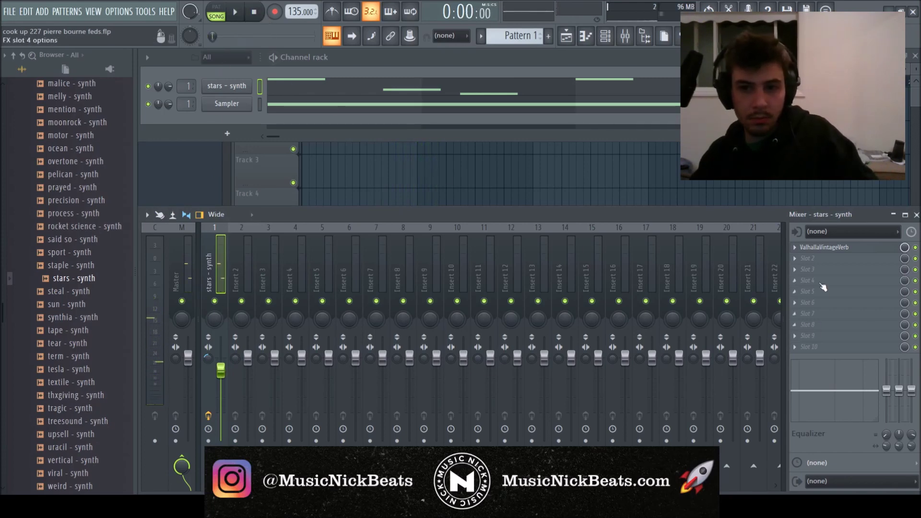
# - Load Fruity delay bank in the stars - synth track's second effect slot and audition its Diffuse preset
pyautogui.click(801, 259)
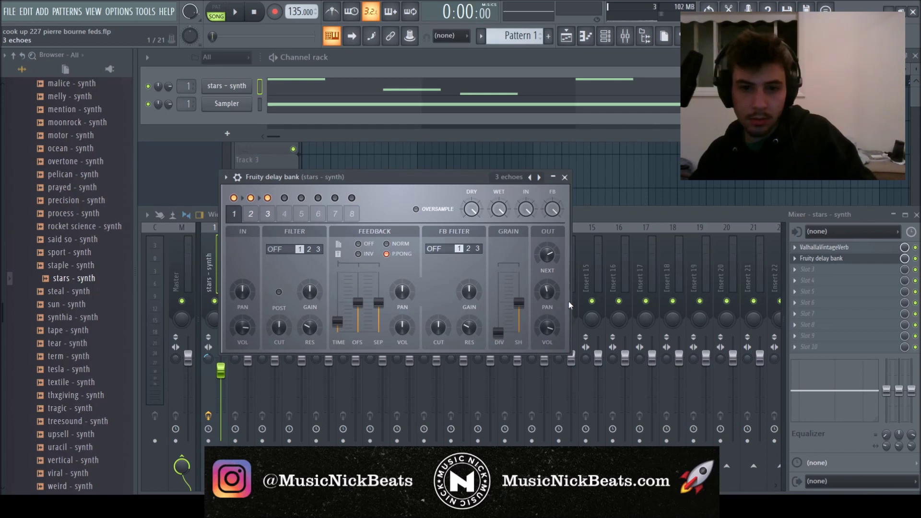
pyautogui.click(539, 177)
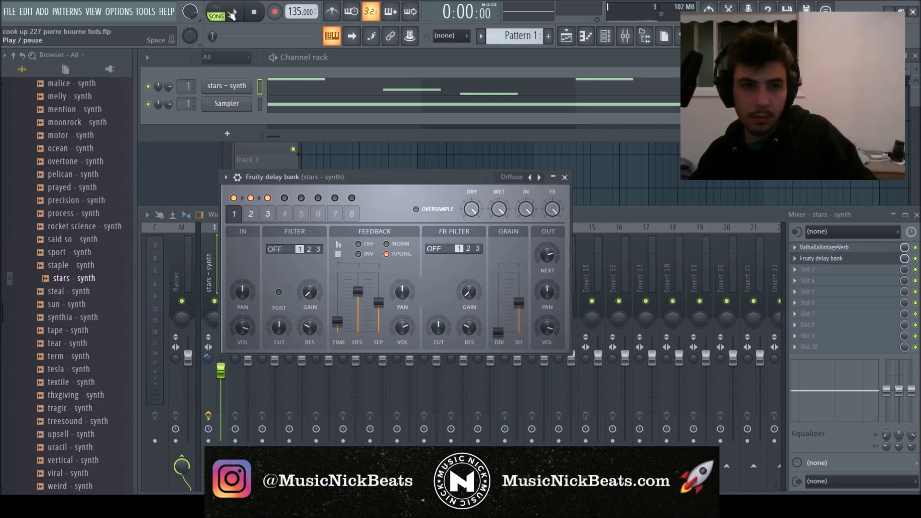
pyautogui.click(235, 12)
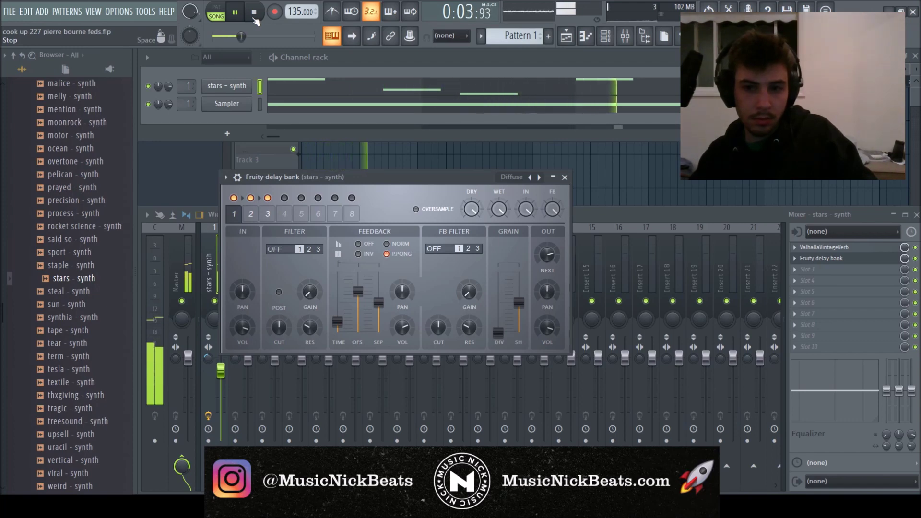
pyautogui.click(565, 177)
# - Bypass ValhallaVintageVerb on the stars - synth track and play the melody with only the delay active
pyautogui.press('space')
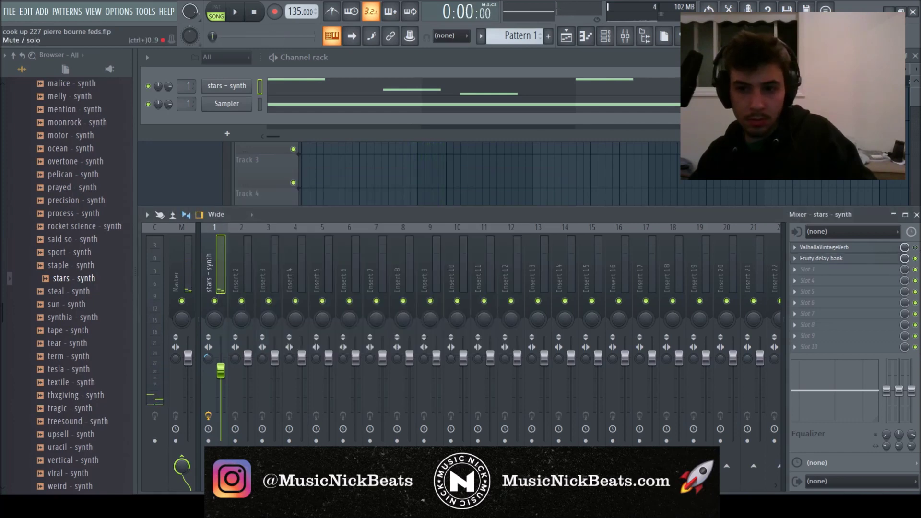
pyautogui.press('space')
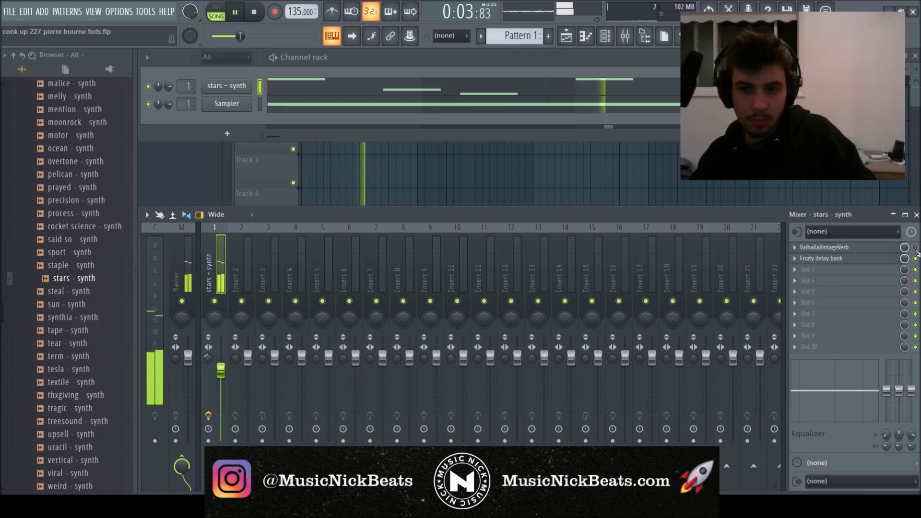
# - Move Fruity delay bank ahead of ValhallaVintageVerb on the stars - synth track and set the reverb's mix to 7.2% and decay to 1.32 s
pyautogui.moveTo(882, 248); pyautogui.dragTo(883, 261)
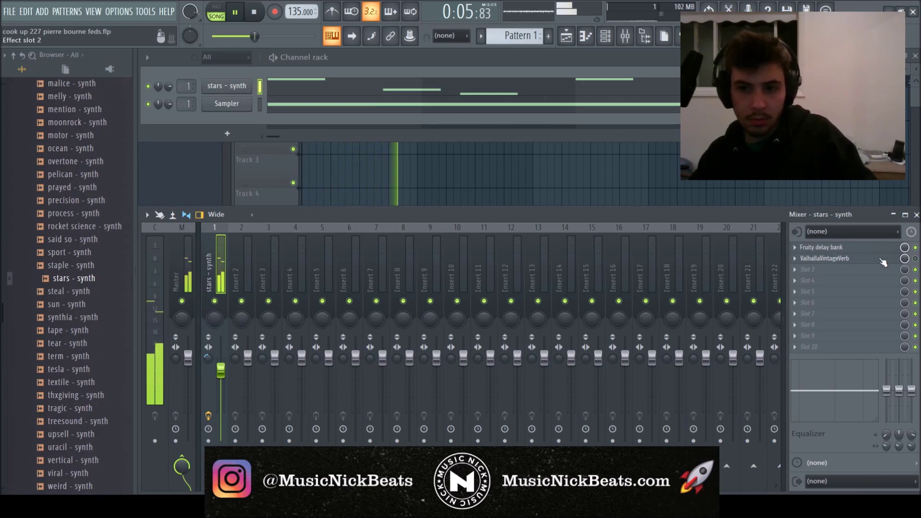
pyautogui.press('space')
pyautogui.click(844, 258)
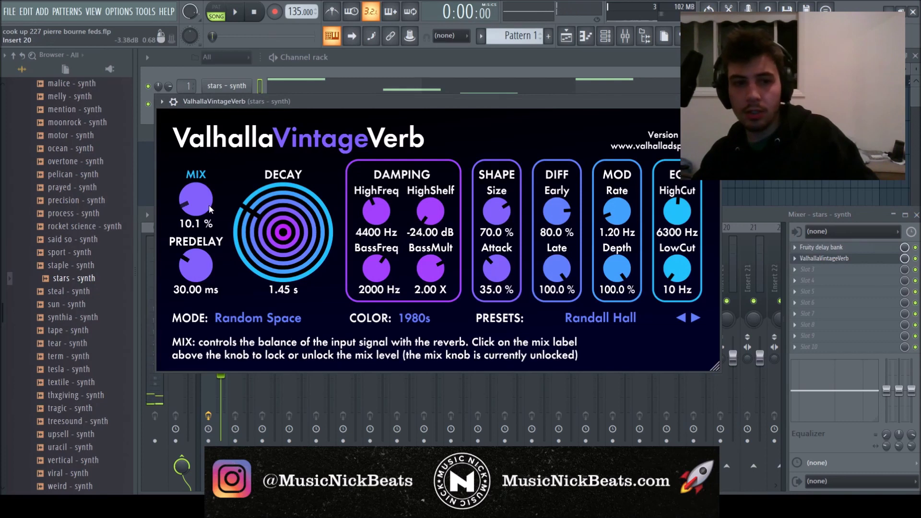
pyautogui.scroll(-2, 283, 232)
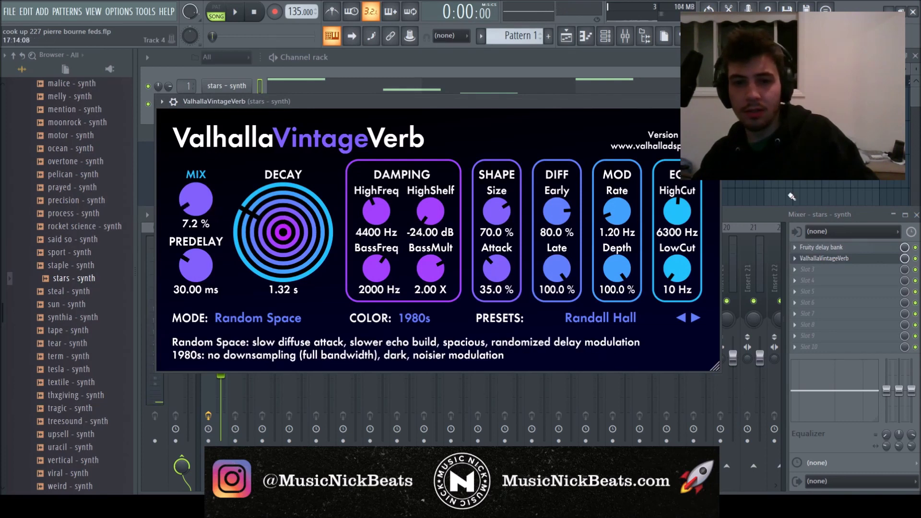
pyautogui.click(916, 269)
# - Play the melody with Fruity delay bank open, close the plugin, and open the stars - synth piano roll
pyautogui.click(821, 247)
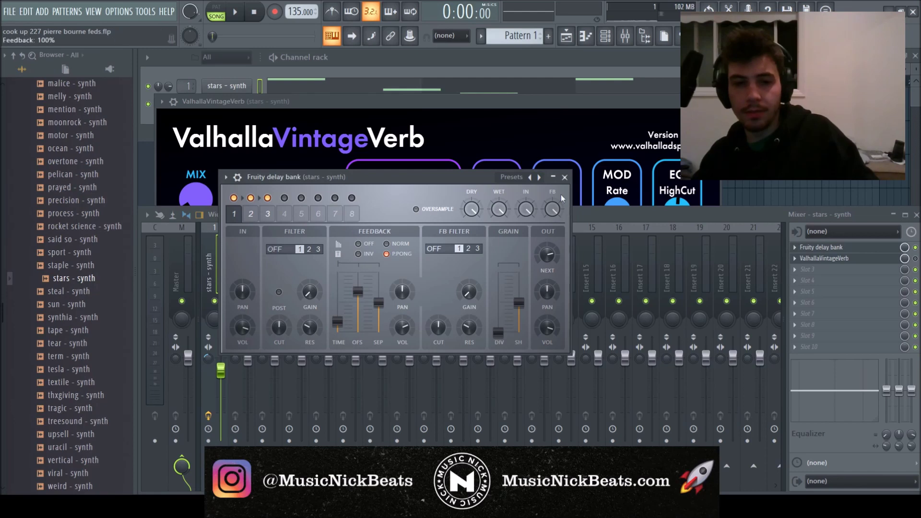
pyautogui.click(236, 14)
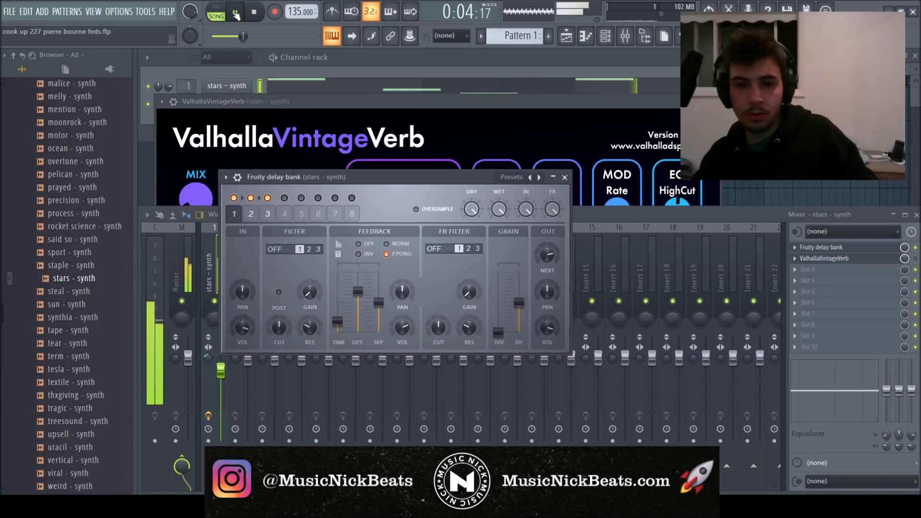
pyautogui.click(566, 177)
pyautogui.press('F7')
pyautogui.press('space')
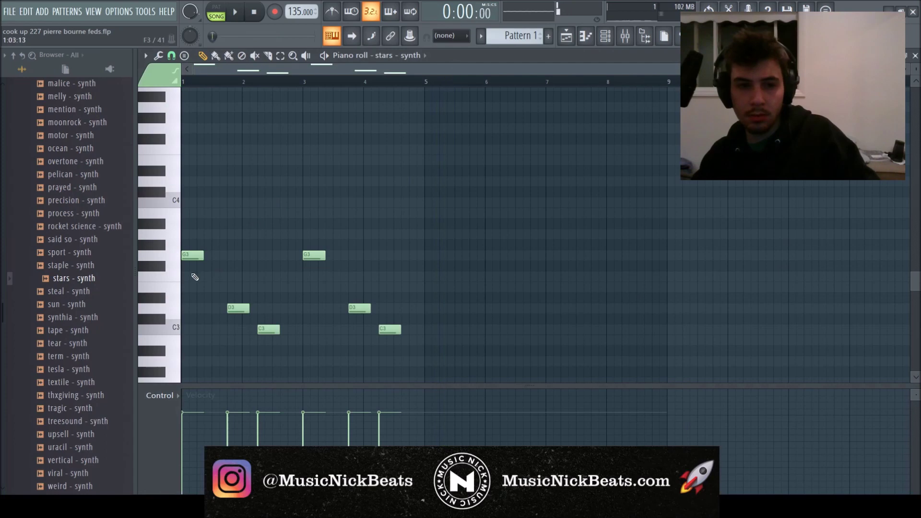
# - Try harmony notes such as F#4 and B4 above the opening G3 note, and remove them
pyautogui.hotkey('ctrl', 'a')
pyautogui.click(188, 230)
pyautogui.click(193, 202)
pyautogui.moveTo(193, 203); pyautogui.dragTo(194, 255)
pyautogui.press('space')
pyautogui.press('space')
pyautogui.press('space')
pyautogui.click(188, 139)
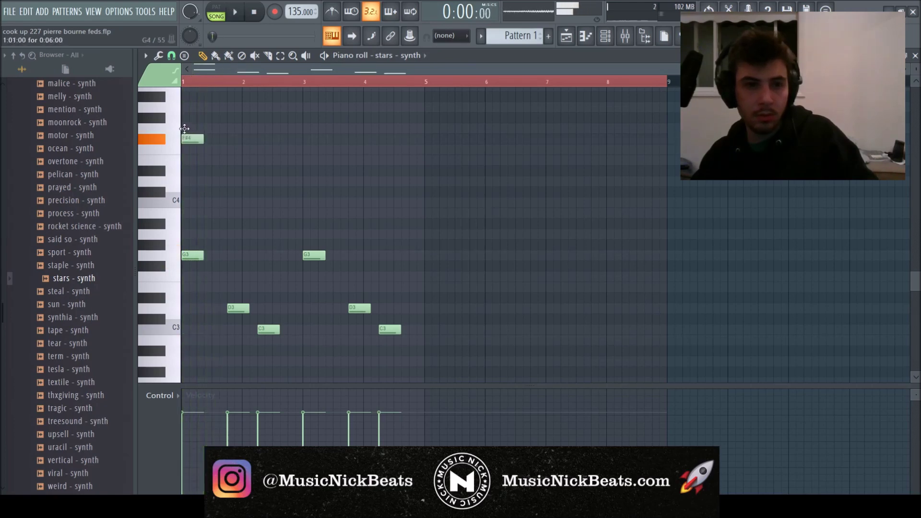
pyautogui.scroll(3, 192, 152)
pyautogui.press('space')
pyautogui.click(189, 181)
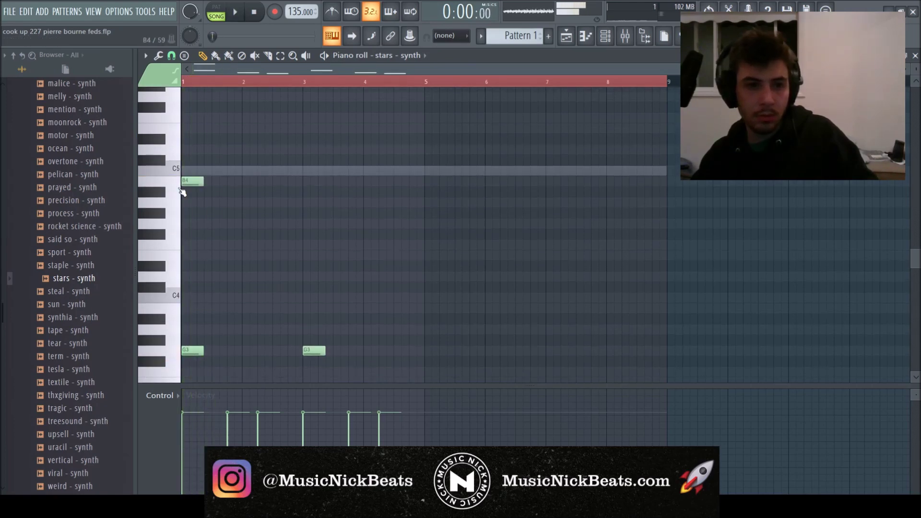
pyautogui.scroll(-3, 202, 202)
# - Copy the whole four-bar melody nine semitones up as a lower-velocity E4, B3, A3 harmony and play it
pyautogui.hotkey('ctrl', 'a')
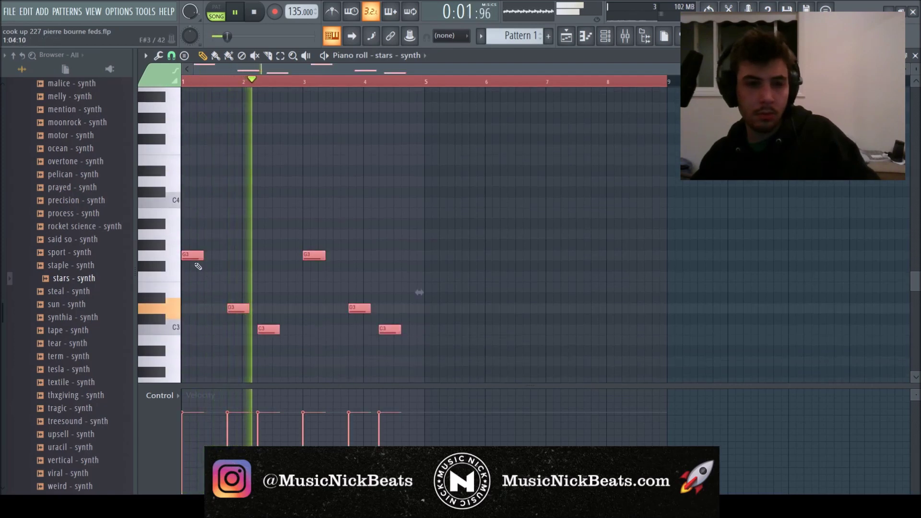
pyautogui.press('space')
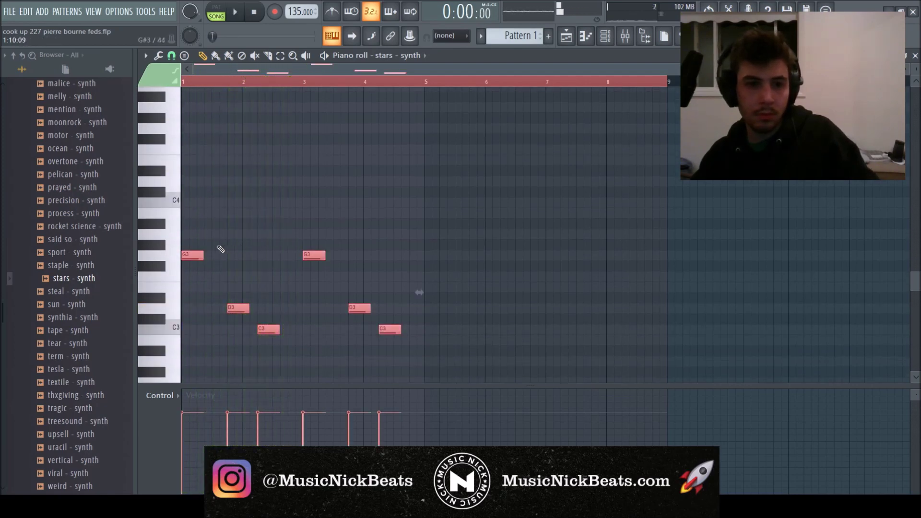
pyautogui.moveTo(190, 255); pyautogui.dragTo(190, 160)
pyautogui.press('space')
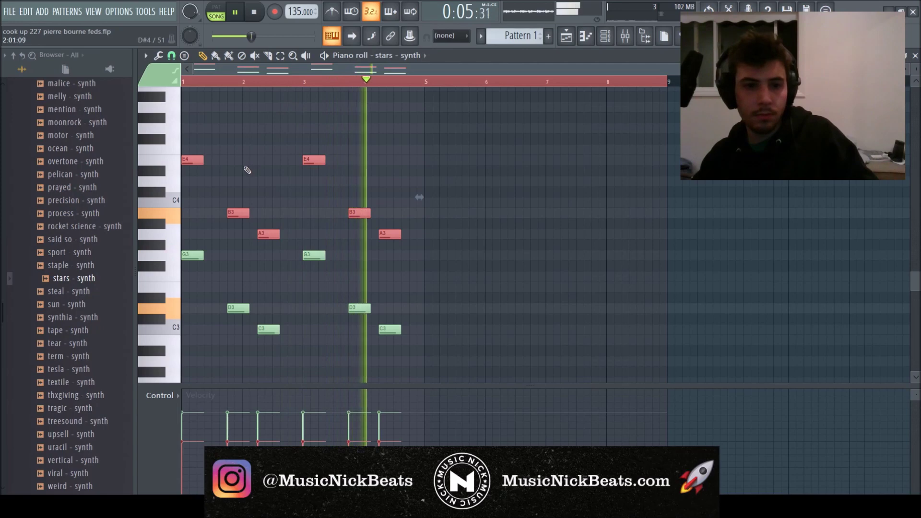
pyautogui.press('space')
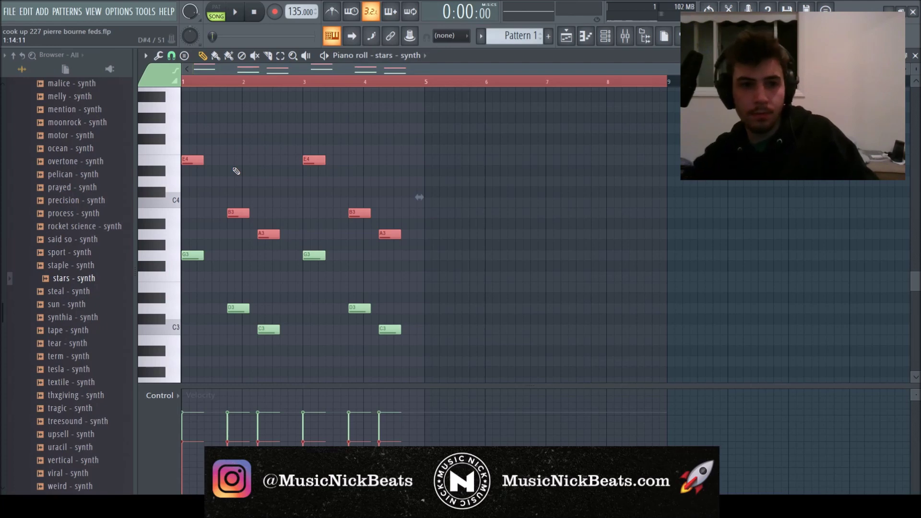
# - Compare the selected harmony notes an octave lower with their original octave, returning them to E4, B3 and A3
pyautogui.hotkey('ctrl', 'Down')
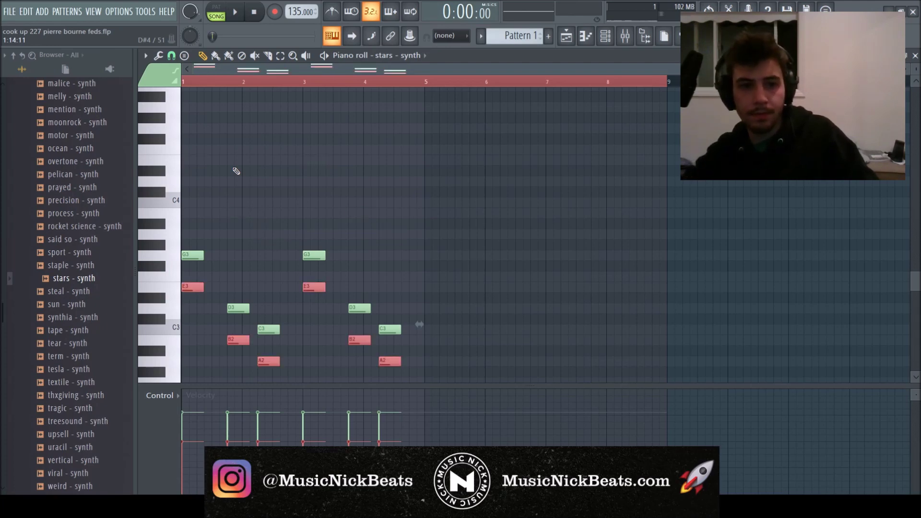
pyautogui.hotkey('ctrl', 'Up')
pyautogui.press('space')
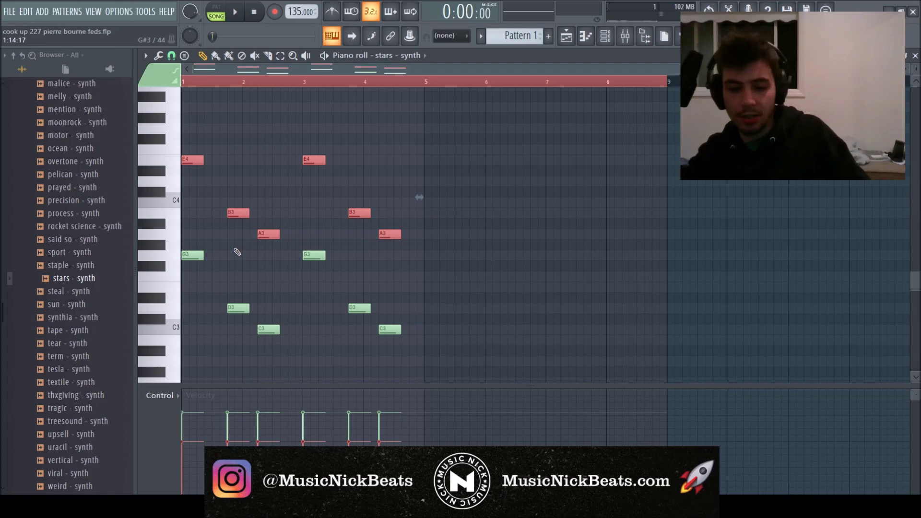
pyautogui.hotkey('ctrl', 'Down')
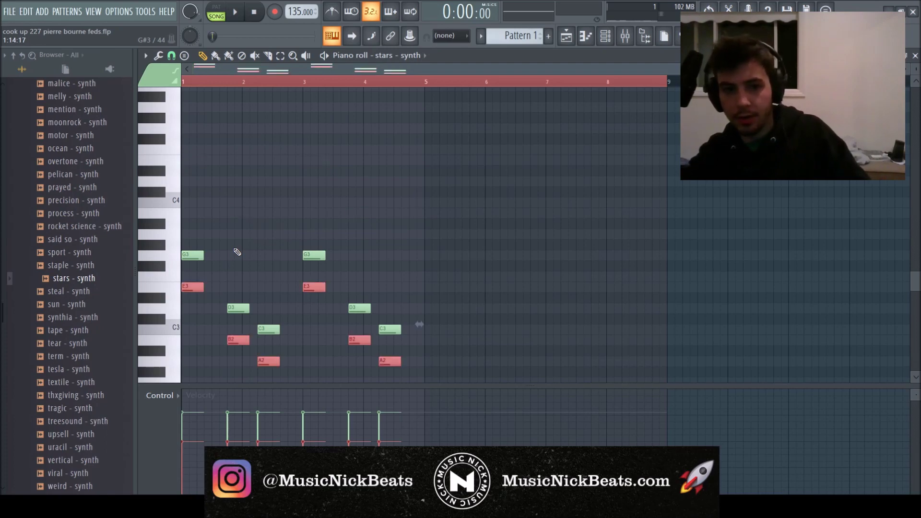
pyautogui.hotkey('ctrl', 'Up')
pyautogui.hotkey('ctrl', 'Down')
pyautogui.hotkey('ctrl', 'Up')
pyautogui.hotkey('ctrl', 'Down')
pyautogui.hotkey('ctrl', 'Up')
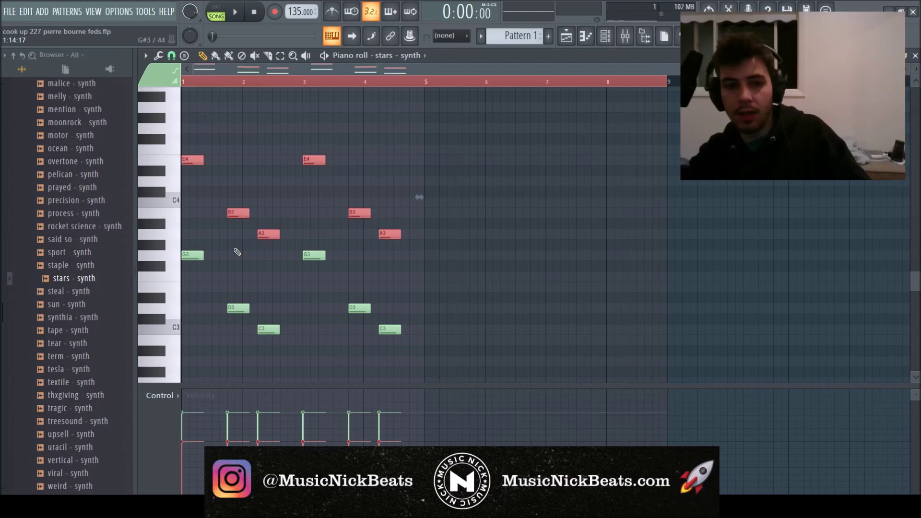
# - Move the last two upper harmony notes in bars 3 and 4 to B3 and A3 during playback
pyautogui.press('space')
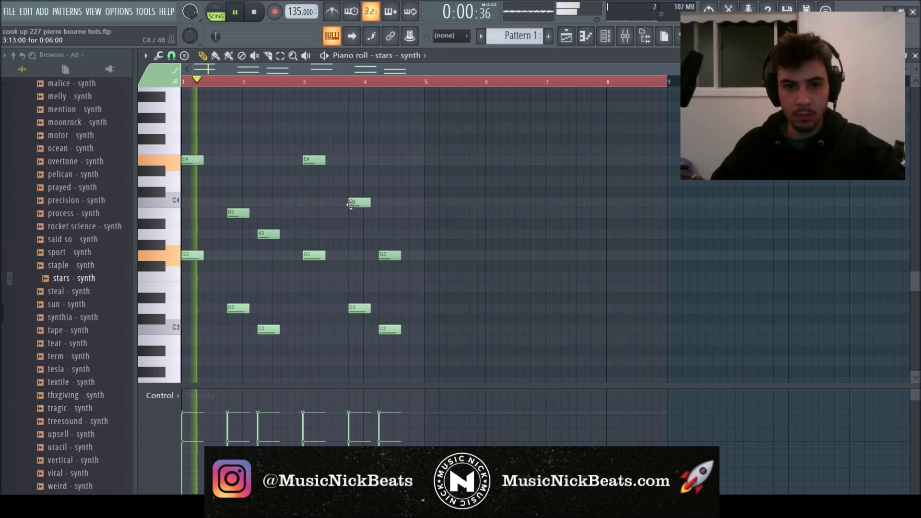
pyautogui.moveTo(351, 204); pyautogui.dragTo(351, 215)
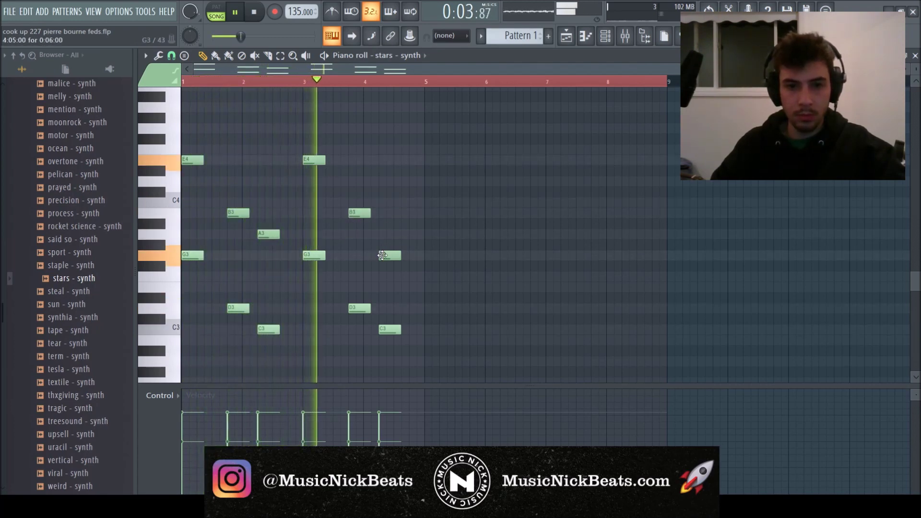
pyautogui.moveTo(392, 256); pyautogui.dragTo(388, 233)
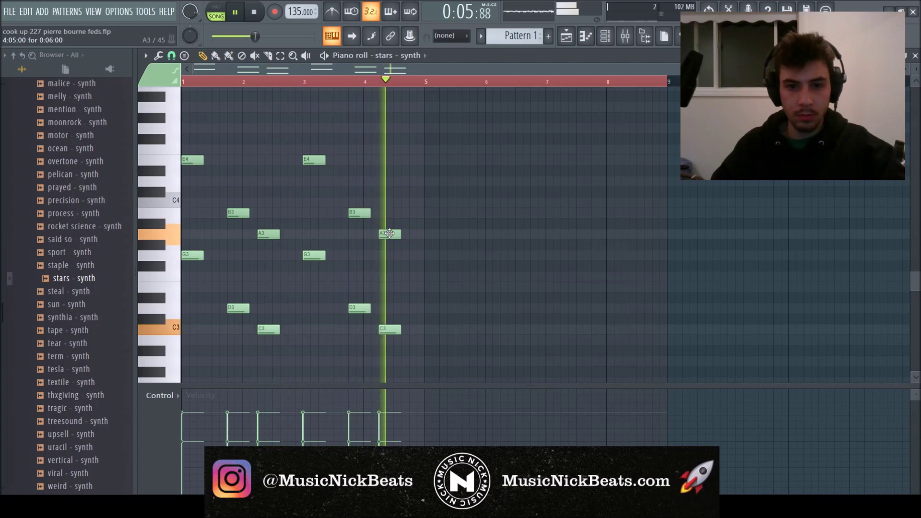
pyautogui.press('space')
# - Duplicate the harmonized melody into bars 5 to 8 and randomize the velocity and panning of all notes
pyautogui.hotkey('ctrl', 'b')
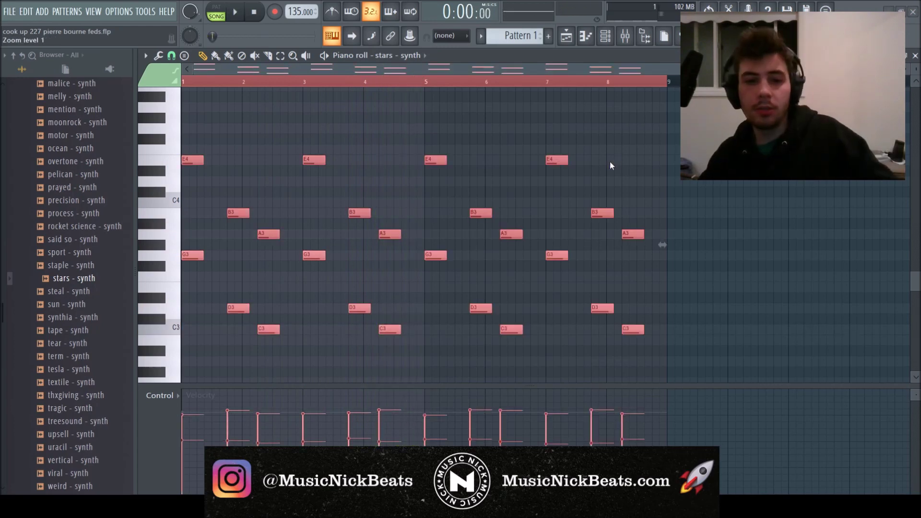
pyautogui.click(160, 395)
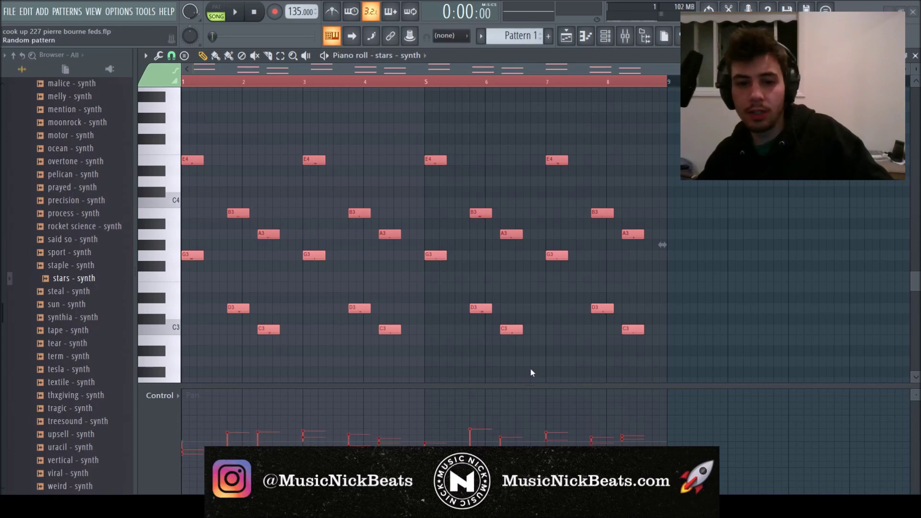
pyautogui.press('space')
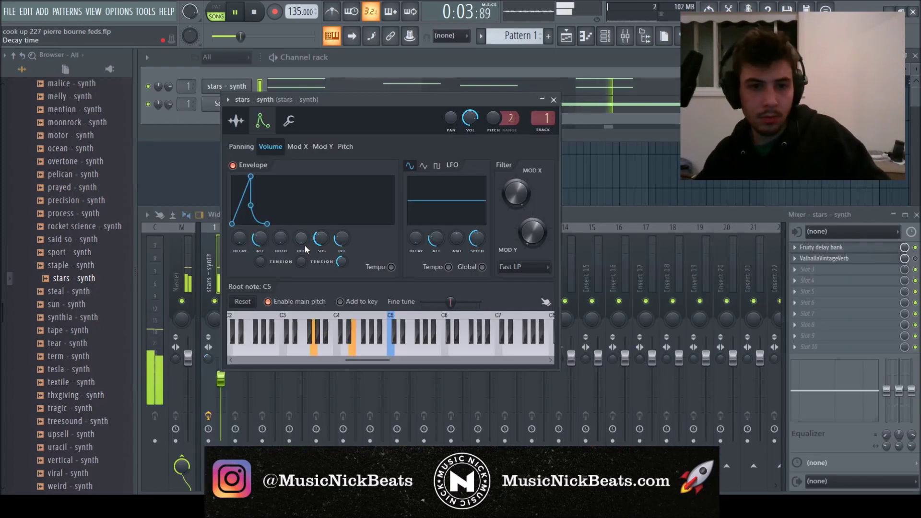
# - Shape the stars - synth volume envelope with a soft attack, short hold and no decay, sustain or release, and re-randomize the note panning
pyautogui.moveTo(311, 243); pyautogui.dragTo(314, 244)
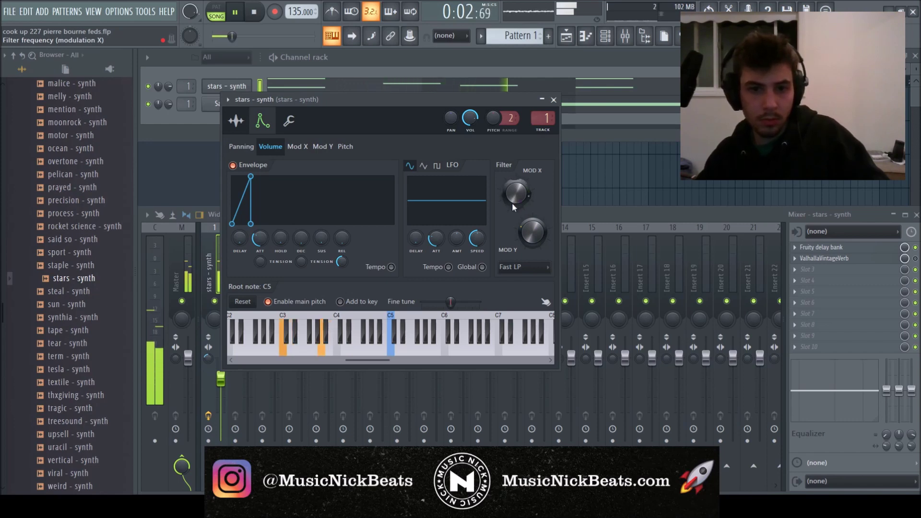
pyautogui.moveTo(281, 239); pyautogui.dragTo(278, 245)
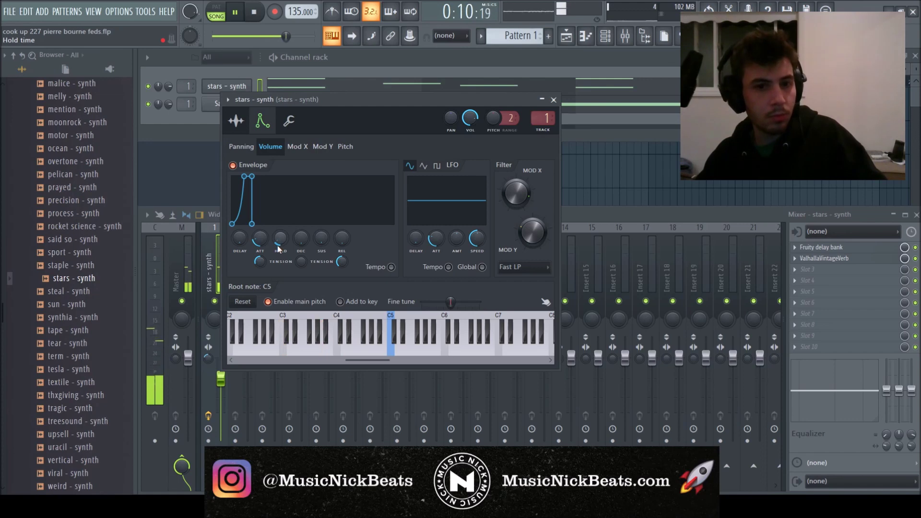
pyautogui.click(553, 100)
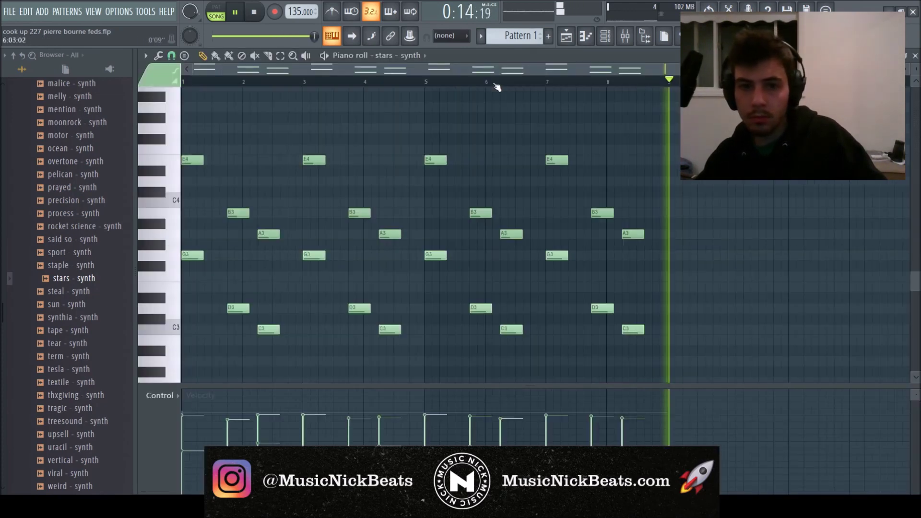
pyautogui.click(493, 86)
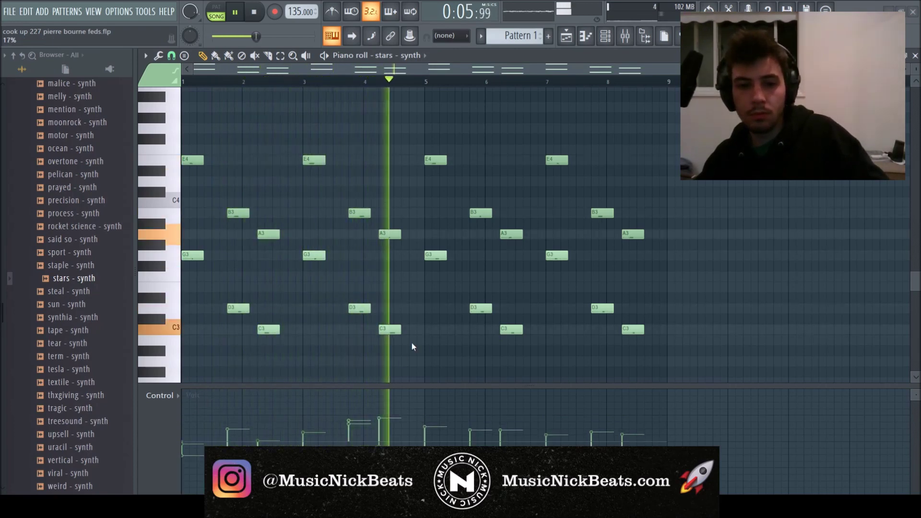
# - Add Fruity parametric EQ 2 in the stars - synth track's third slot, with a high-pass at 142 Hz, 65% bandwidth and a gentler high cut
pyautogui.press('F7')
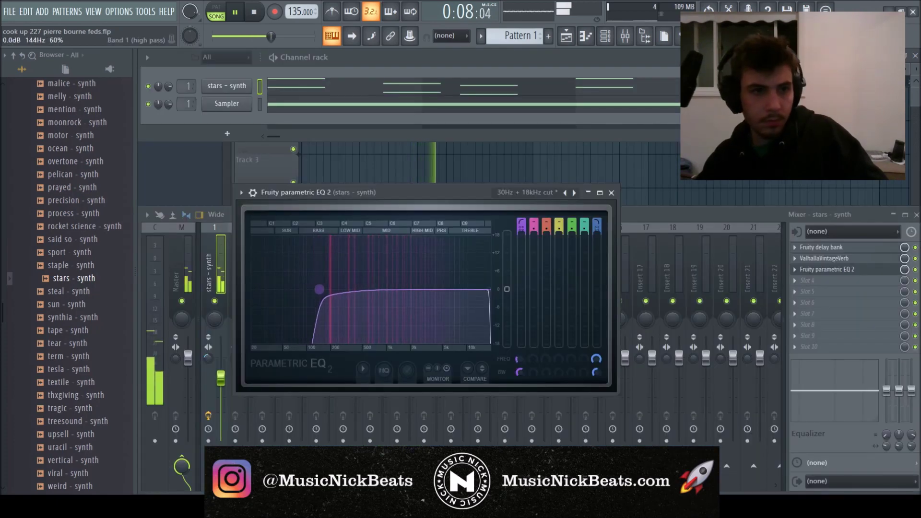
pyautogui.moveTo(322, 289); pyautogui.dragTo(319, 289)
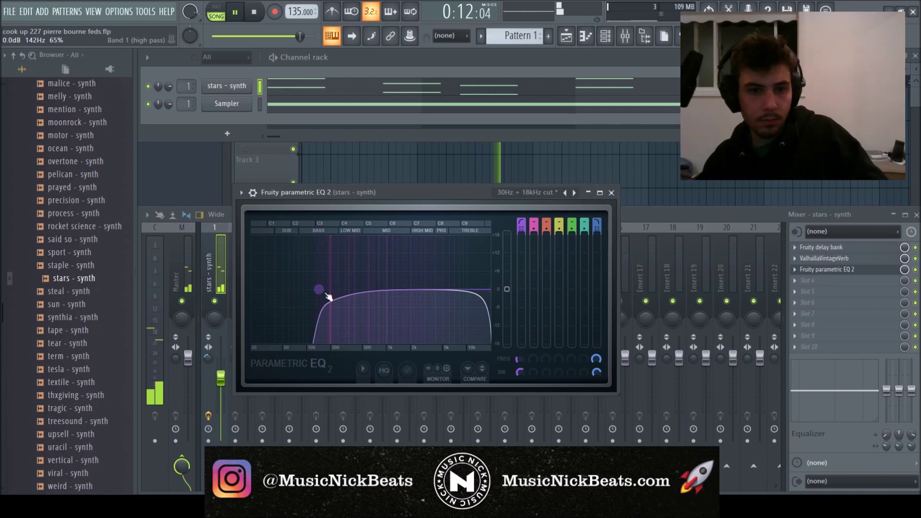
pyautogui.click(611, 193)
# - Audition synth samples including moonrock, malice, melly, levitate, legit and lemonade, and compare lemonade with the melody
pyautogui.scroll(4, 67, 283)
pyautogui.click(67, 278)
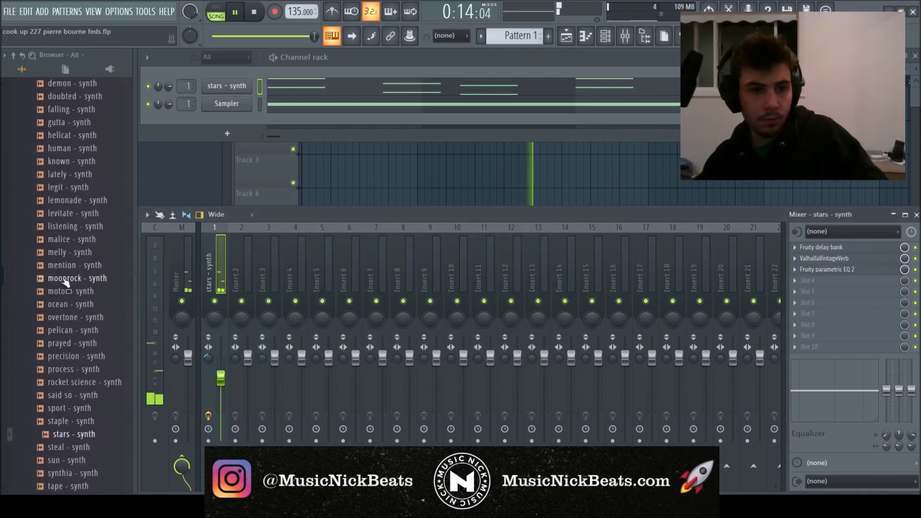
pyautogui.scroll(2, 66, 283)
pyautogui.press('space')
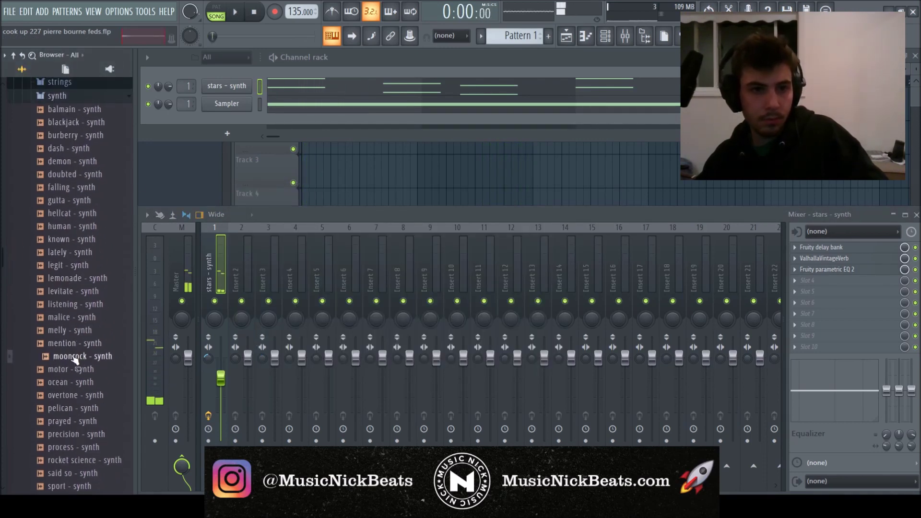
pyautogui.click(71, 318)
pyautogui.click(67, 330)
pyautogui.click(67, 293)
pyautogui.click(76, 279)
pyautogui.click(72, 265)
pyautogui.click(67, 279)
pyautogui.press('space')
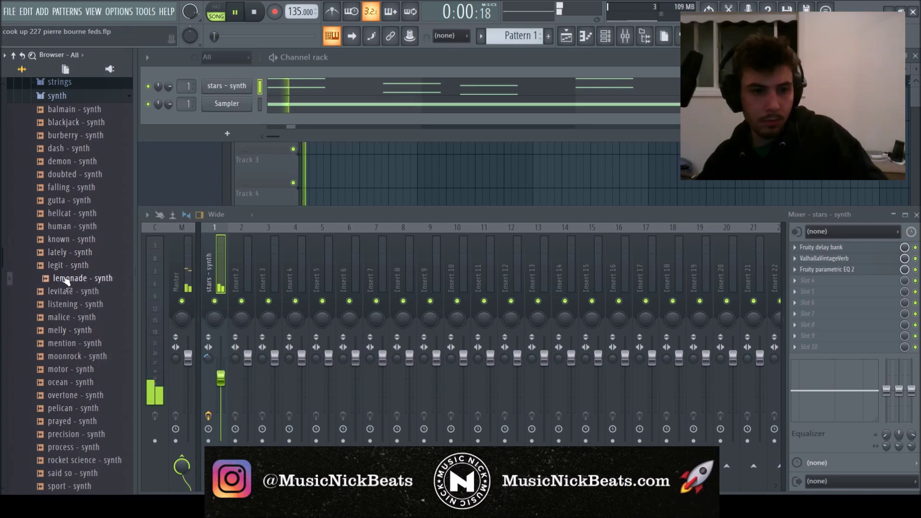
pyautogui.click(67, 279)
pyautogui.press('space')
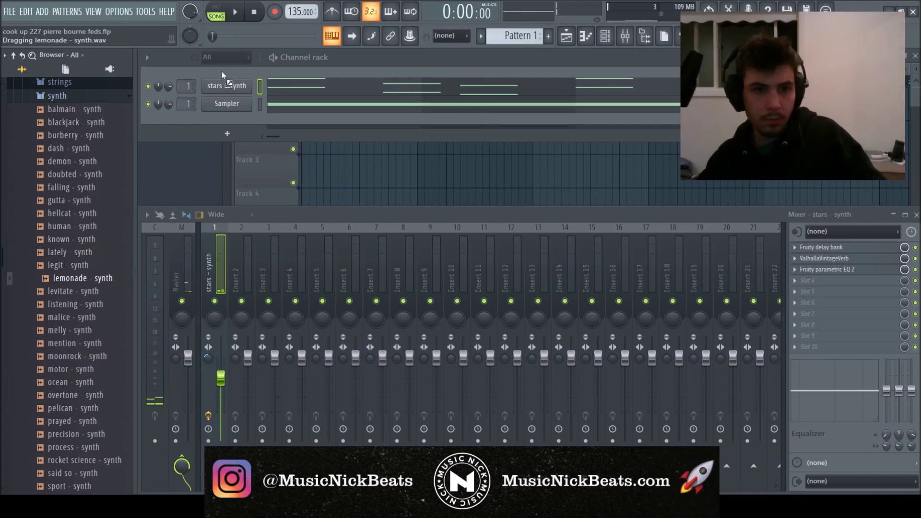
# - Add lemonade - synth as a channel above stars - synth on mixer track 2, and load Newtone in its first effect slot
pyautogui.moveTo(222, 74); pyautogui.dragTo(225, 86)
pyautogui.click(247, 278)
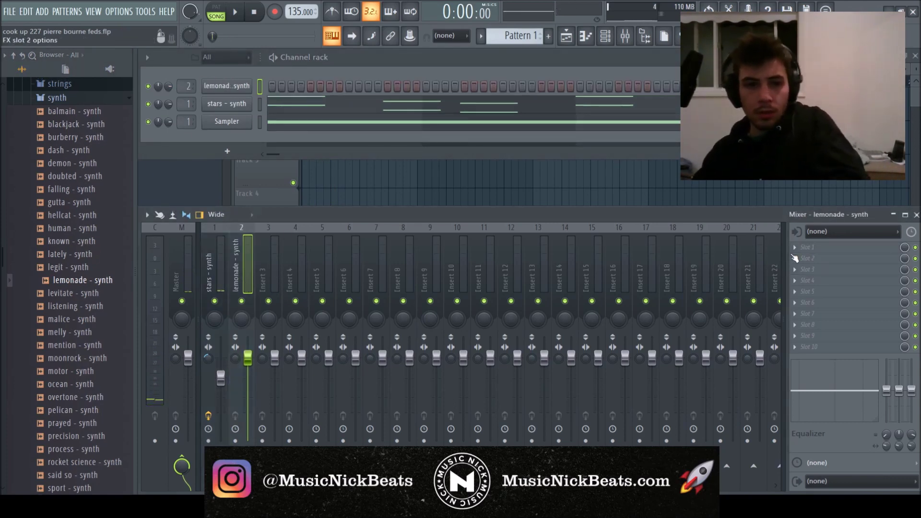
pyautogui.moveTo(274, 204); pyautogui.dragTo(386, 89)
# - Load the lemonade - synth sample from its channel into Newtone and examine its pitch
pyautogui.click(226, 85)
pyautogui.moveTo(307, 389); pyautogui.dragTo(582, 230)
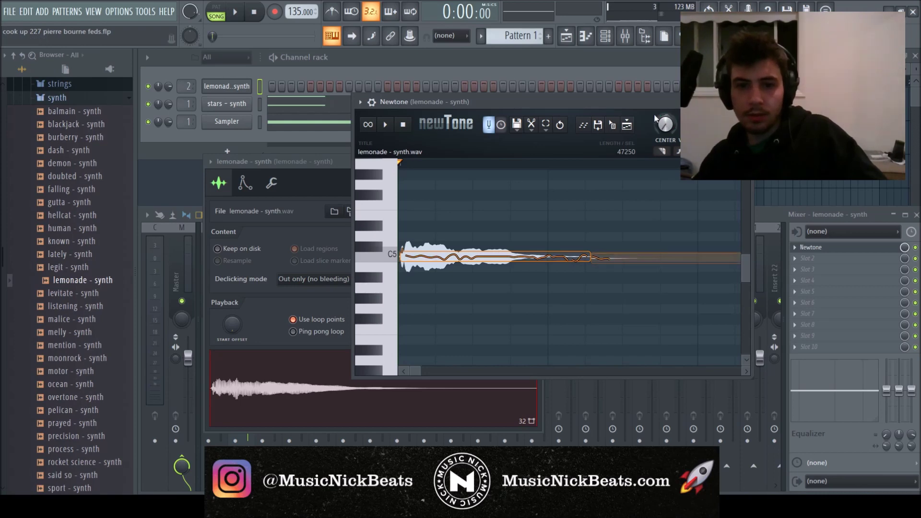
pyautogui.moveTo(613, 126); pyautogui.dragTo(615, 138)
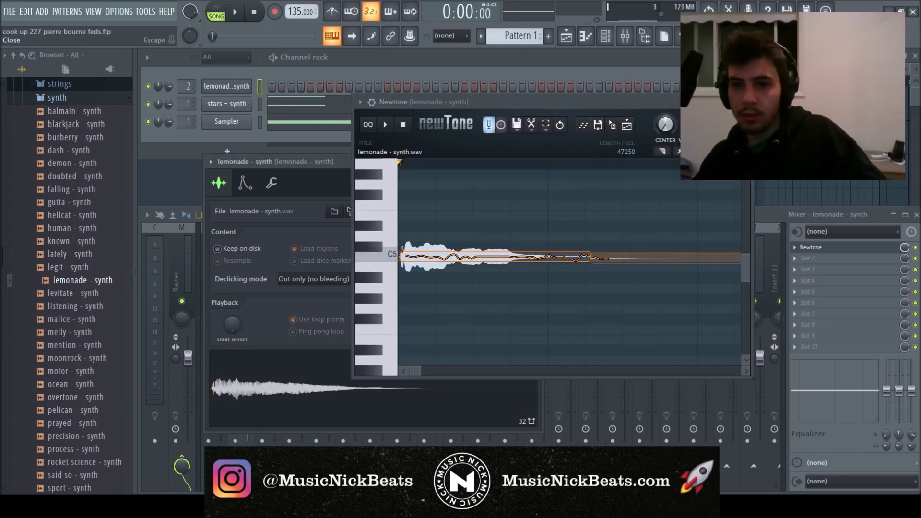
# - Close Newtone and remove it from the lemonade - synth track's first effect slot
pyautogui.click(746, 102)
pyautogui.click(800, 243)
pyautogui.click(320, 182)
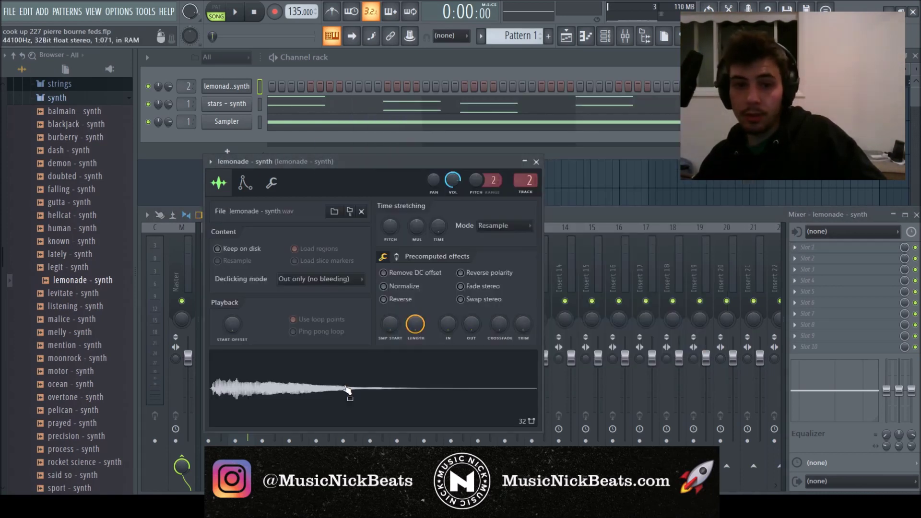
# - Raise the lemonade sample's crossfade to maximum, turn off its loop points, and normalize it
pyautogui.click(430, 405)
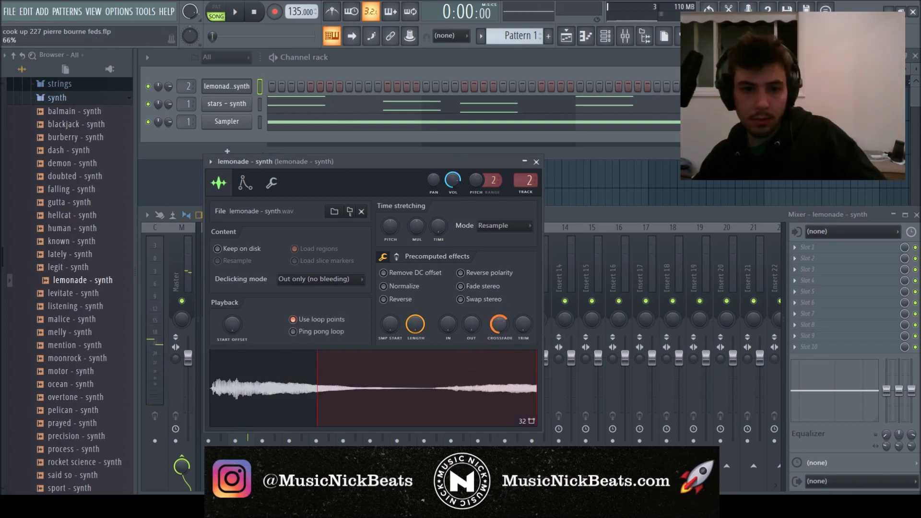
pyautogui.click(424, 381)
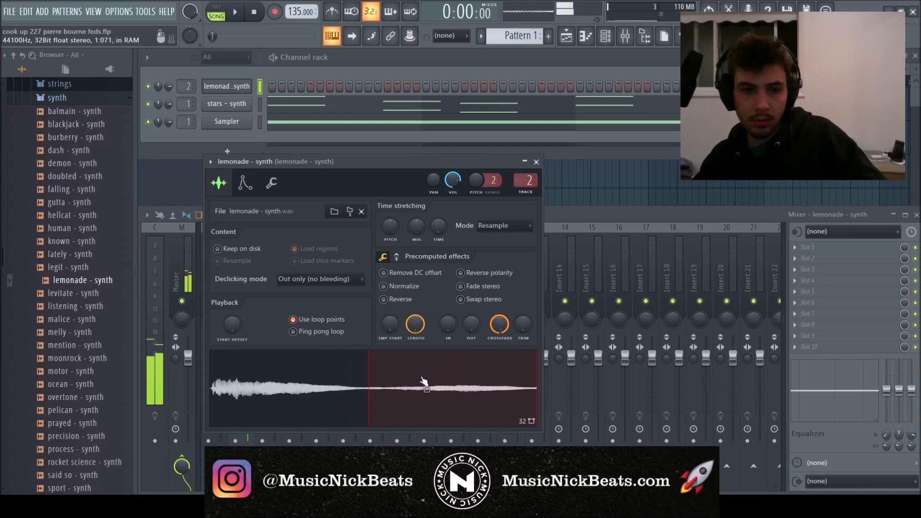
pyautogui.click(415, 393)
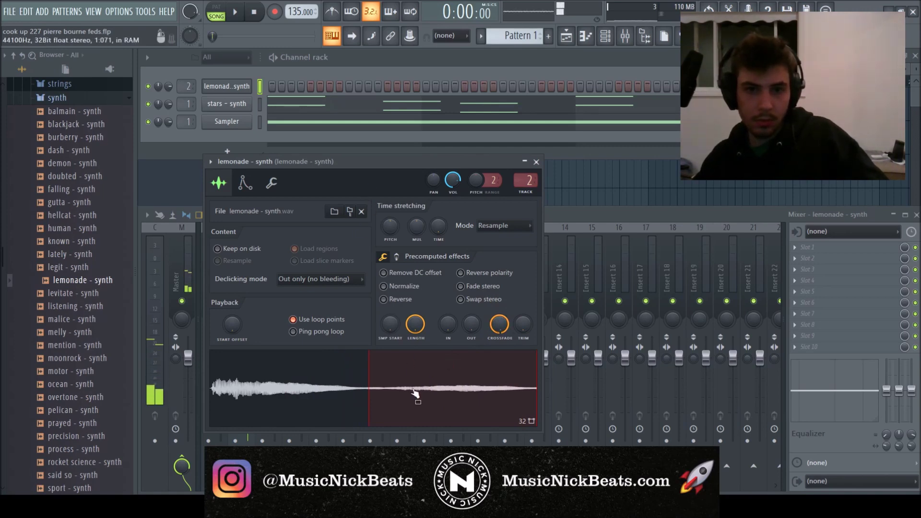
pyautogui.moveTo(366, 165); pyautogui.dragTo(358, 165)
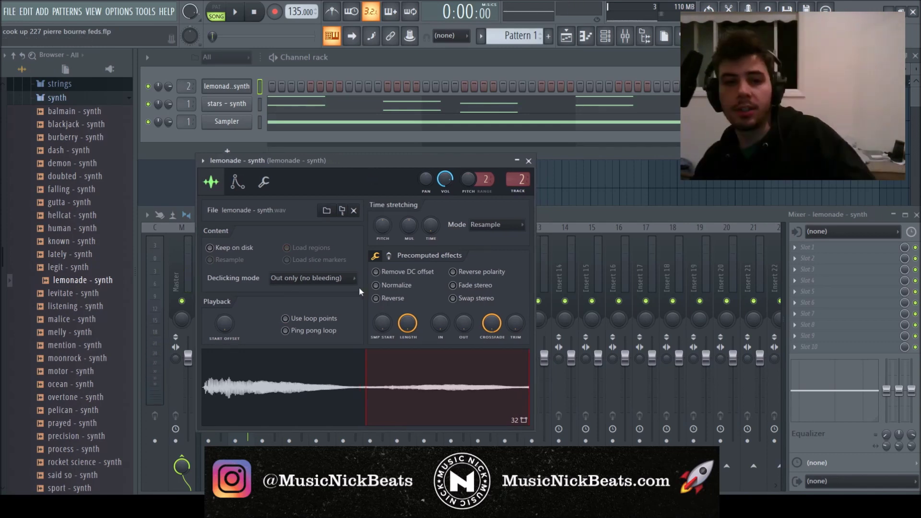
pyautogui.click(387, 286)
pyautogui.press('m')
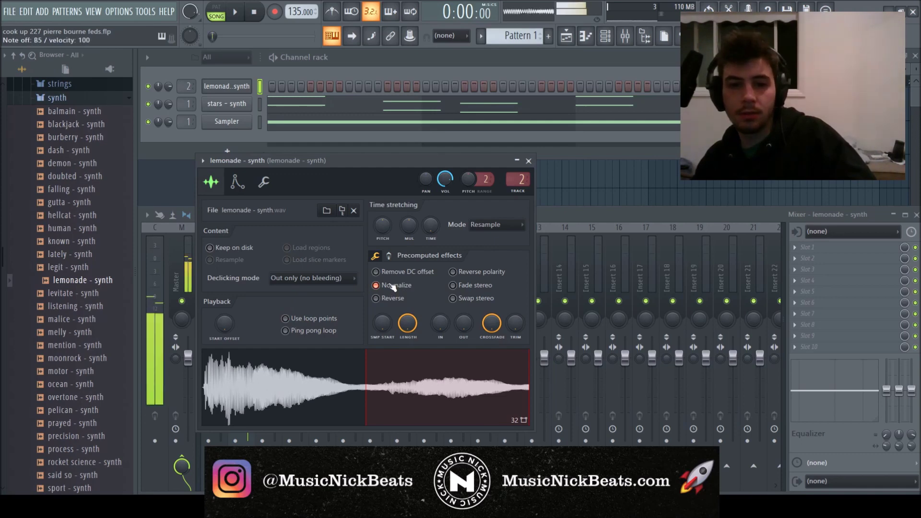
# - Enable the lemonade channel's volume envelope and audition its notes against the stars melody
pyautogui.click(238, 181)
pyautogui.press('n')
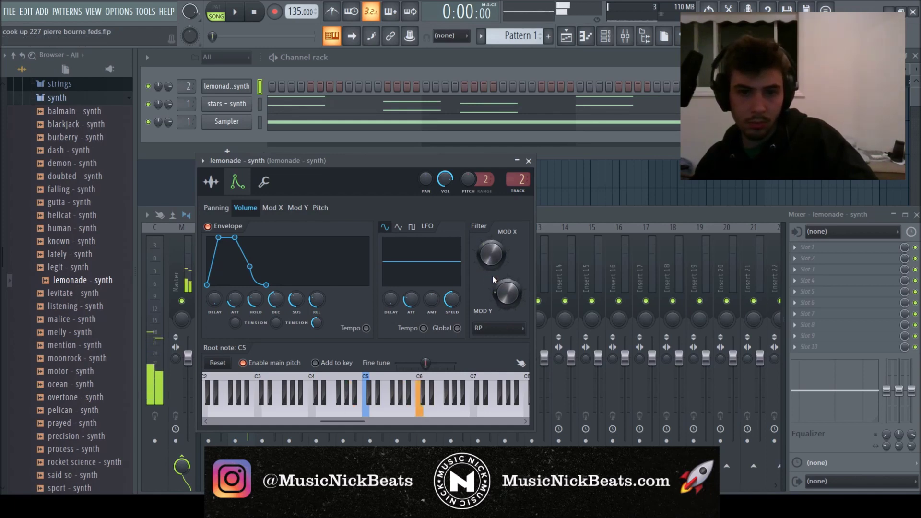
pyautogui.press('space')
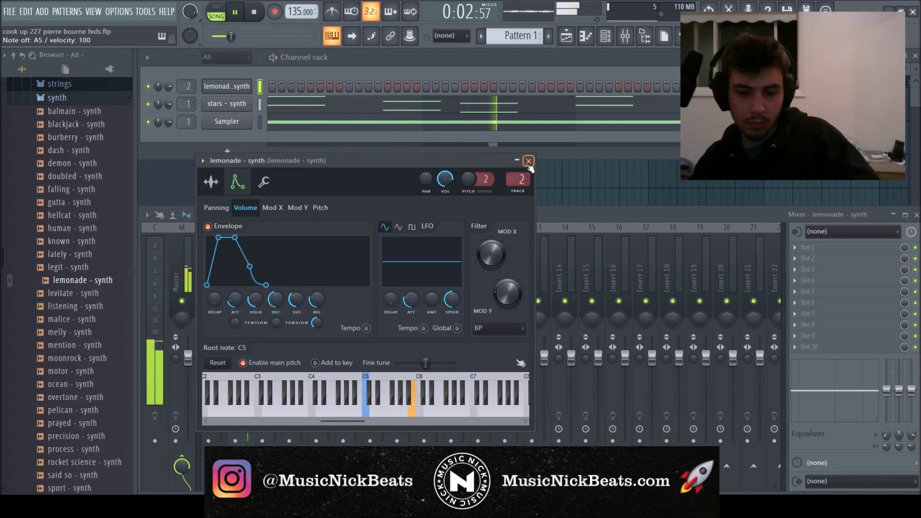
pyautogui.click(528, 161)
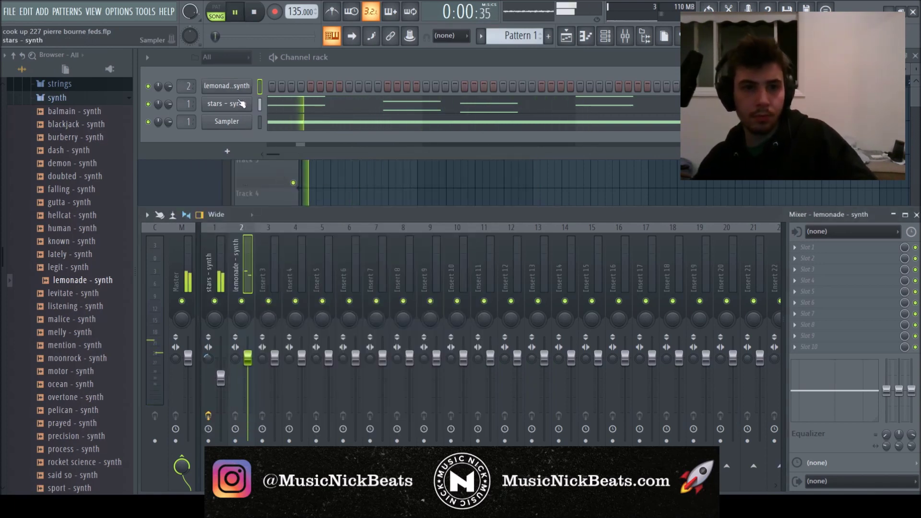
# - Start the lemonade melody in its piano roll with 4-step notes G5 at 1:05 and B5 at 1:09
pyautogui.press('F7')
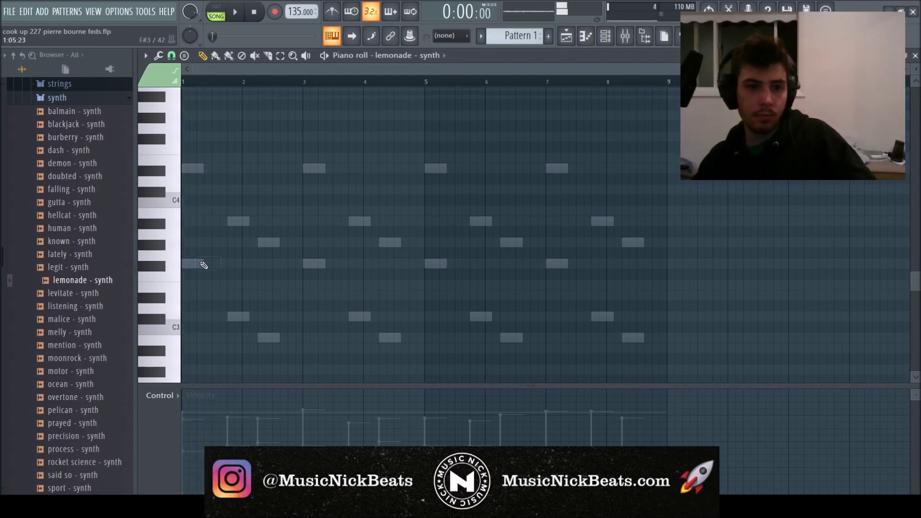
pyautogui.scroll(3, 201, 262)
pyautogui.press('space')
pyautogui.moveTo(204, 265)
pyautogui.mouseDown()
pyautogui.moveTo(204, 246)
pyautogui.moveTo(195, 261)
pyautogui.mouseUp()
pyautogui.moveTo(202, 214); pyautogui.dragTo(195, 146)
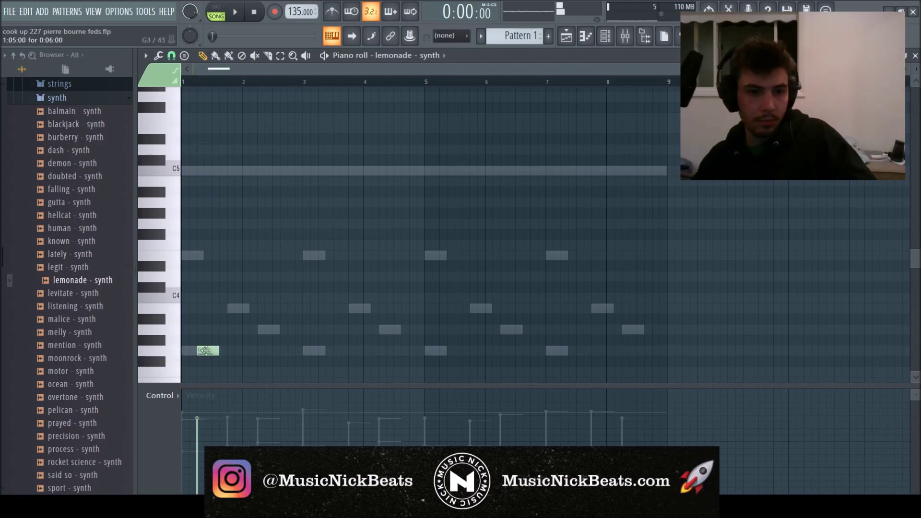
pyautogui.hotkey('ctrl', 'Up')
pyautogui.hotkey('ctrl', 'Up')
pyautogui.scroll(4, 237, 239)
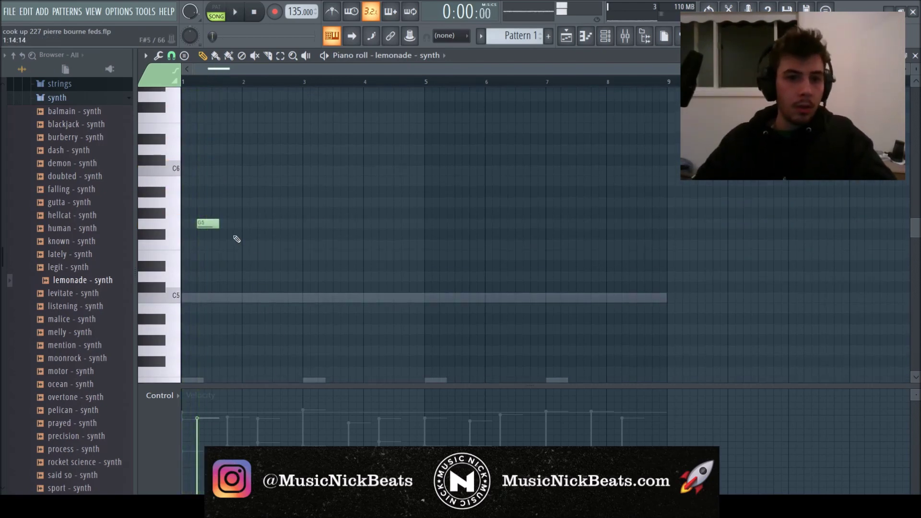
pyautogui.scroll(-2, 216, 224)
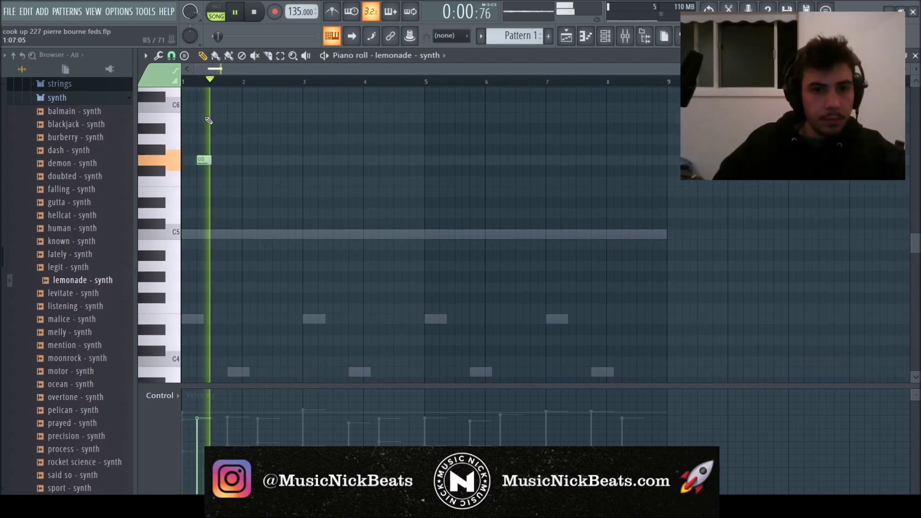
pyautogui.click(211, 120)
pyautogui.scroll(2, 218, 139)
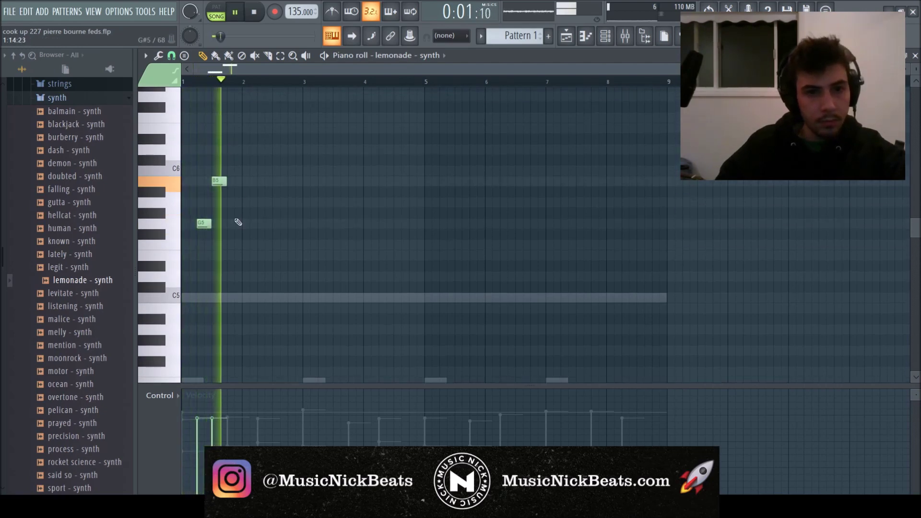
# - Try a 4-step G5 note at 1:13 following the B5 while playing the lemonade melody
pyautogui.press('space')
pyautogui.click(235, 150)
pyautogui.press('space')
pyautogui.press('space')
pyautogui.press('space')
pyautogui.moveTo(228, 174); pyautogui.dragTo(237, 228)
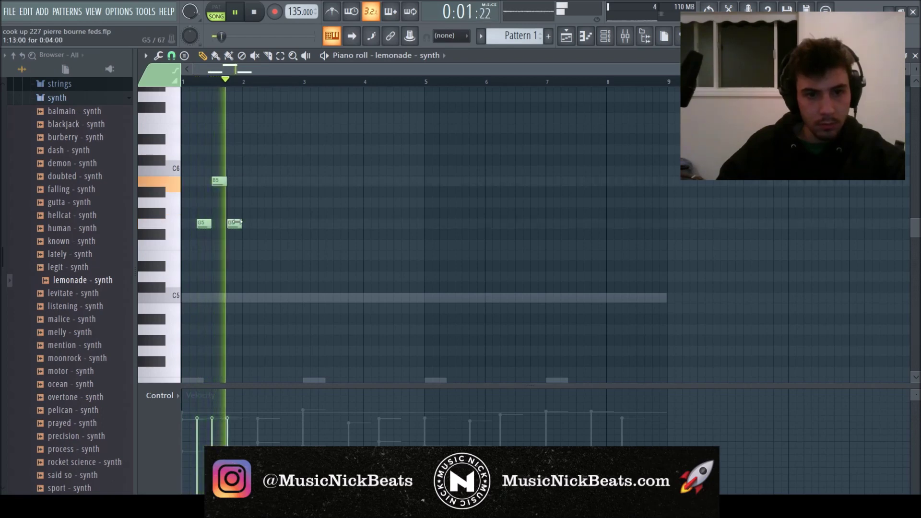
# - Try notes at the start of bar 2, including F5, and delete them together with the preceding G5
pyautogui.press('space')
pyautogui.click(243, 203)
pyautogui.press('space')
pyautogui.moveTo(244, 202); pyautogui.dragTo(244, 151)
pyautogui.rightClick(245, 150)
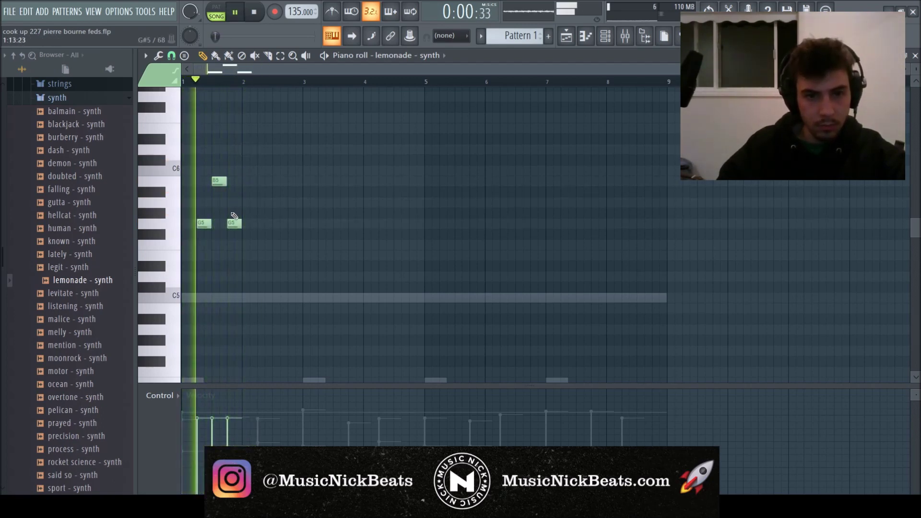
pyautogui.click(249, 245)
pyautogui.press('space')
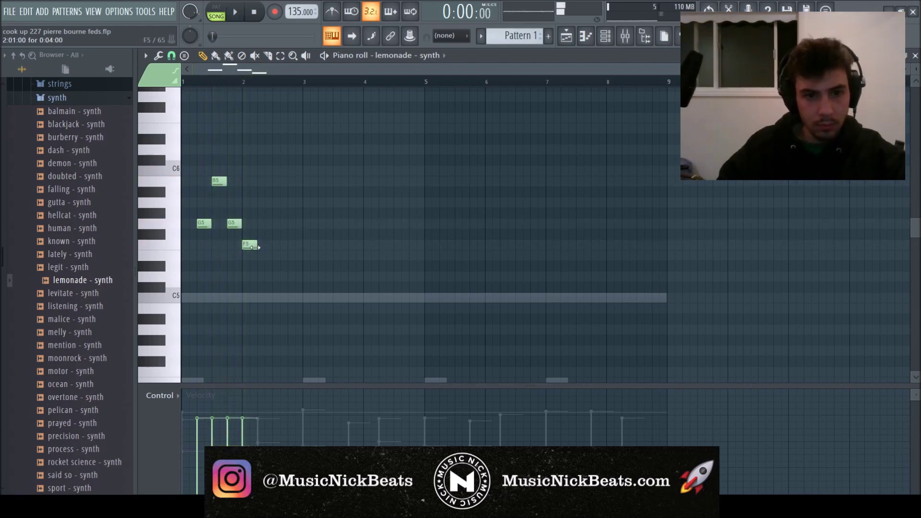
pyautogui.rightClick(249, 244)
pyautogui.rightClick(235, 224)
# - Shorten the B5 to 2 steps and follow it with a 2-step C6 and a 4-step E6 at 1:13
pyautogui.moveTo(225, 183); pyautogui.dragTo(218, 183)
pyautogui.press('space')
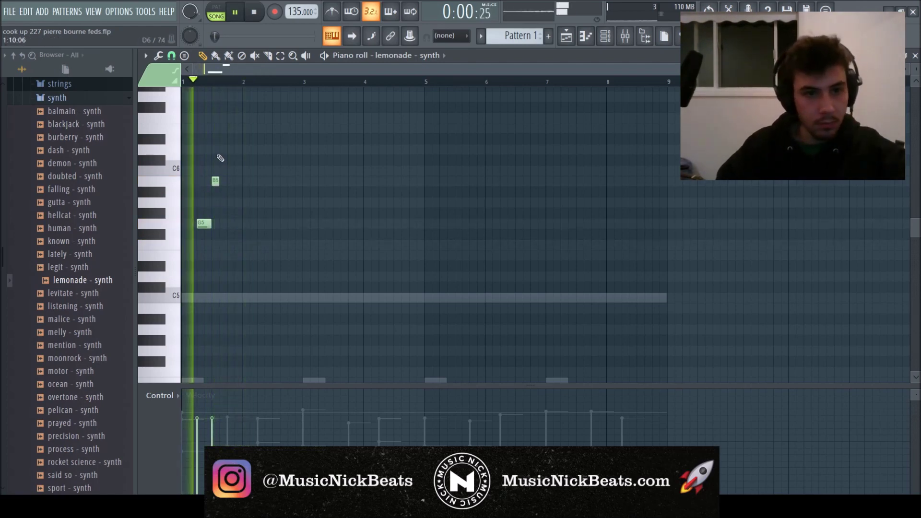
pyautogui.click(230, 127)
pyautogui.scroll(2, 233, 144)
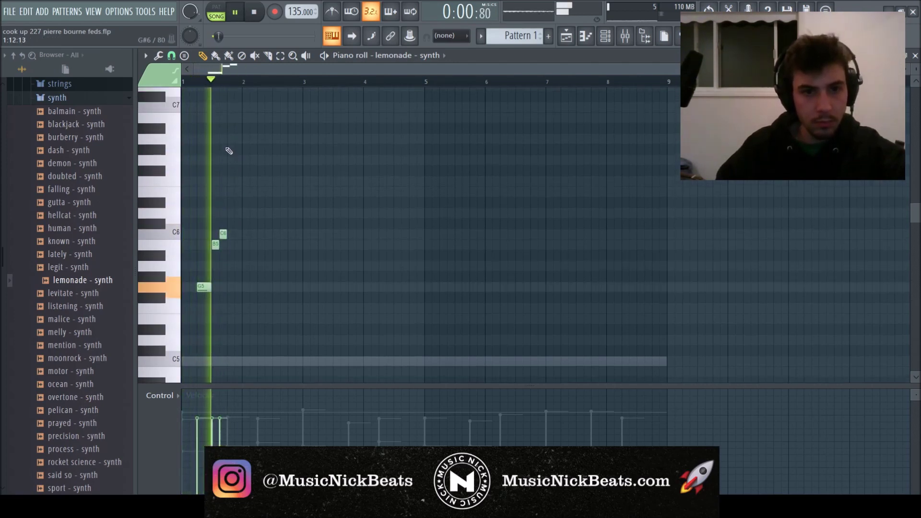
pyautogui.scroll(-3, 230, 191)
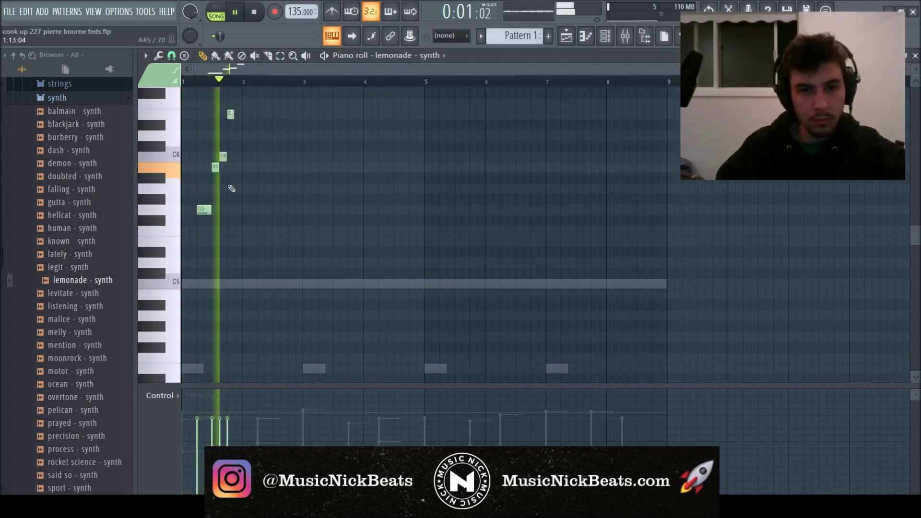
pyautogui.scroll(2, 233, 176)
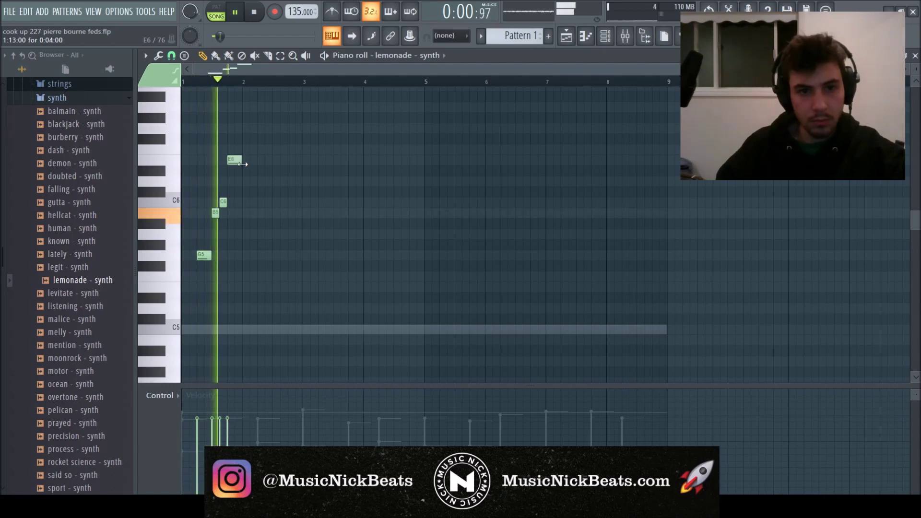
# - Duplicate the four-note lemonade phrase from bar 1 into bar 2
pyautogui.scroll(-6, 216, 192)
pyautogui.press('space')
pyautogui.click(199, 213)
pyautogui.moveTo(195, 221); pyautogui.dragTo(206, 90)
pyautogui.scroll(4, 215, 202)
pyautogui.press('space')
pyautogui.hotkey('ctrl', 'b')
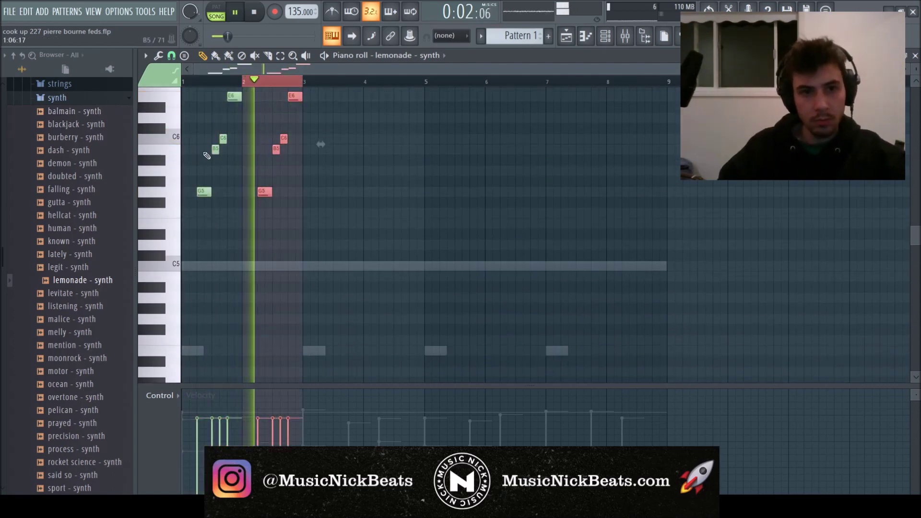
pyautogui.click(248, 150)
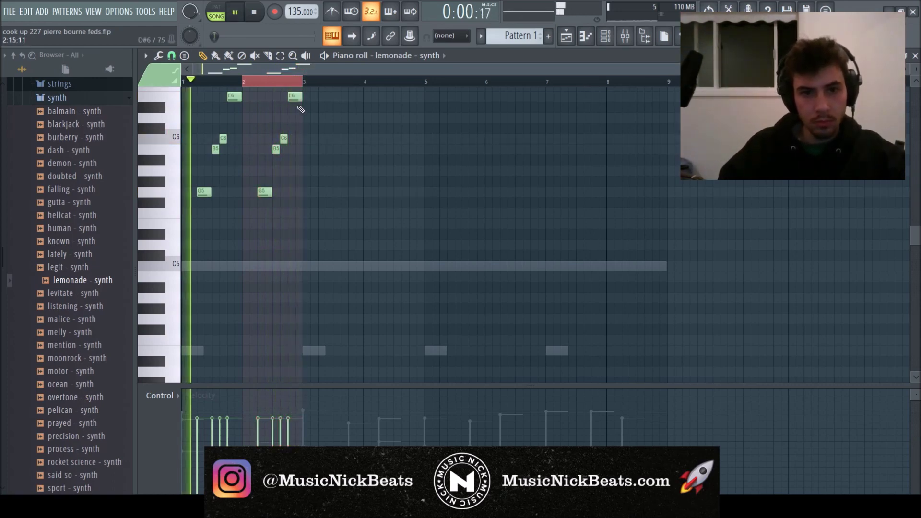
# - Shorten both E6 notes to 2 steps and repeat the two-bar lemonade phrase to fill eight bars
pyautogui.moveTo(242, 98); pyautogui.dragTo(234, 98)
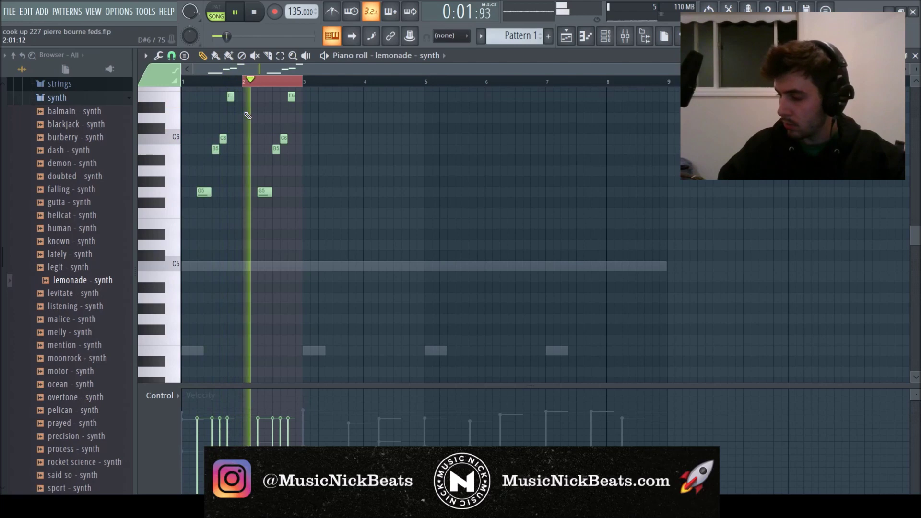
pyautogui.hotkey('ctrl', 'a')
pyautogui.hotkey('ctrl', 'b')
pyautogui.hotkey('ctrl', 'b')
pyautogui.hotkey('ctrl', 'b')
pyautogui.hotkey('ctrl', 'a')
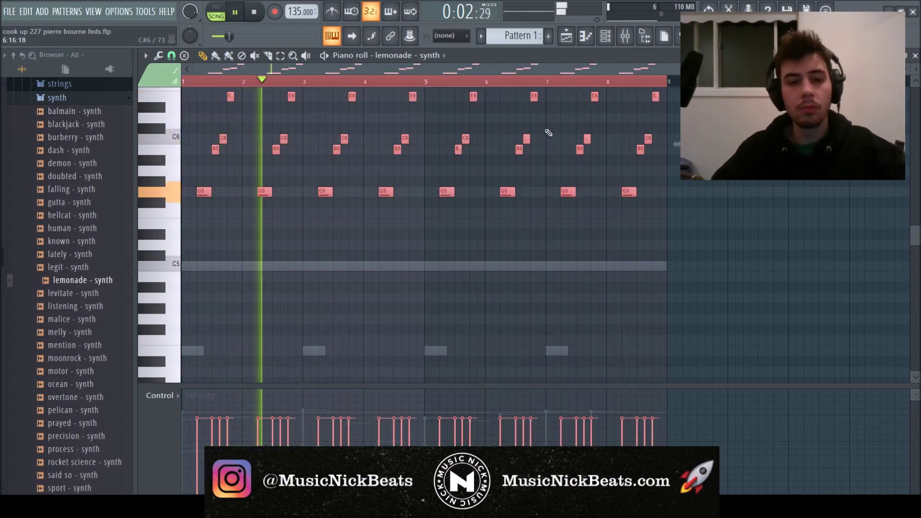
# - Randomize the panning and velocity of all lemonade notes and close the piano roll
pyautogui.scroll(-3, 424, 343)
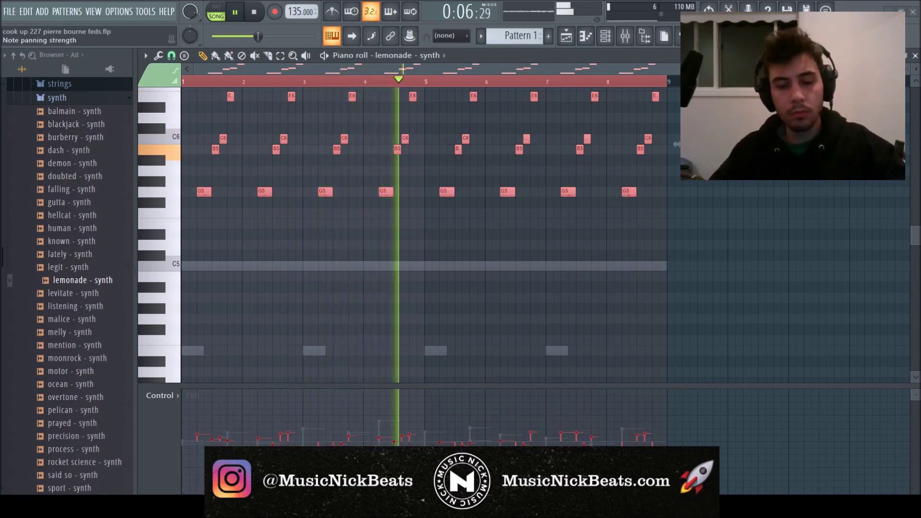
pyautogui.scroll(2, 660, 313)
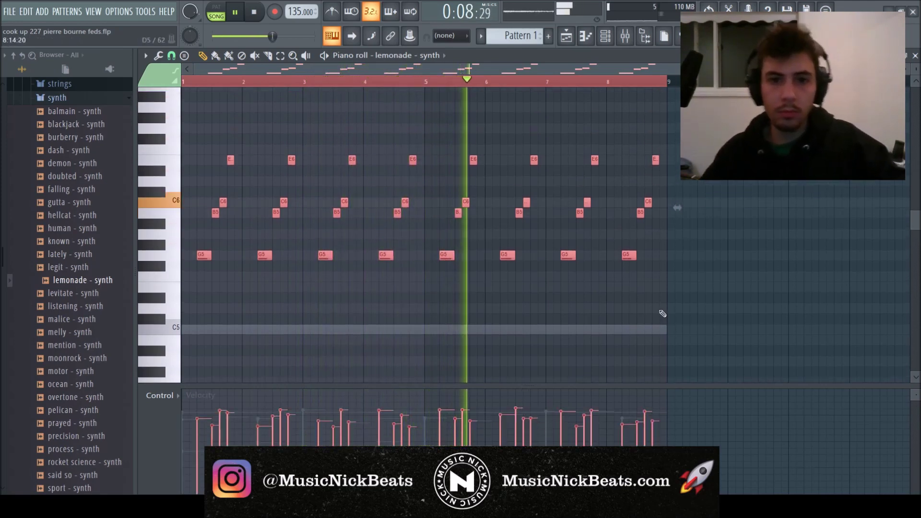
pyautogui.press('F7')
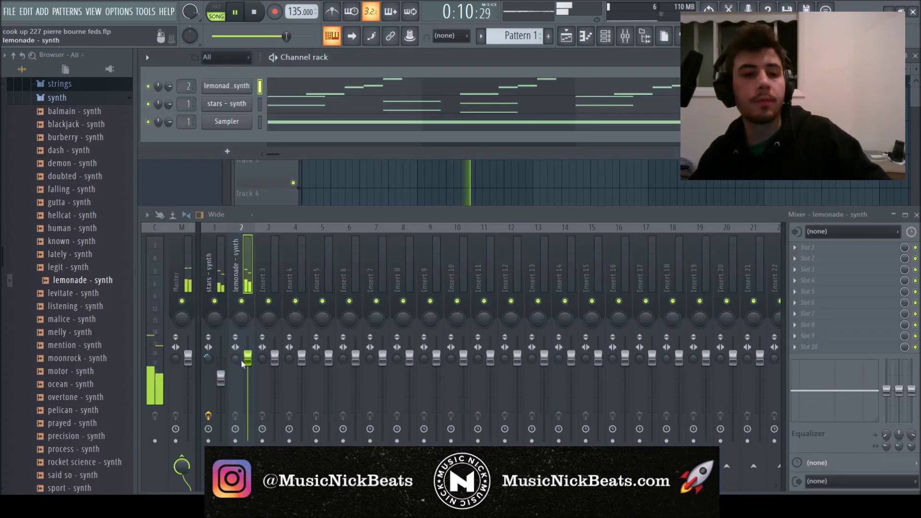
# - Solo the lemonade - synth mixer track and audition Fruity delay bank presets, including Crowded
pyautogui.press('space')
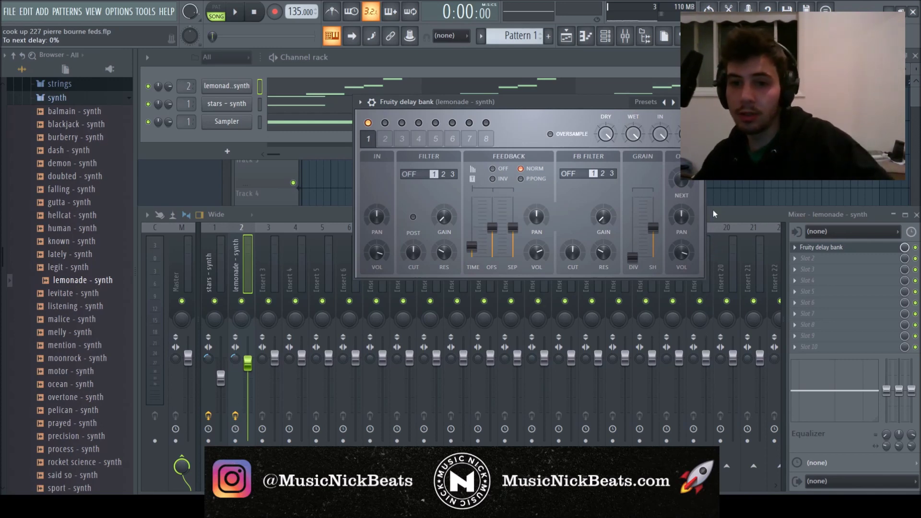
pyautogui.click(673, 102)
pyautogui.press('space')
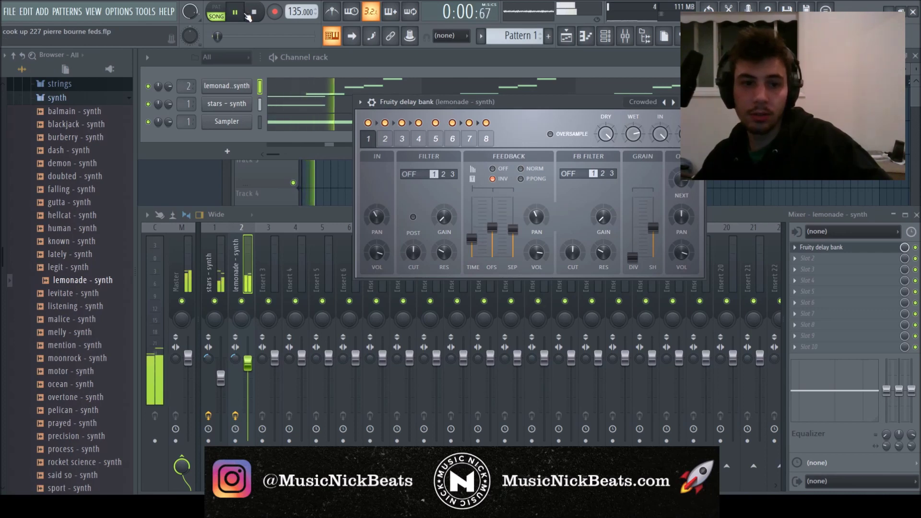
pyautogui.rightClick(243, 301)
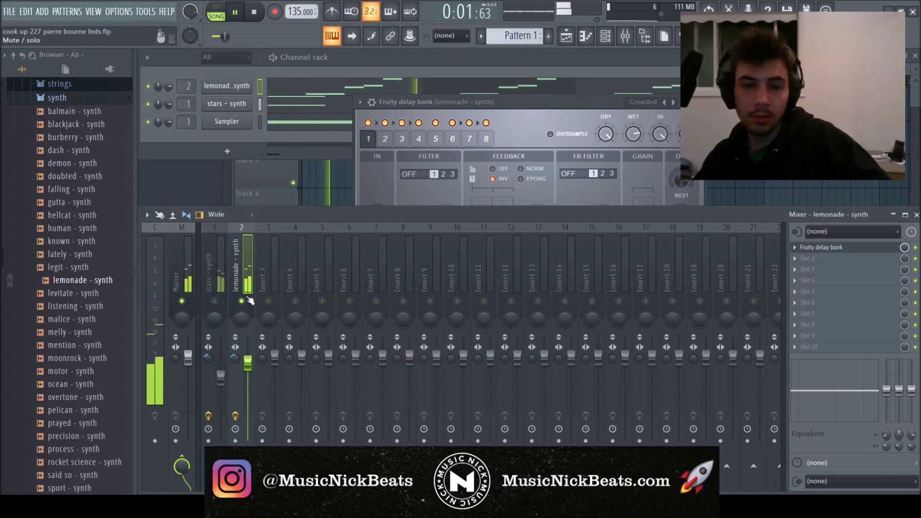
pyautogui.click(535, 121)
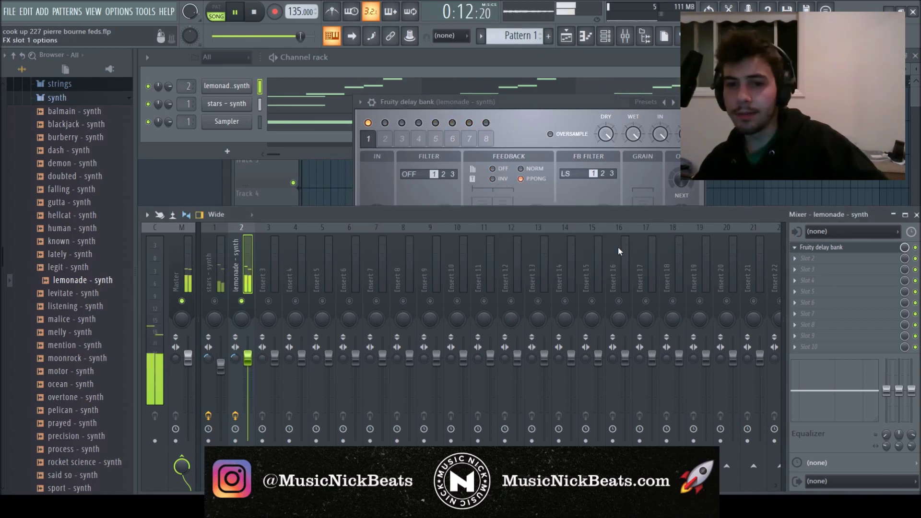
# - Replace the delay on the lemonade track with Fruity Delay 3 and adjust its tone, diffusion level, spread and modulation
pyautogui.click(617, 246)
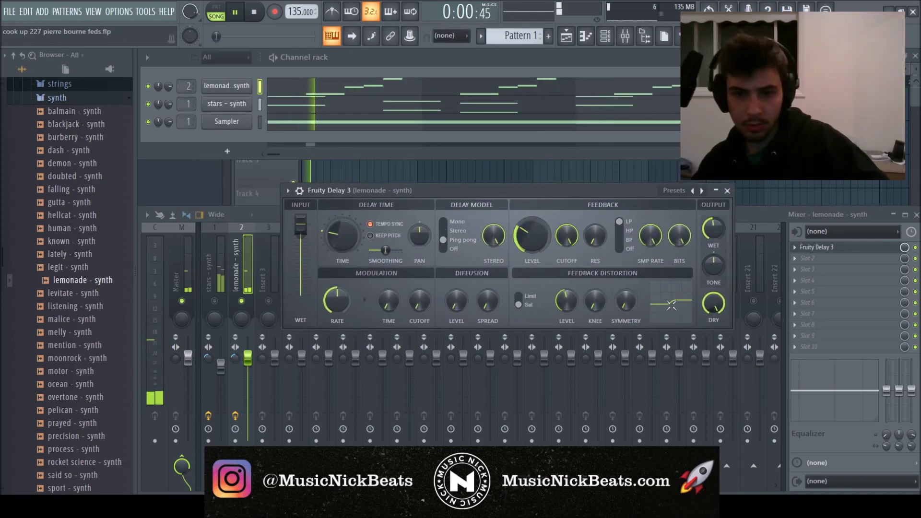
pyautogui.moveTo(713, 265); pyautogui.dragTo(713, 258)
pyautogui.moveTo(456, 301); pyautogui.dragTo(496, 301)
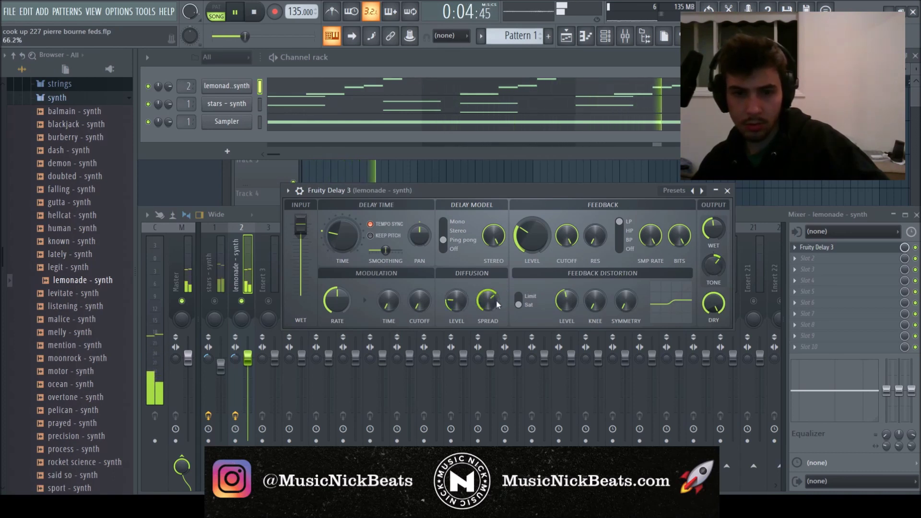
pyautogui.moveTo(496, 301); pyautogui.dragTo(486, 302)
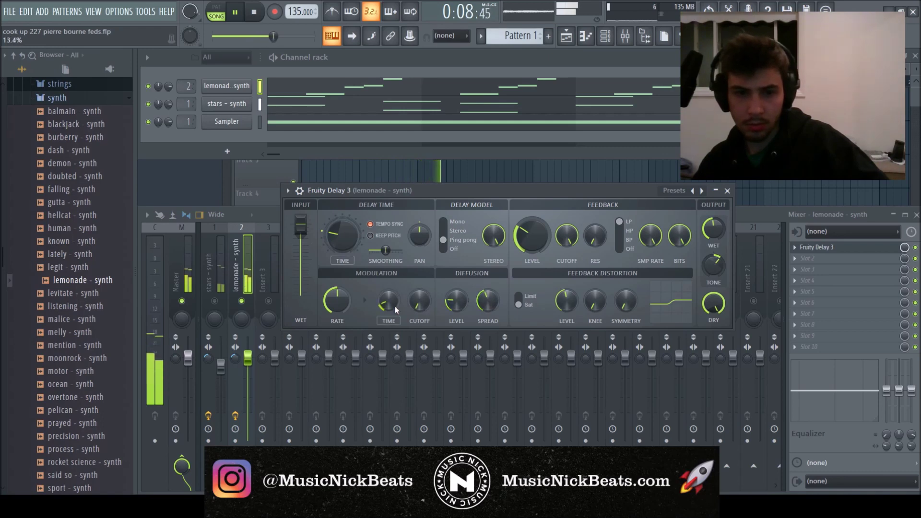
pyautogui.moveTo(336, 303); pyautogui.dragTo(336, 309)
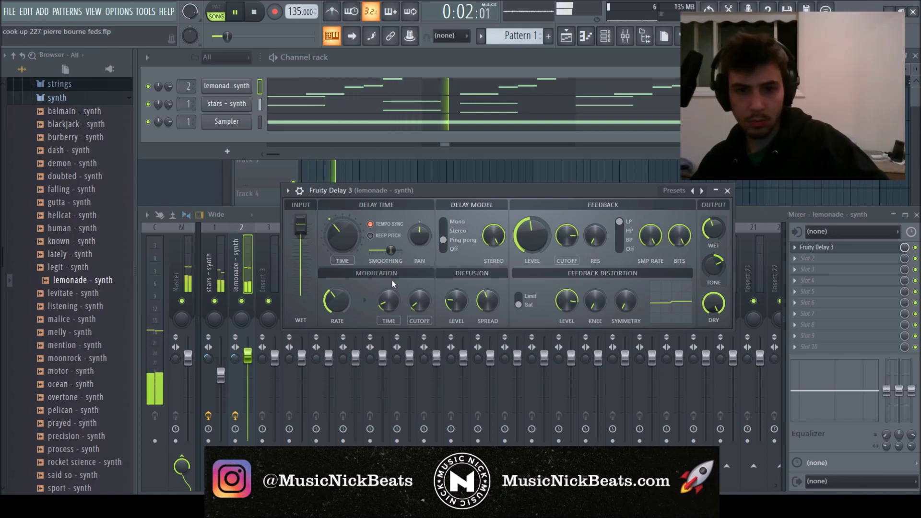
pyautogui.press('Escape')
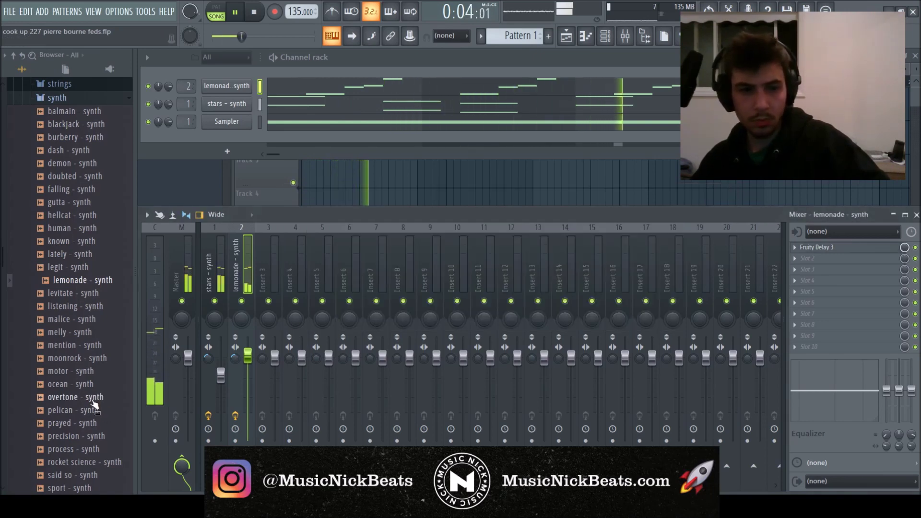
# - Add Fruity parametric EQ 2 to the lemonade track and balance the lemonade and stars levels in the mixer
pyautogui.click(214, 269)
pyautogui.click(241, 269)
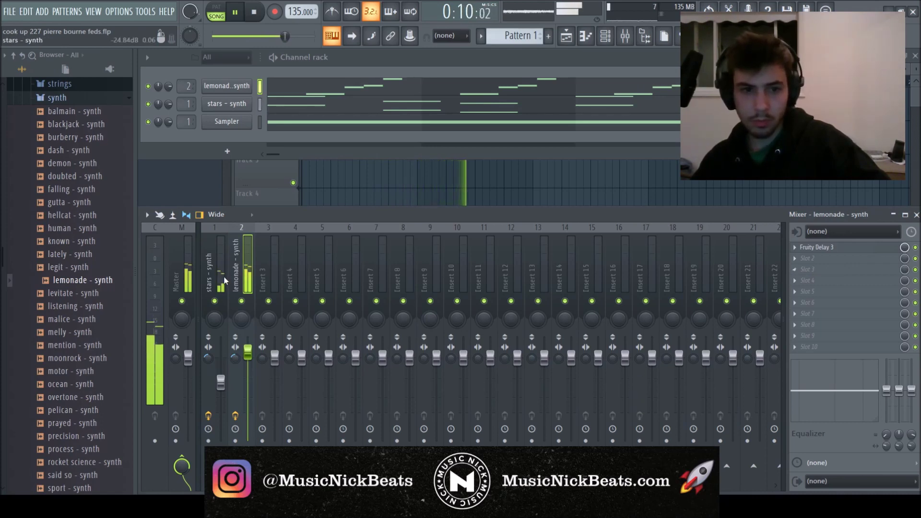
pyautogui.click(268, 276)
pyautogui.click(224, 288)
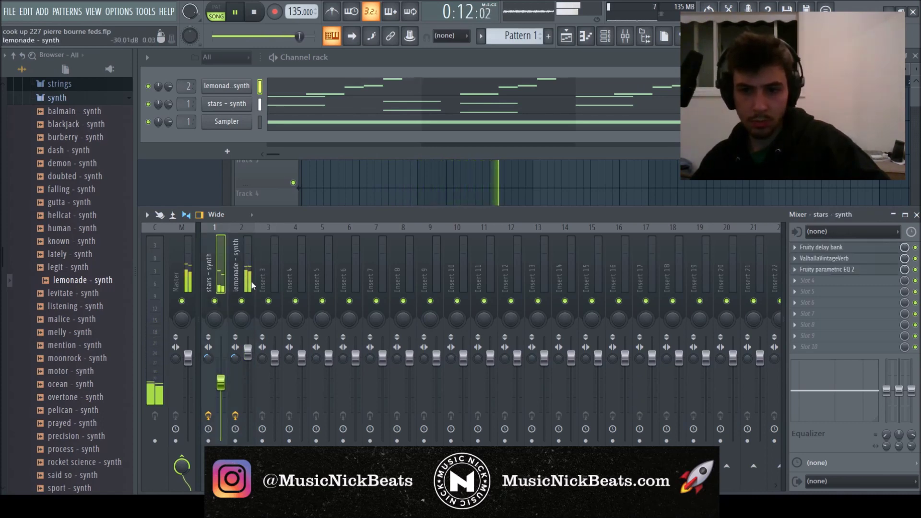
pyautogui.click(245, 274)
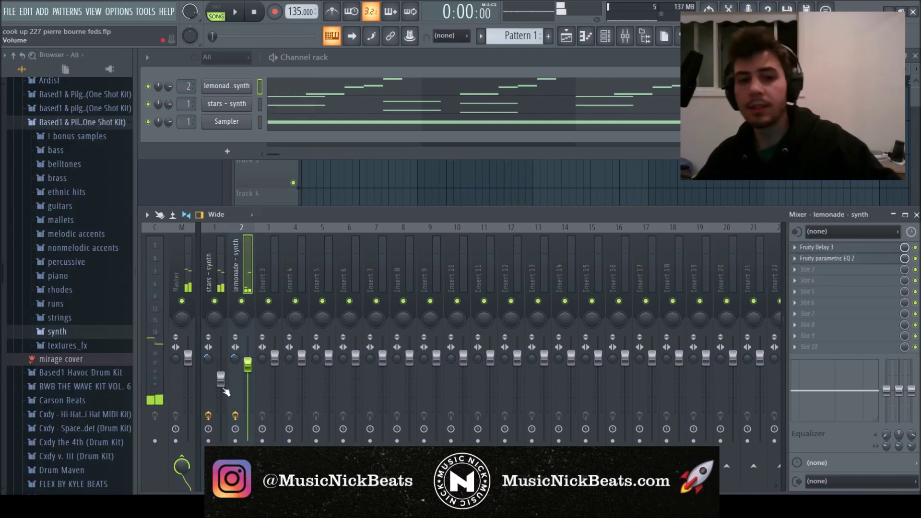
pyautogui.click(222, 377)
pyautogui.click(247, 365)
pyautogui.click(222, 374)
pyautogui.click(247, 364)
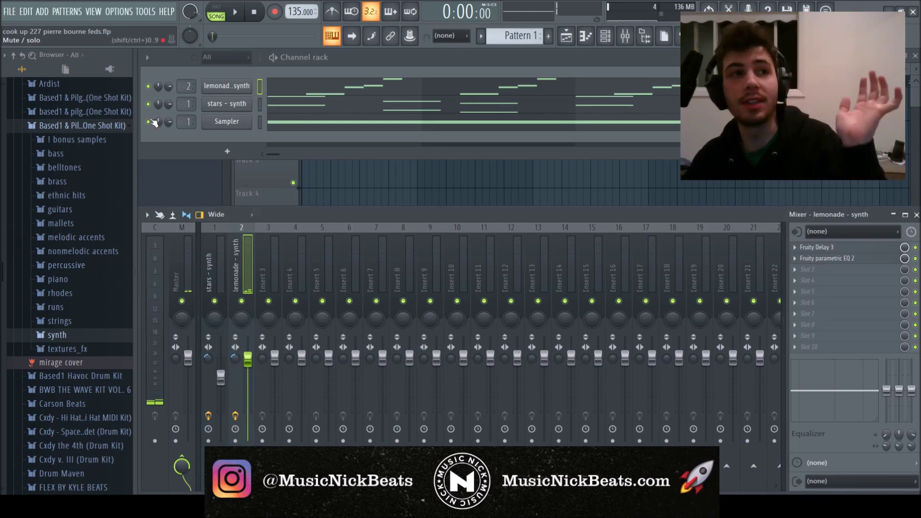
# - Add the Pi'erre Slap clap and Uncle snap from the Deso Drumkit, with Fruity delay bank on the snap's mixer track
pyautogui.scroll(2, 81, 202)
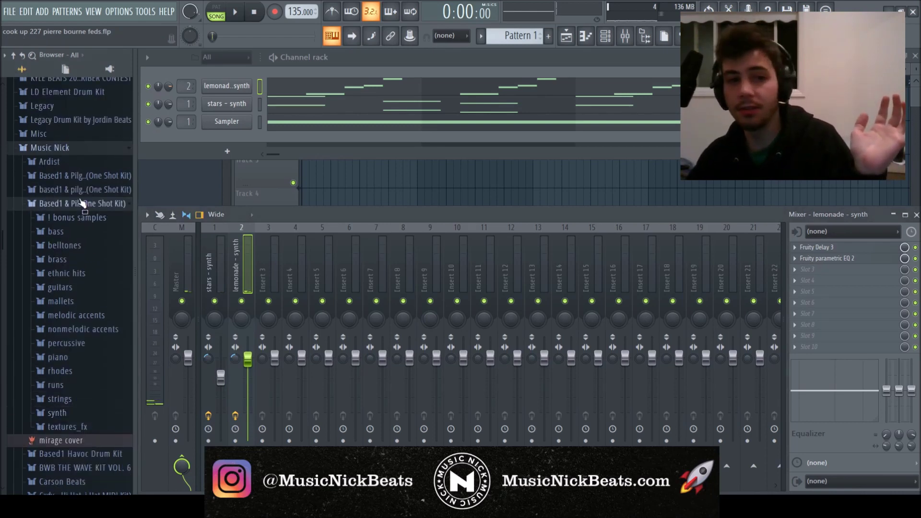
pyautogui.click(82, 204)
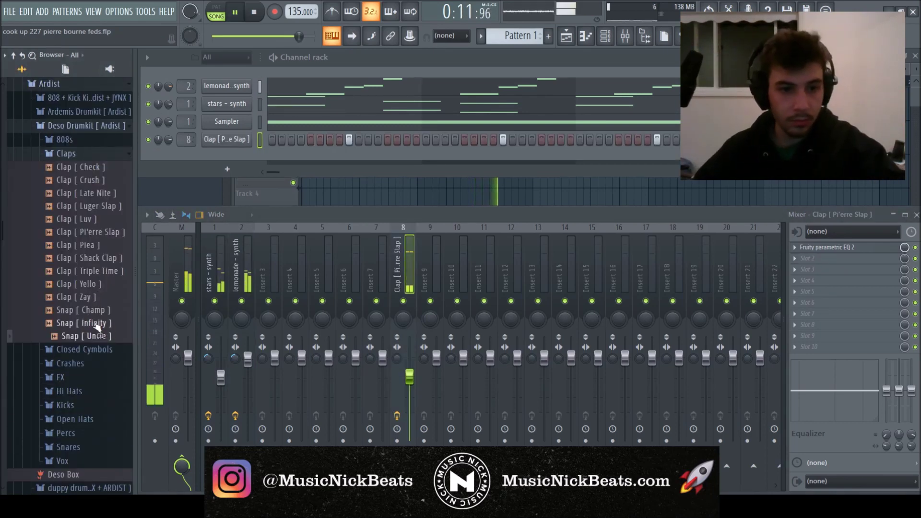
pyautogui.click(96, 324)
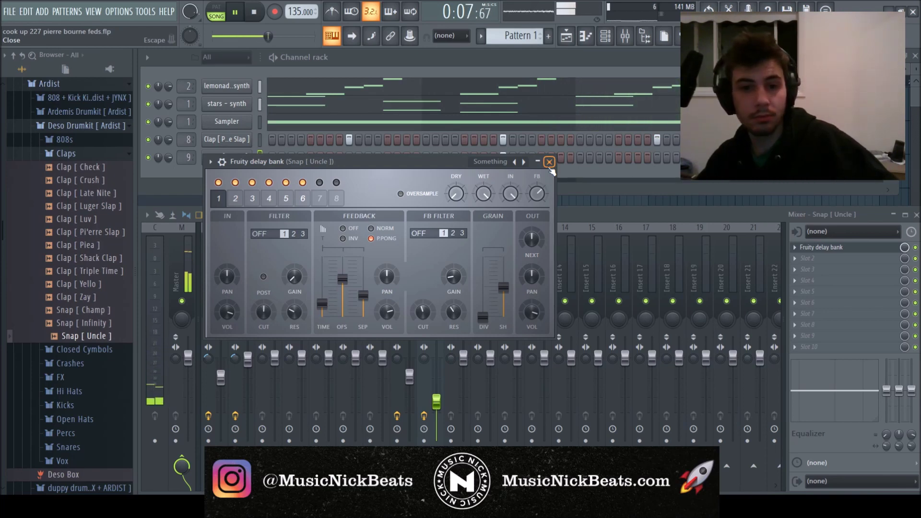
pyautogui.click(549, 162)
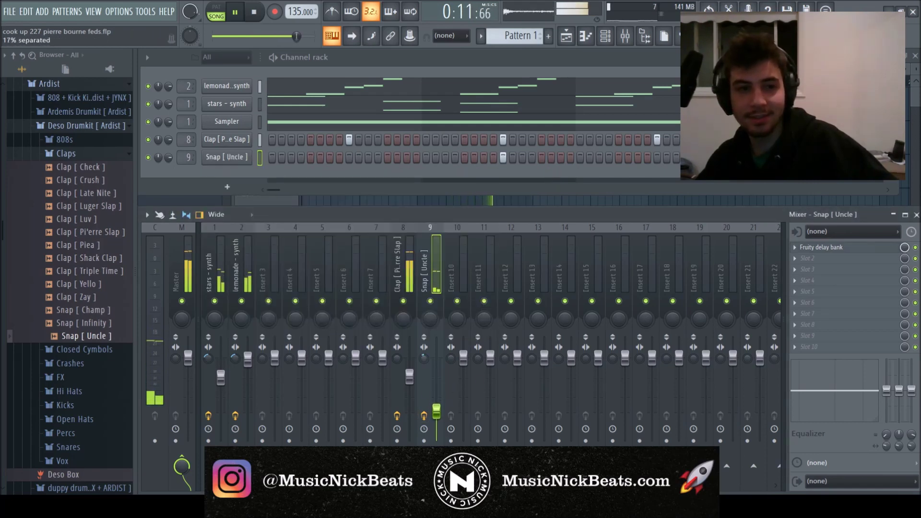
# - Stop playback and inspect the sample settings of the Snap [ Uncle ] channel
pyautogui.press('space')
pyautogui.click(238, 161)
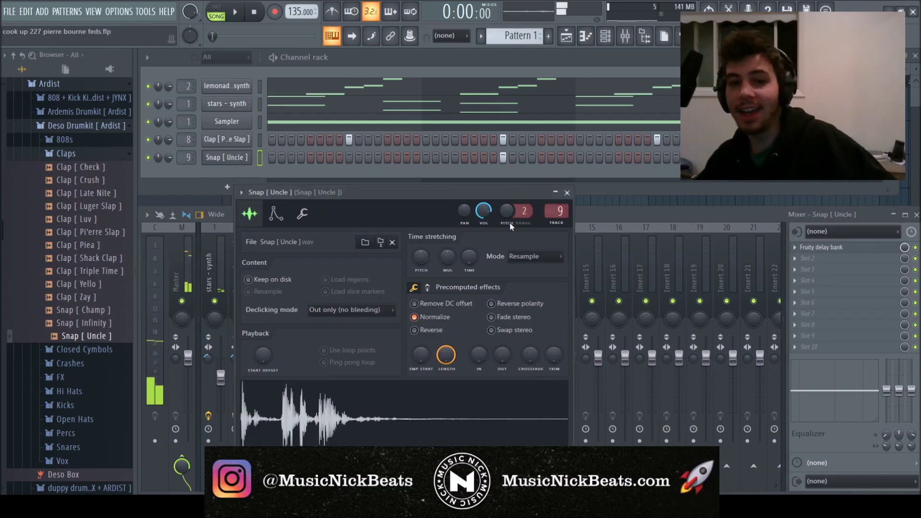
pyautogui.click(567, 192)
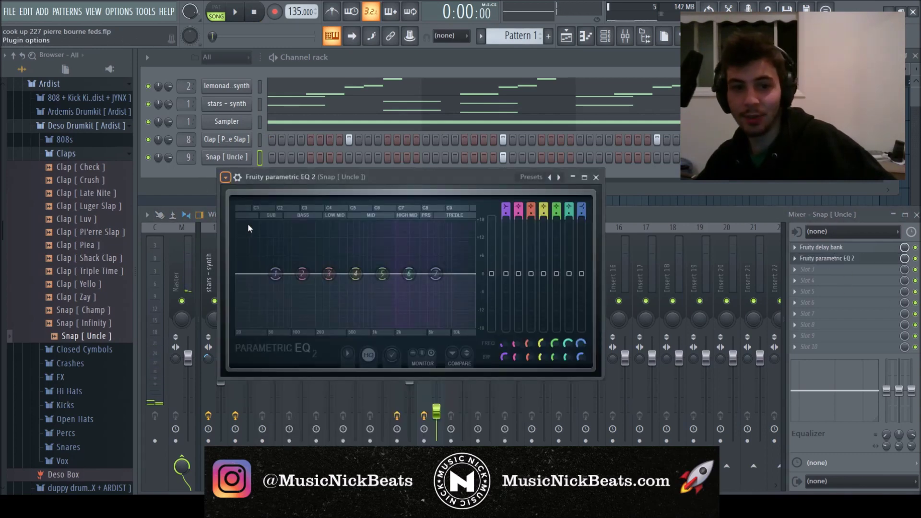
# - Load the 30Hz + 18kHz cut preset in the snap's EQ, raise its low cut frequency, and lower the snap's mixer level
pyautogui.click(558, 177)
pyautogui.moveTo(257, 273); pyautogui.dragTo(304, 273)
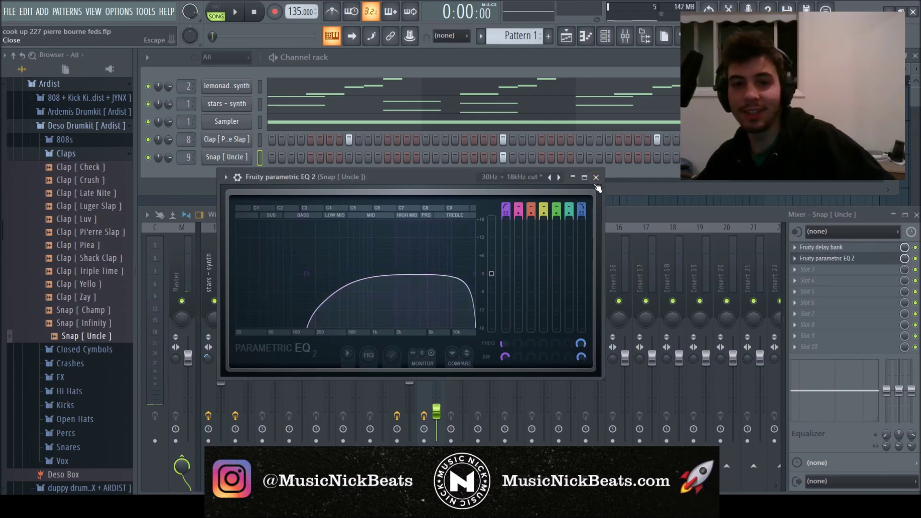
pyautogui.click(596, 178)
pyautogui.press('space')
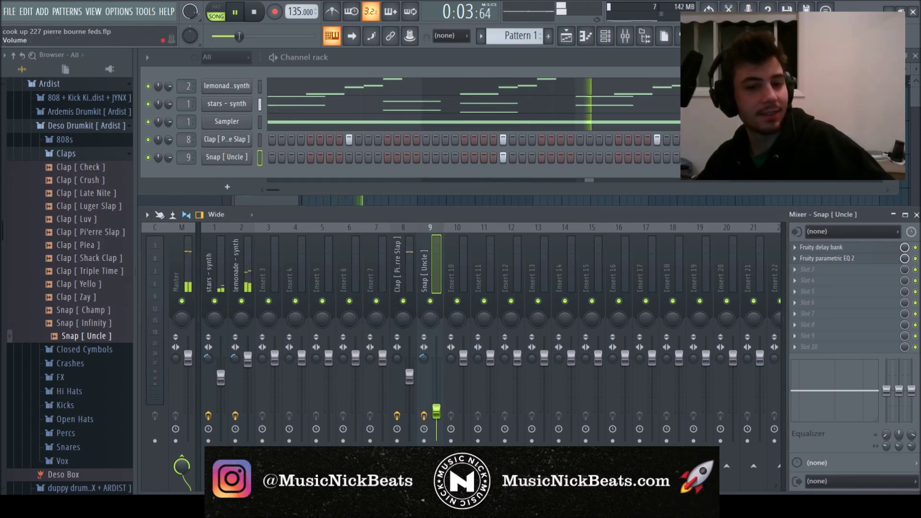
pyautogui.moveTo(438, 418); pyautogui.dragTo(438, 425)
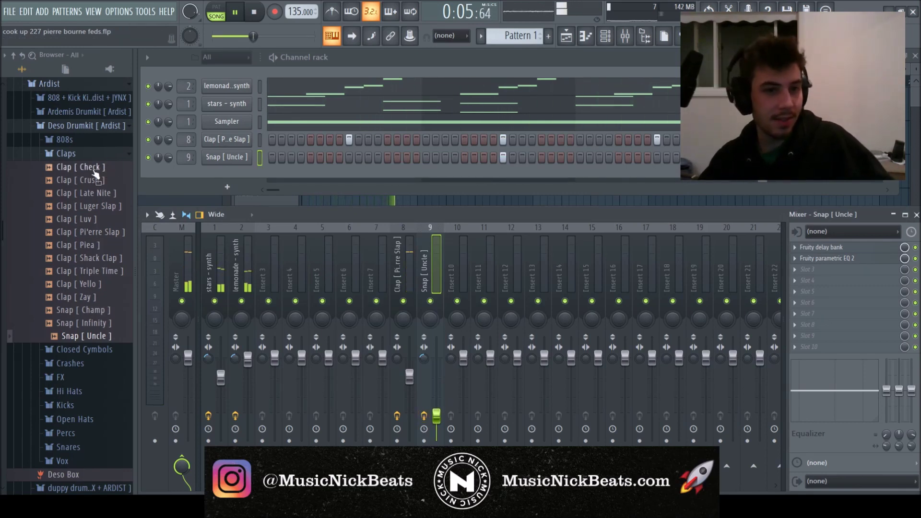
# - Check the snap's notes in the piano roll and audition the Deso Drumkit's Vox samples
pyautogui.click(76, 154)
pyautogui.press('F7')
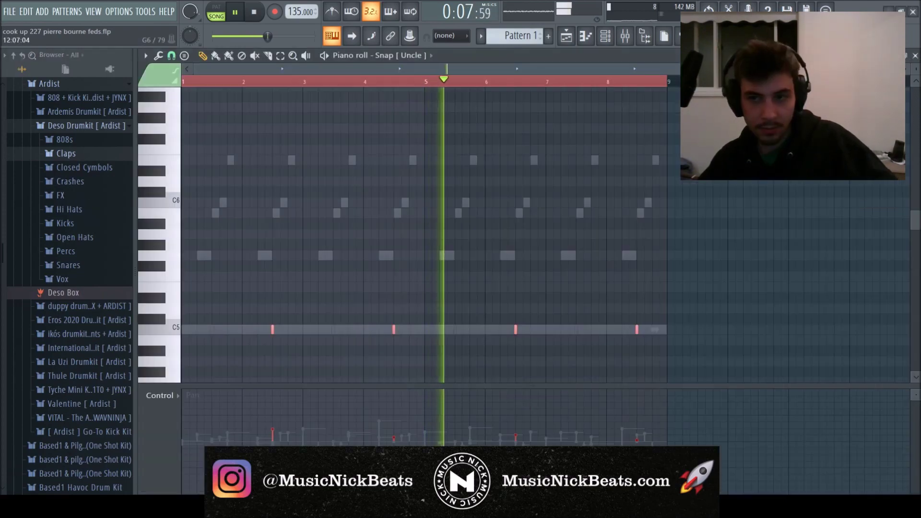
pyautogui.press('F7')
pyautogui.click(72, 277)
pyautogui.click(79, 305)
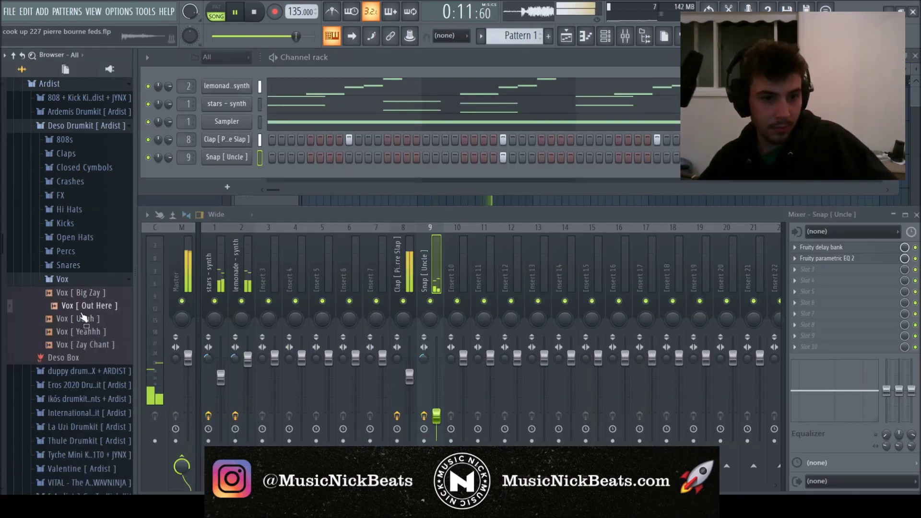
pyautogui.click(82, 319)
pyautogui.click(87, 334)
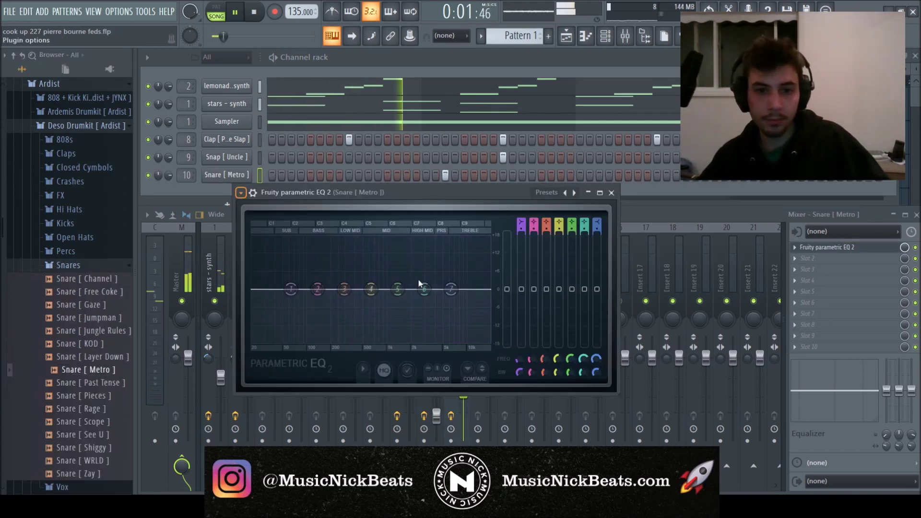
# - Raise the low cut frequency in the Metro snare's 30Hz + 18kHz cut EQ and save the project
pyautogui.moveTo(268, 290); pyautogui.dragTo(331, 289)
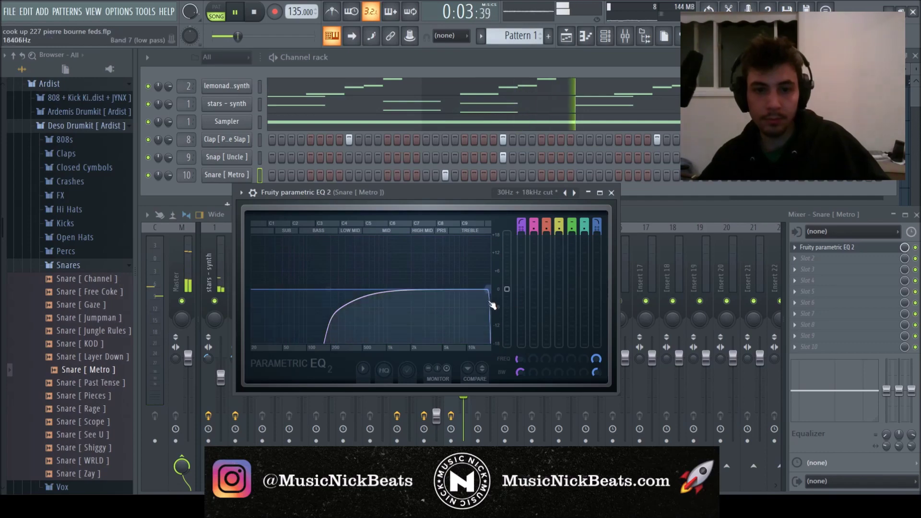
pyautogui.press('Escape')
pyautogui.hotkey('ctrl', 's')
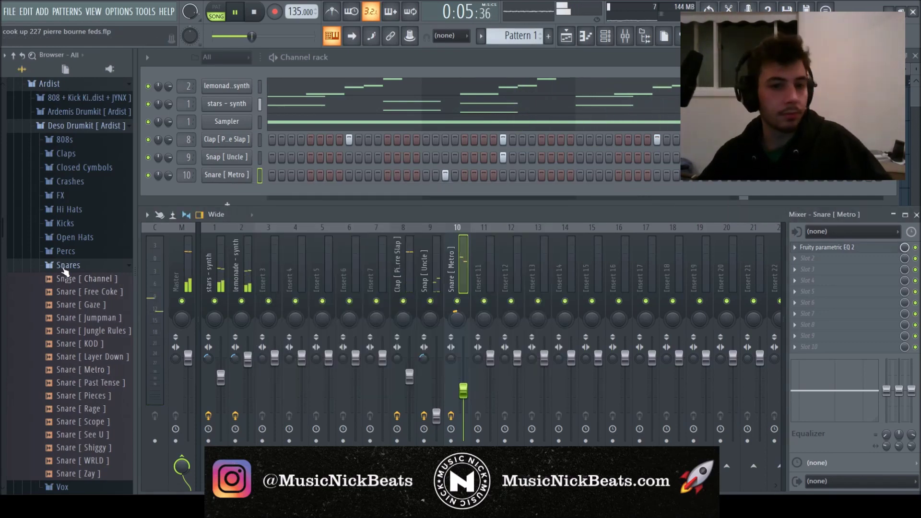
# - Browse the 808 folders and add 808 - Better Pierre [ C ] from the Ardemis Drumkit as a new channel
pyautogui.click(65, 265)
pyautogui.click(69, 294)
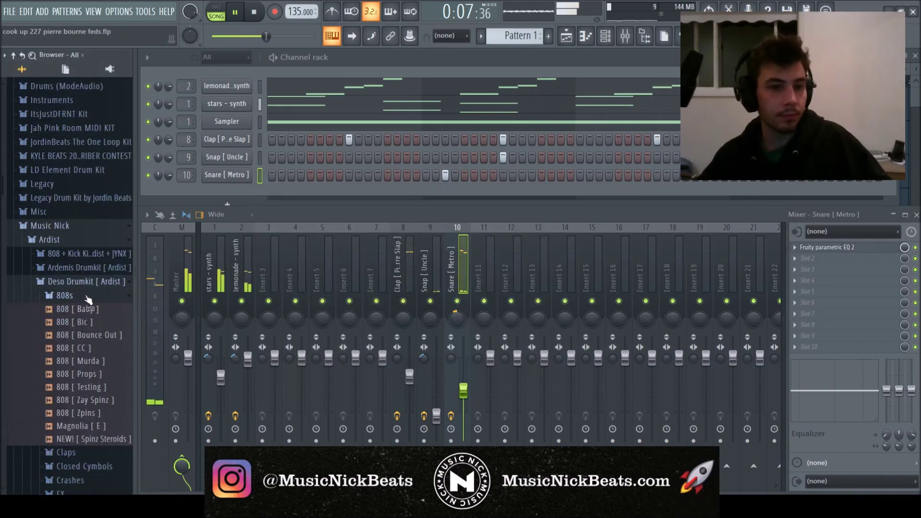
pyautogui.click(84, 296)
pyautogui.click(82, 270)
pyautogui.click(84, 282)
pyautogui.moveTo(89, 295); pyautogui.dragTo(94, 294)
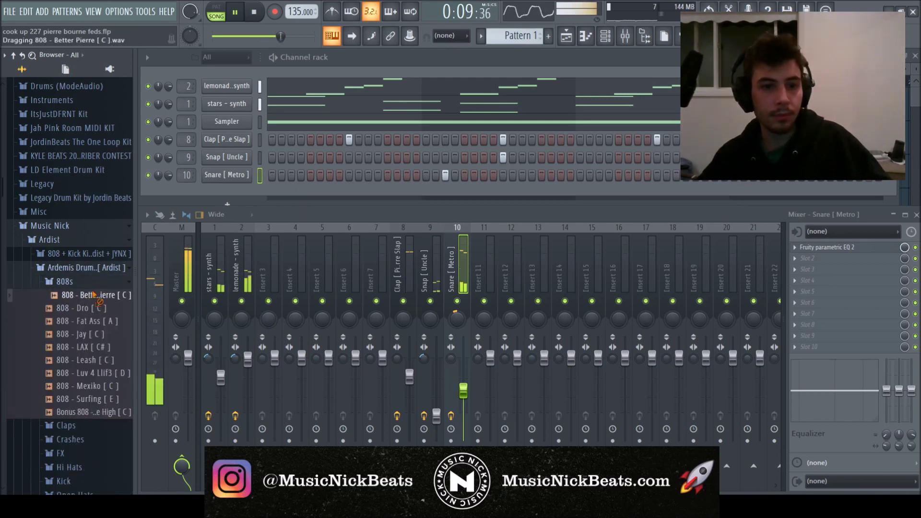
pyautogui.moveTo(232, 186); pyautogui.dragTo(231, 189)
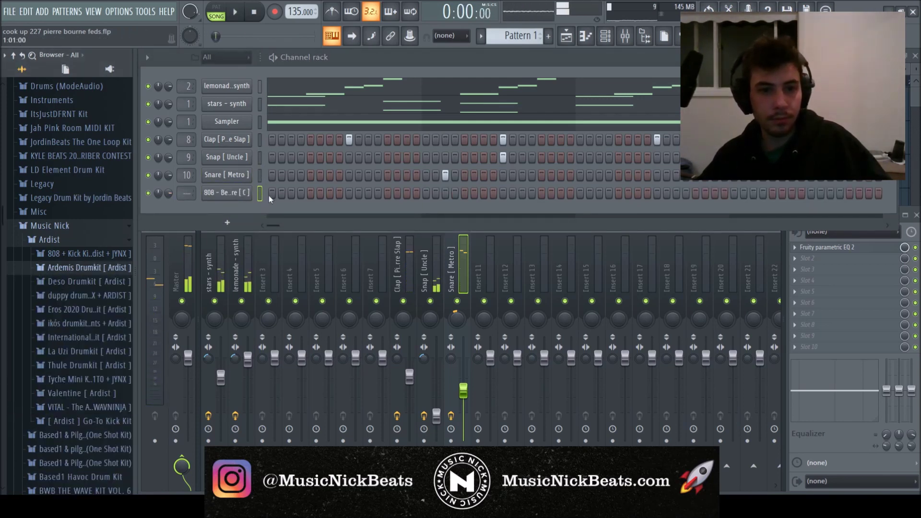
# - Place an 808 hit on the first step and route the channel to mixer track 11 at a reduced level
pyautogui.click(282, 193)
pyautogui.press('space')
pyautogui.hotkey('ctrl', 'l')
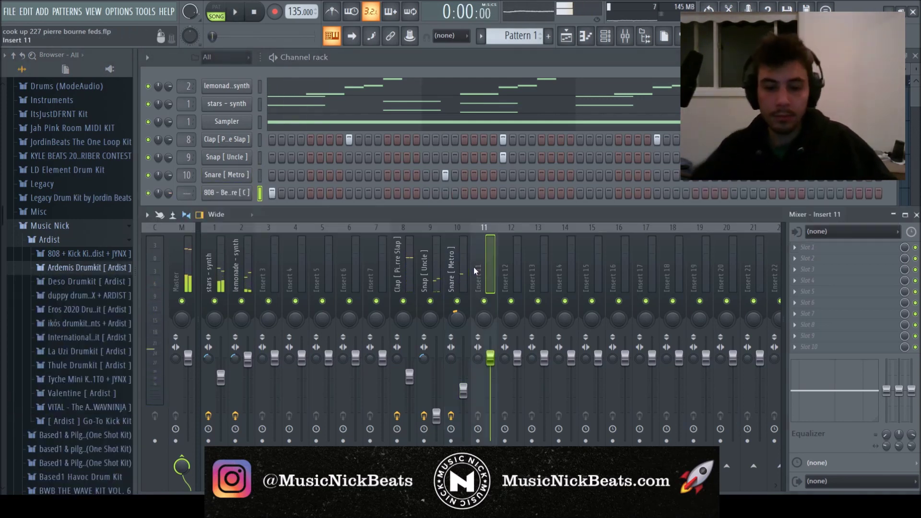
pyautogui.moveTo(490, 357); pyautogui.dragTo(491, 377)
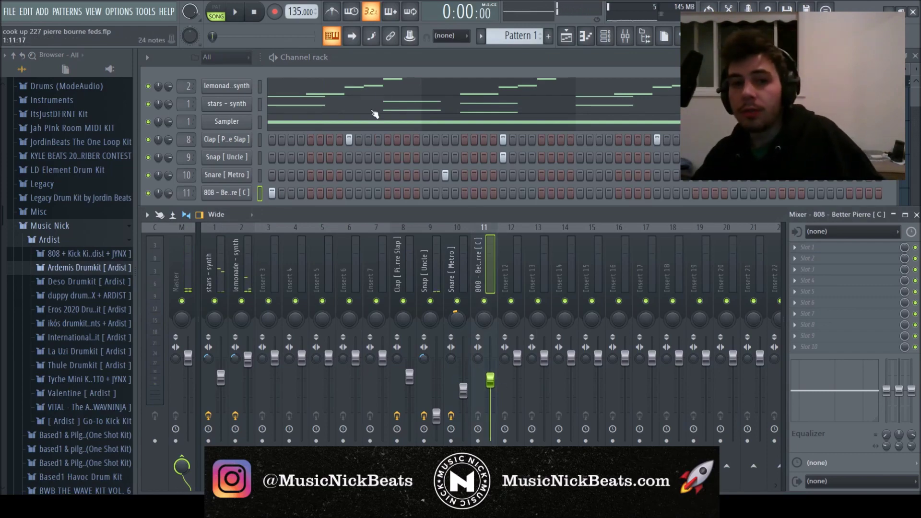
# - Write a four-bar 808 pattern on E5, G5 and C6, repeat it in bars 5 to 8, and lower its track to 50%
pyautogui.click(262, 207)
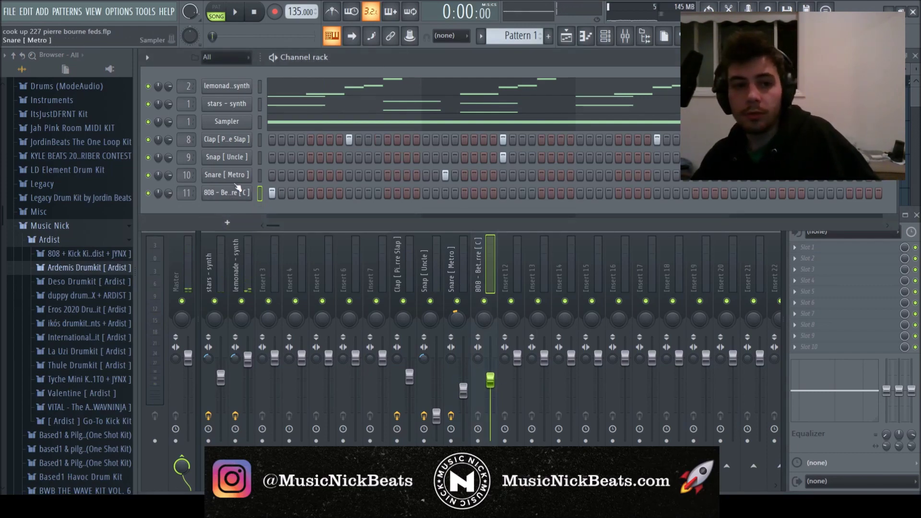
pyautogui.press('F7')
pyautogui.press('space')
pyautogui.press('space')
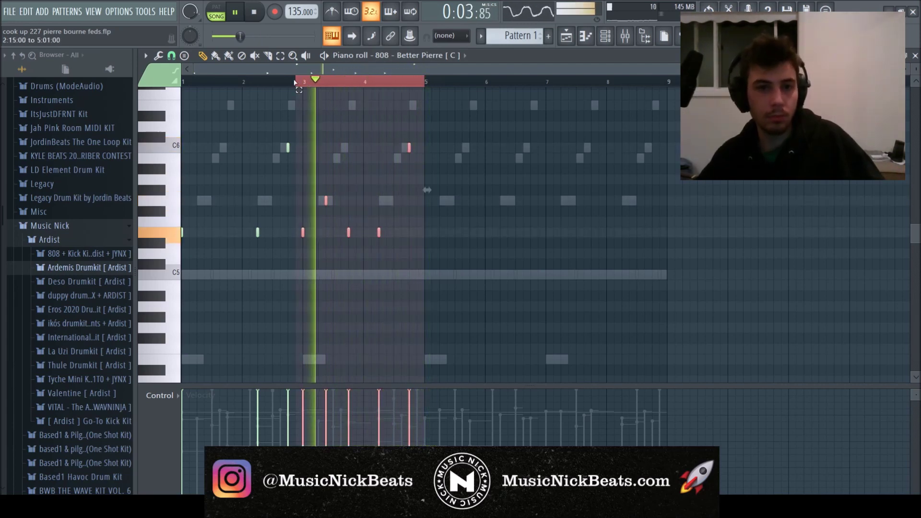
pyautogui.moveTo(304, 82); pyautogui.dragTo(107, 87)
pyautogui.hotkey('ctrl', 'b')
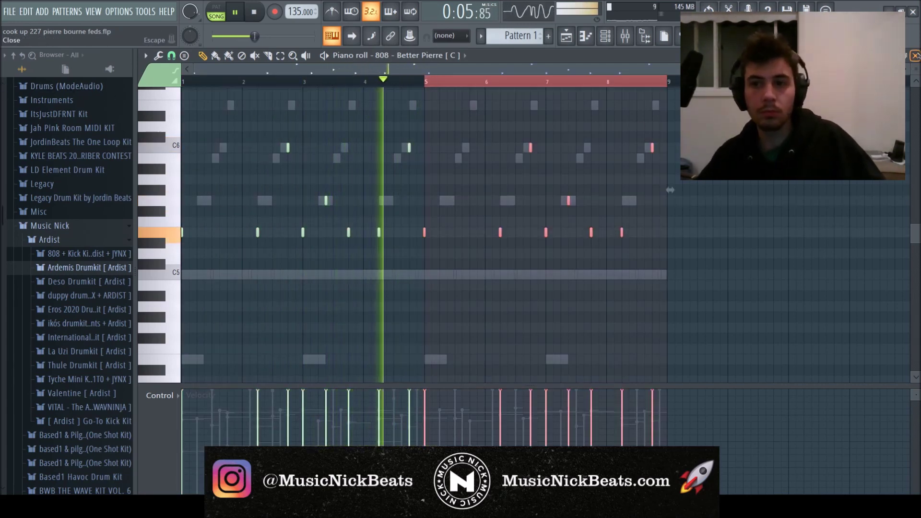
pyautogui.press('F7')
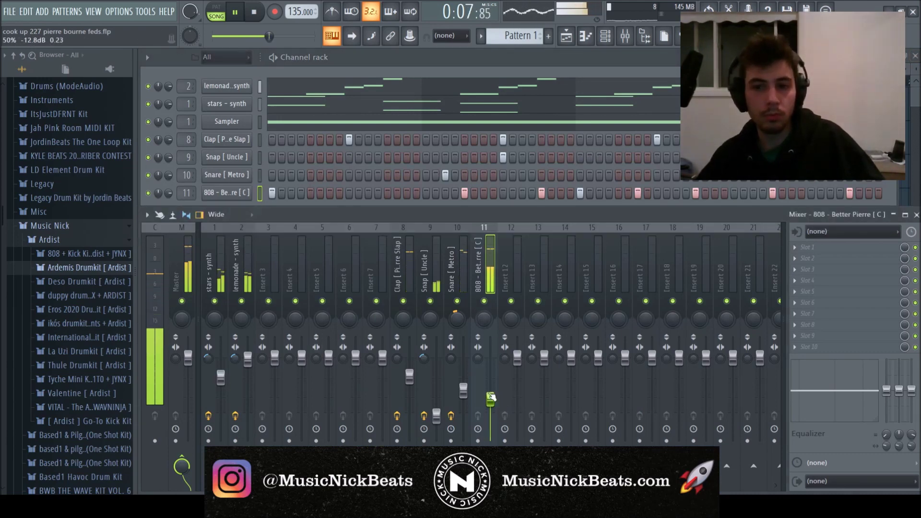
# - Browse the Internet Money folder's Nick Mira drum kit kicks and pick nm - berry kick for a new channel
pyautogui.click(71, 242)
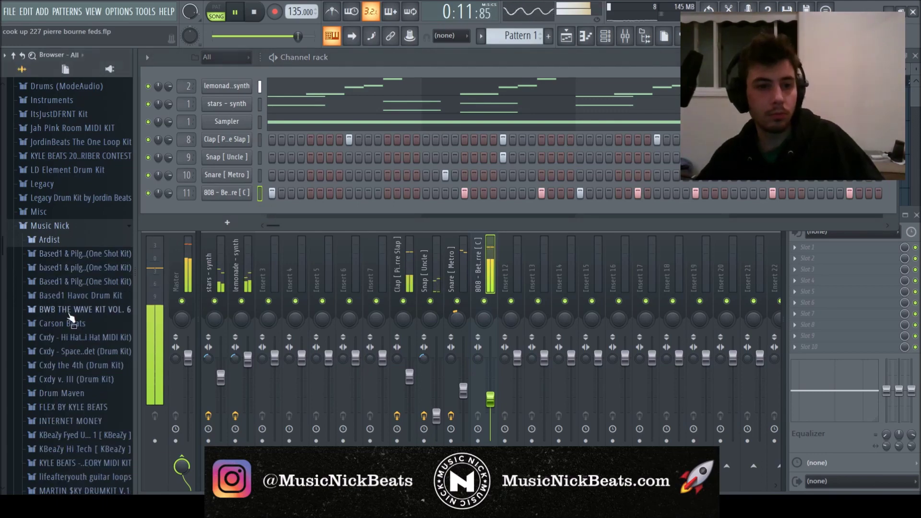
pyautogui.scroll(-3, 63, 379)
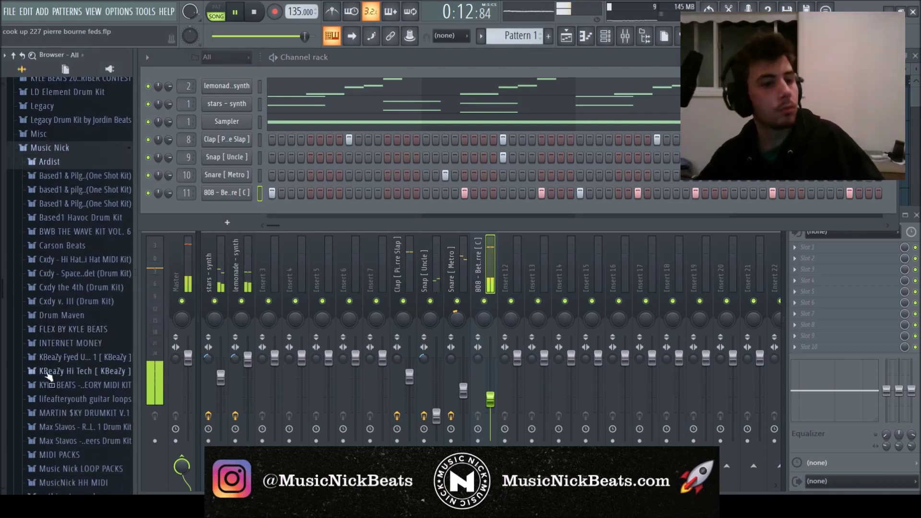
pyautogui.click(51, 346)
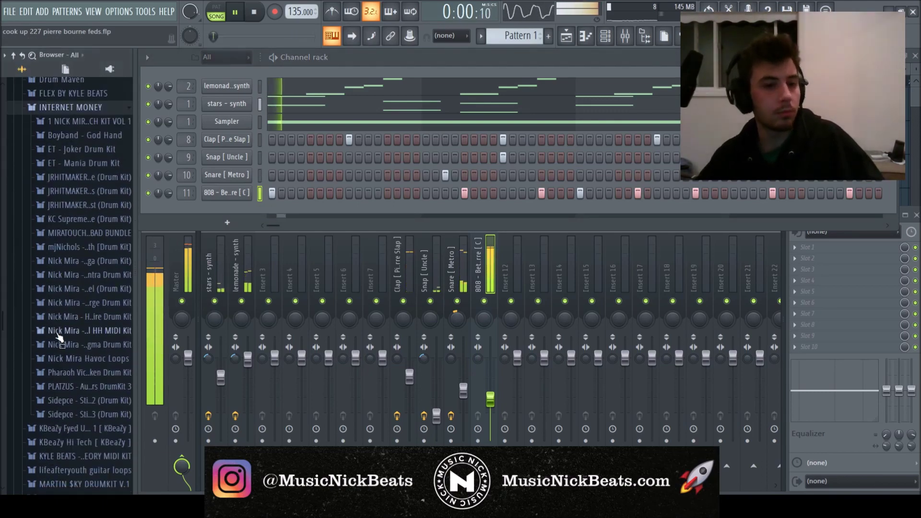
pyautogui.click(89, 297)
pyautogui.click(65, 368)
pyautogui.press('space')
pyautogui.moveTo(86, 381); pyautogui.dragTo(192, 283)
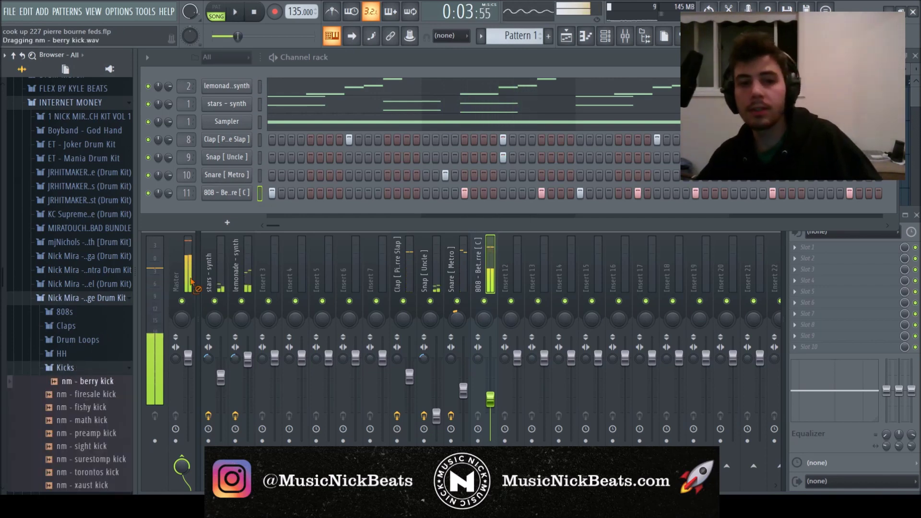
# - Place berry kick hits on the same steps as the 808 pattern through all eight bars
pyautogui.moveTo(226, 211); pyautogui.dragTo(276, 215)
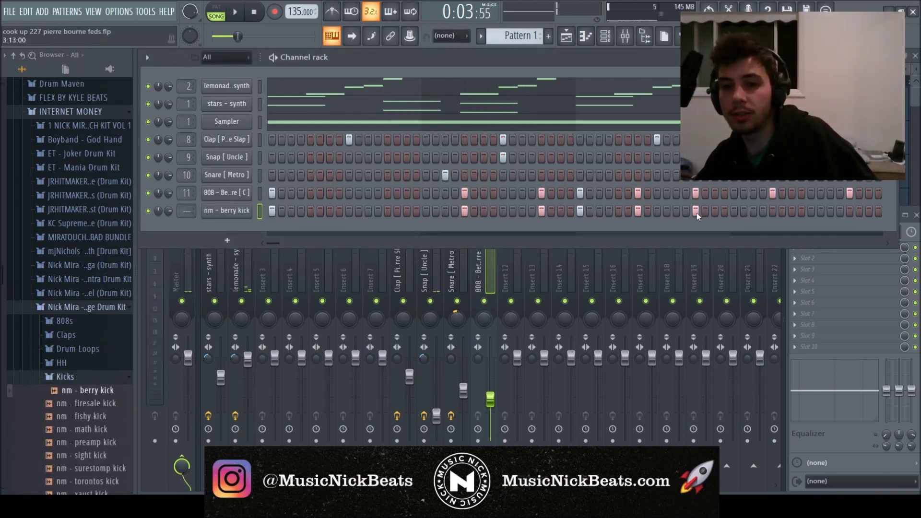
pyautogui.click(851, 210)
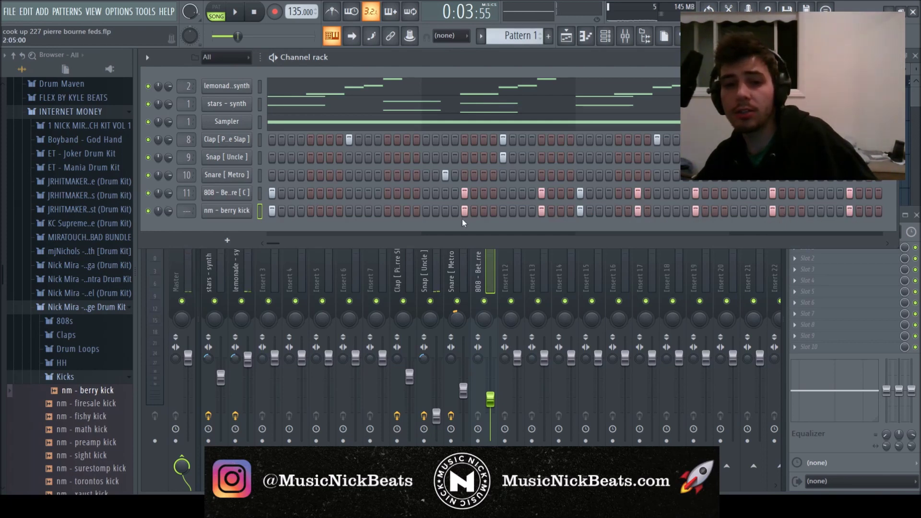
pyautogui.press('space')
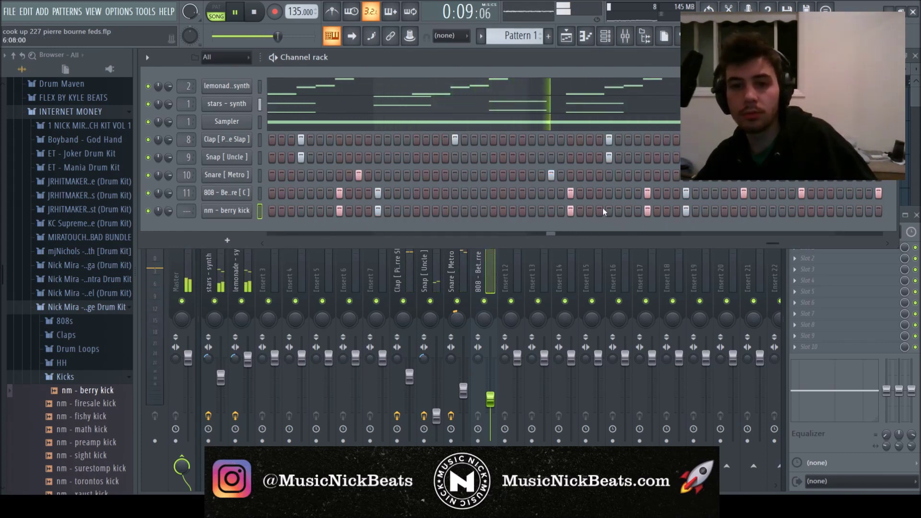
pyautogui.click(743, 211)
pyautogui.click(801, 211)
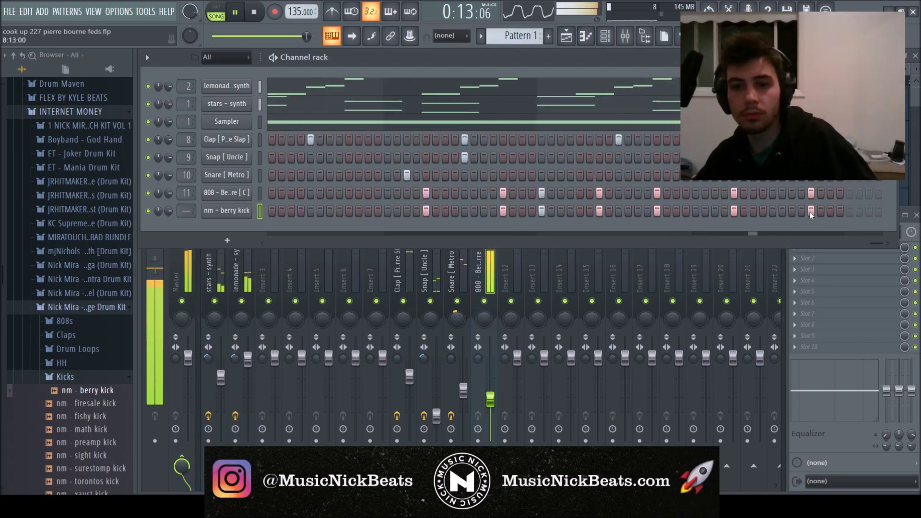
pyautogui.press('F7')
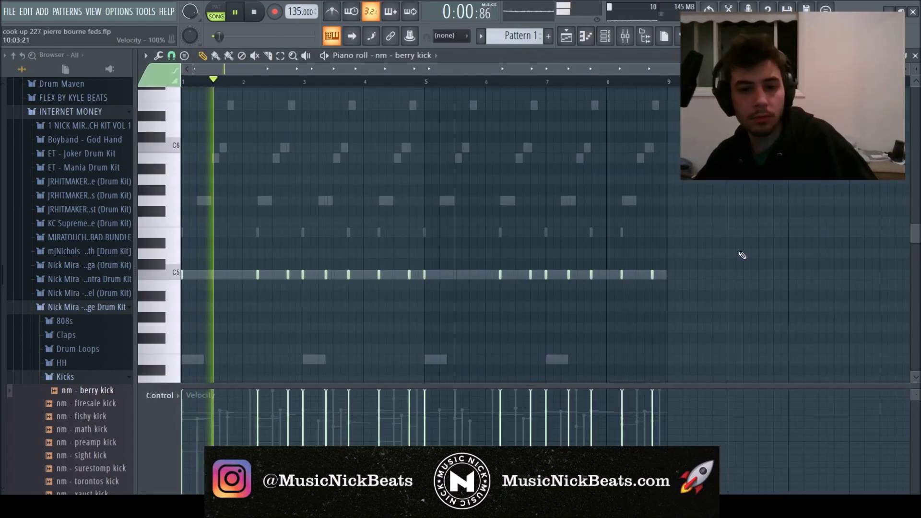
pyautogui.click(915, 57)
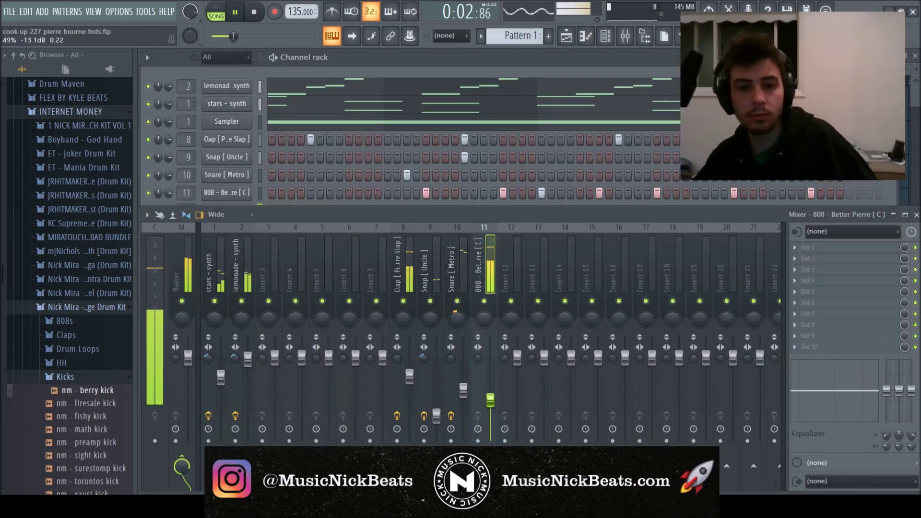
# - Route the berry kick to mixer track 12 and lower the track's level
pyautogui.click(390, 77)
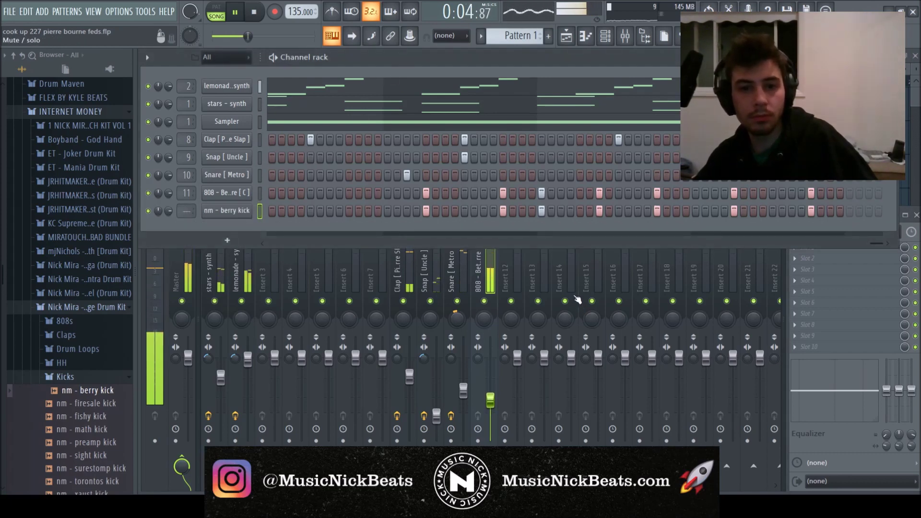
pyautogui.hotkey('ctrl', 'l')
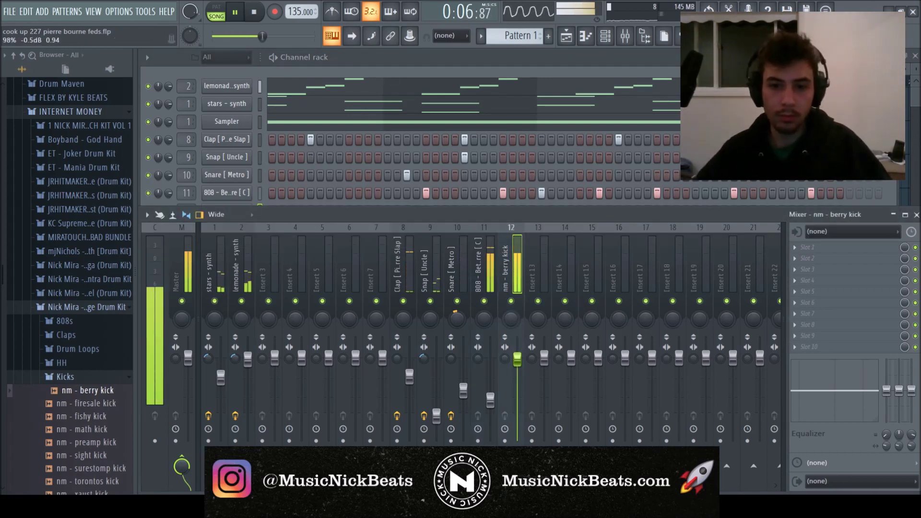
pyautogui.press('F6')
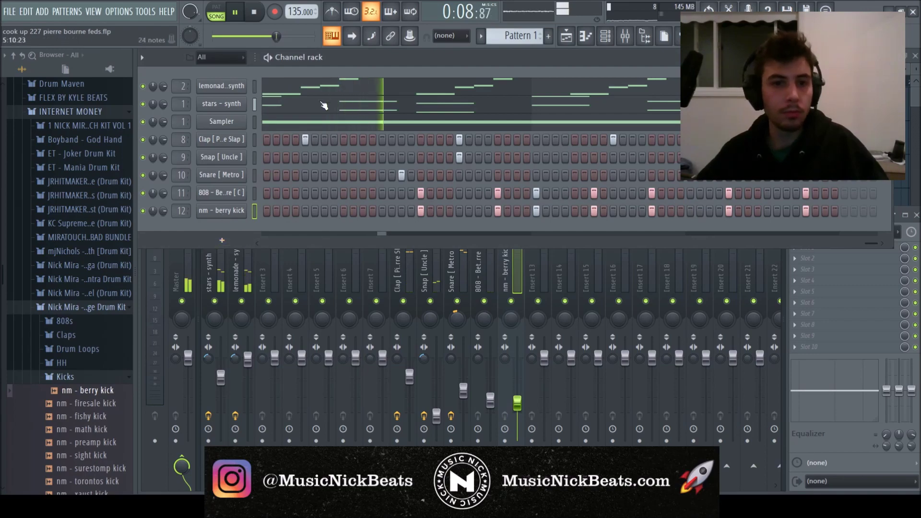
# - Raise the berry kick channel's volume level adjustment to about 140% and lower its mixer track slightly
pyautogui.click(221, 210)
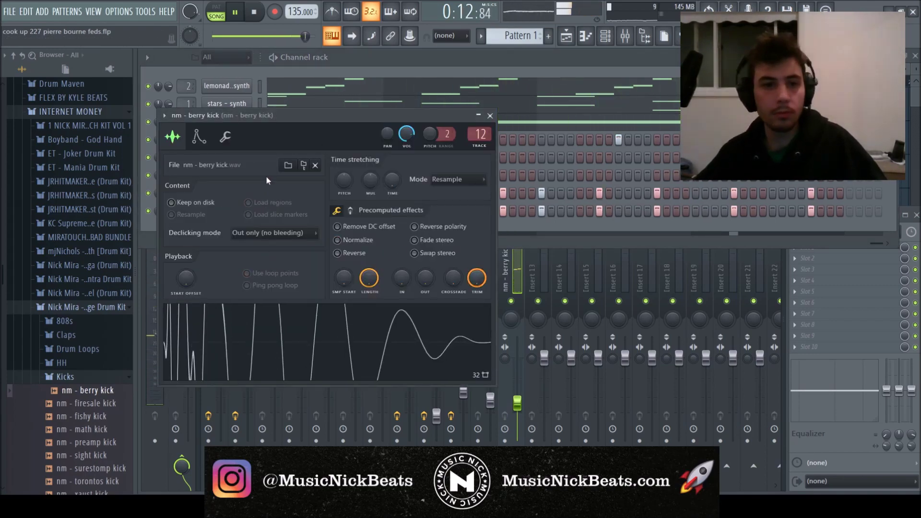
pyautogui.click(225, 136)
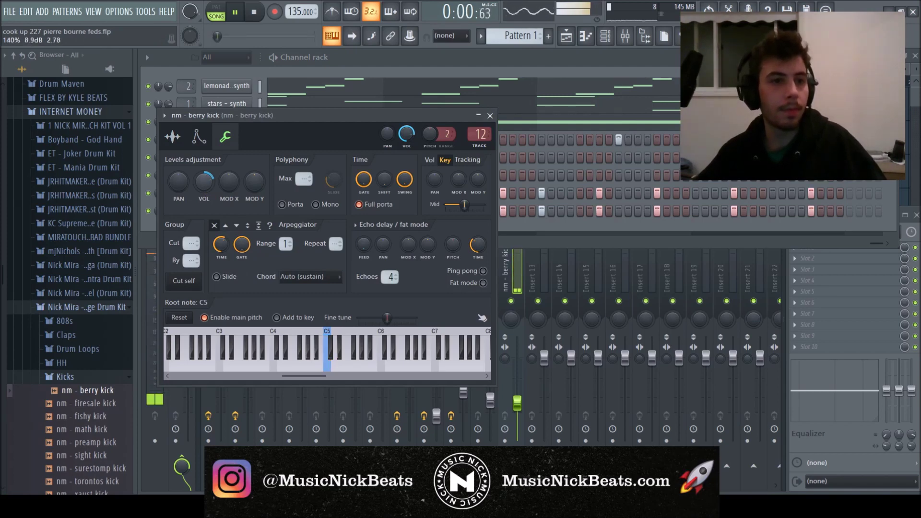
pyautogui.click(172, 137)
pyautogui.click(490, 116)
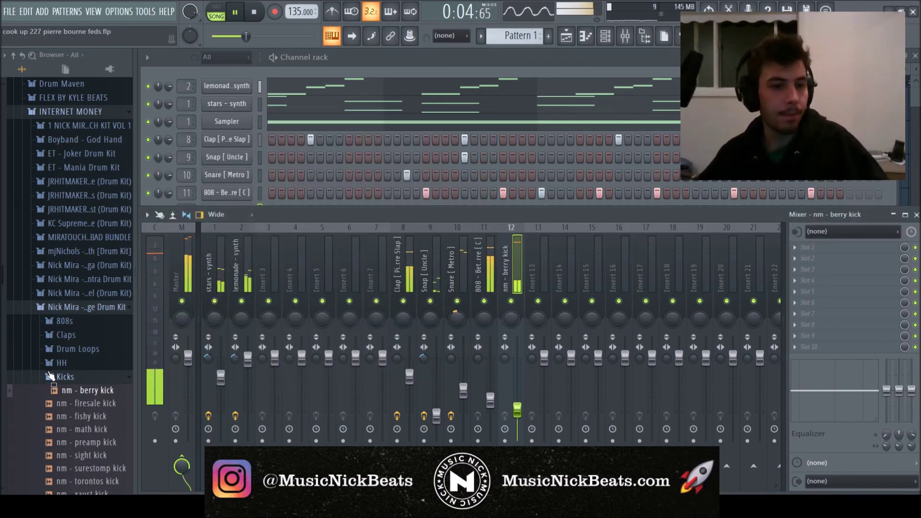
# - Browse to the closed hi-hats in the Polo Boy Shawty drum kit and add [PBS] Classic Hat as a channel
pyautogui.click(65, 377)
pyautogui.click(69, 306)
pyautogui.click(71, 266)
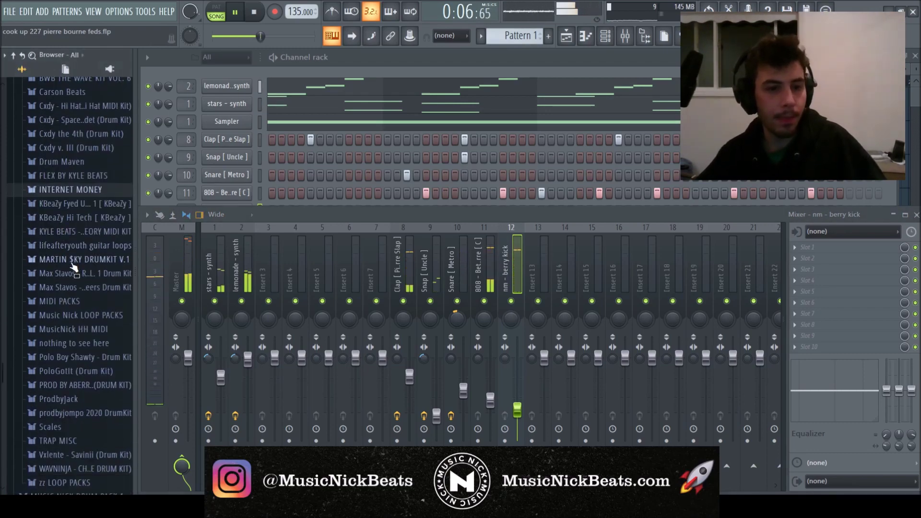
pyautogui.scroll(2, 77, 278)
pyautogui.scroll(-6, 76, 278)
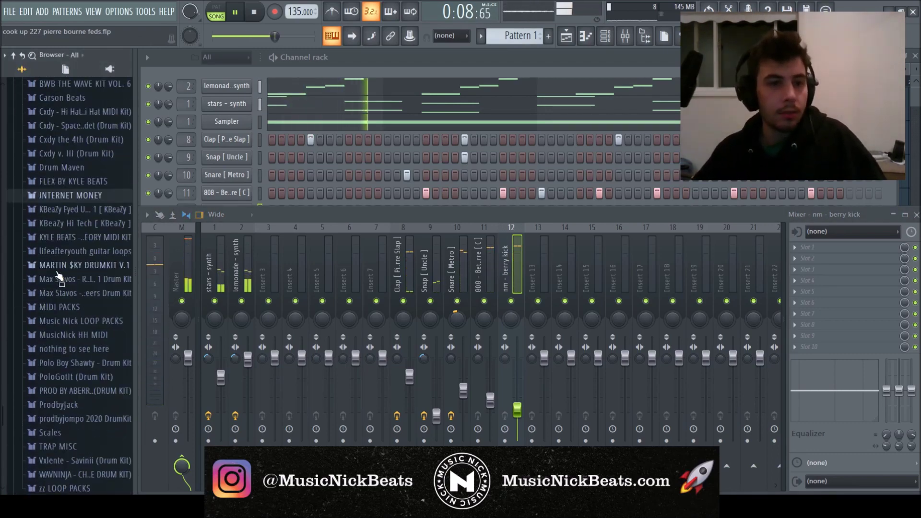
pyautogui.click(198, 204)
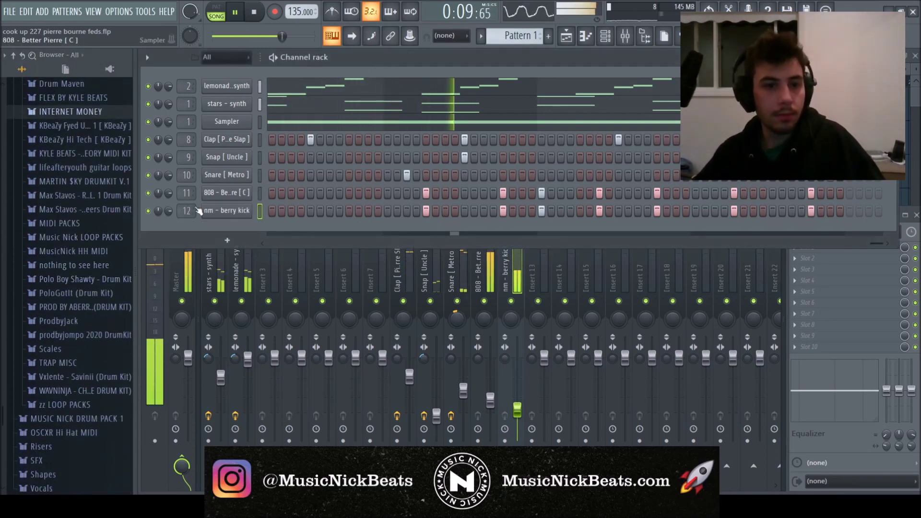
pyautogui.click(81, 279)
pyautogui.scroll(-2, 88, 265)
pyautogui.click(87, 259)
pyautogui.click(83, 270)
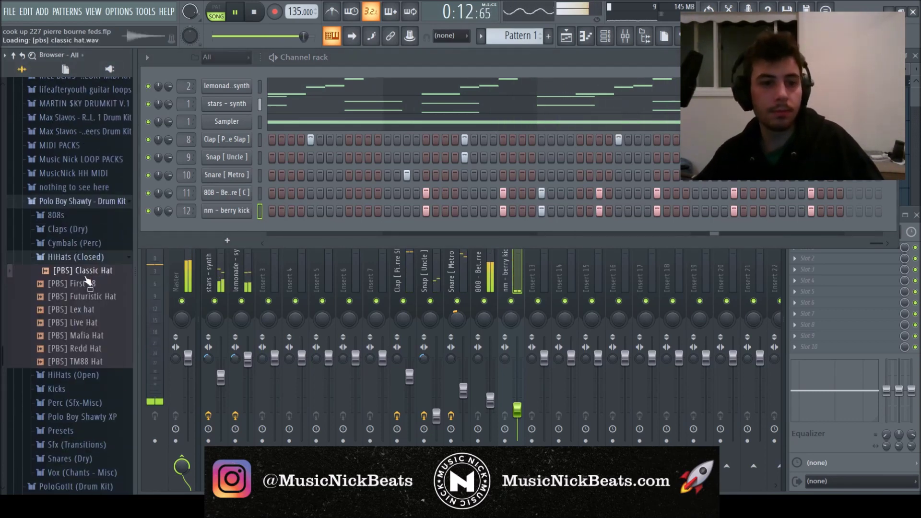
pyautogui.moveTo(82, 270); pyautogui.dragTo(222, 226)
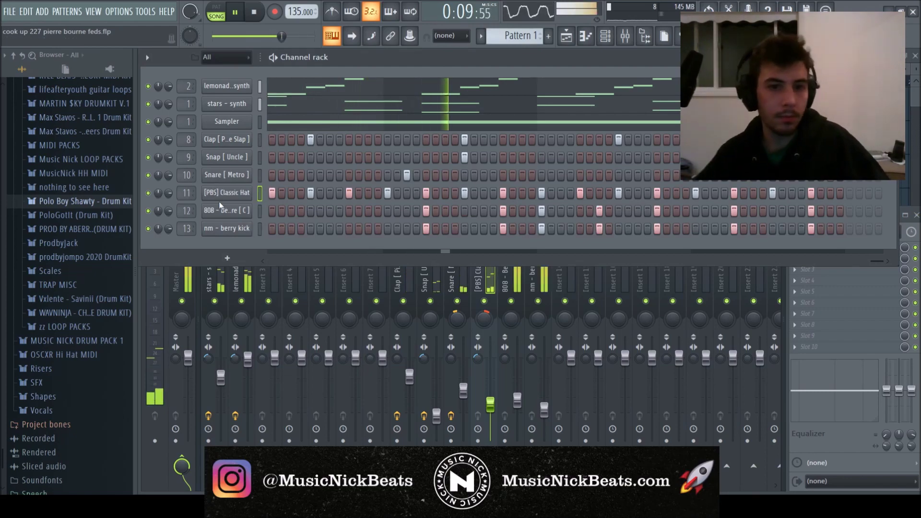
# - Duplicate all the Classic Hat notes halfway between the existing hits at a lower velocity
pyautogui.press('F7')
pyautogui.hotkey('ctrl', 'a')
pyautogui.moveTo(255, 278); pyautogui.dragTo(263, 278)
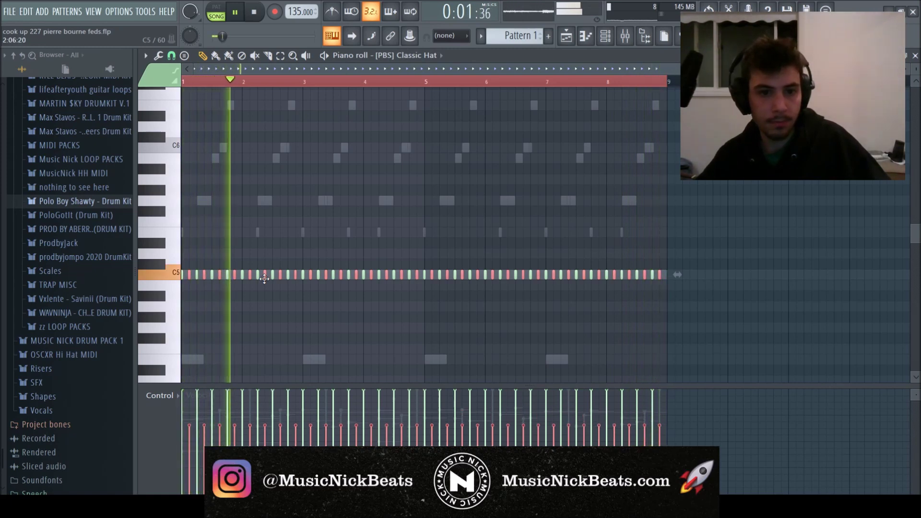
pyautogui.click(271, 306)
# - Add perc [ runner ] from the KBeaZy Fyed kit as a channel and place a hit on its third step
pyautogui.scroll(4, 273, 305)
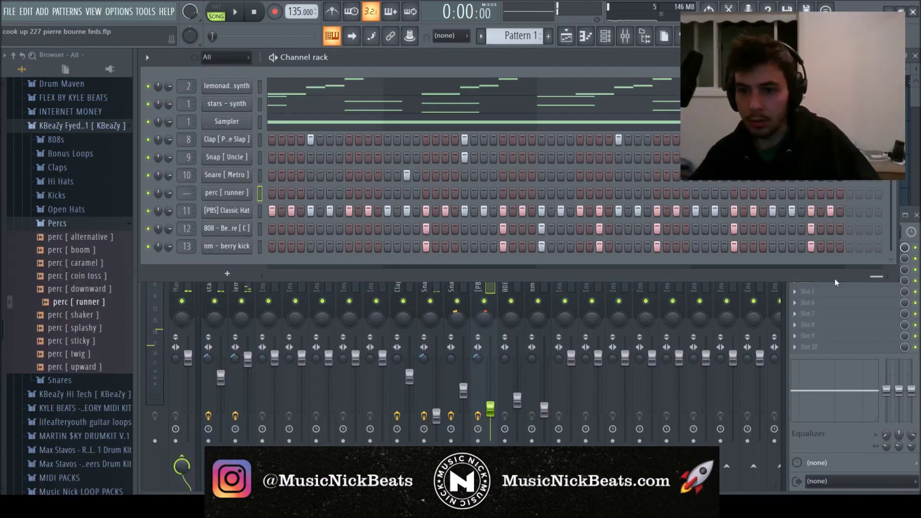
pyautogui.moveTo(874, 282); pyautogui.dragTo(272, 280)
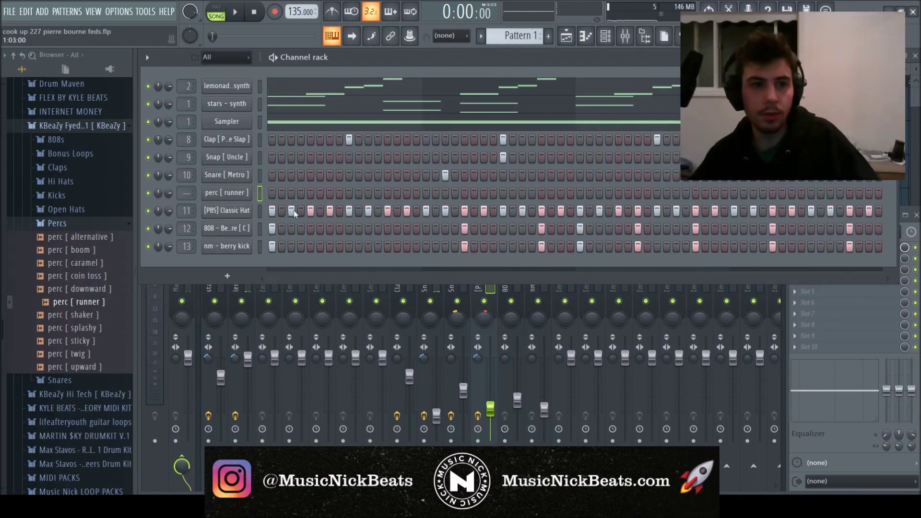
pyautogui.press('space')
pyautogui.click(284, 194)
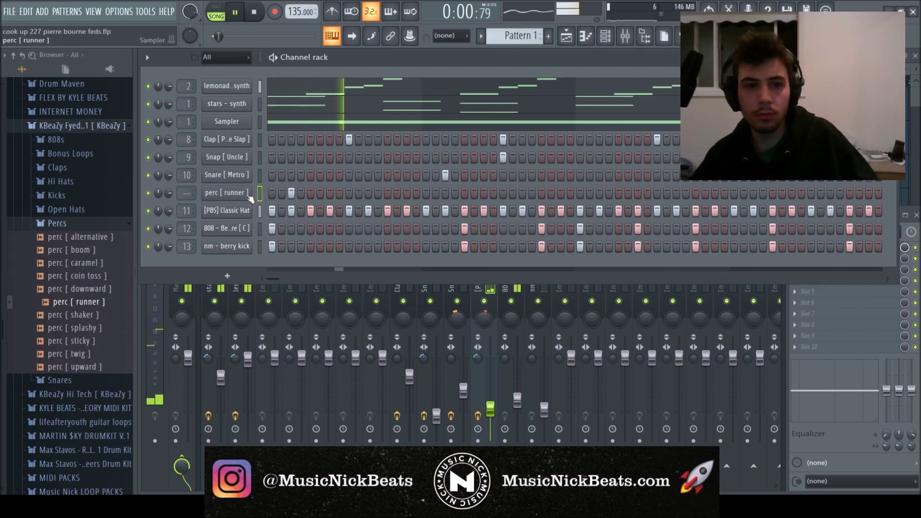
# - Repeat the first four bars of the perc [ runner ] pattern in bars 5 to 8
pyautogui.press('F7')
pyautogui.moveTo(183, 82); pyautogui.dragTo(424, 82)
pyautogui.hotkey('ctrl', 'b')
pyautogui.press('F7')
# - Route perc [ runner ] to its own mixer track, lower its level and move the track to position 11
pyautogui.moveTo(576, 361); pyautogui.dragTo(576, 382)
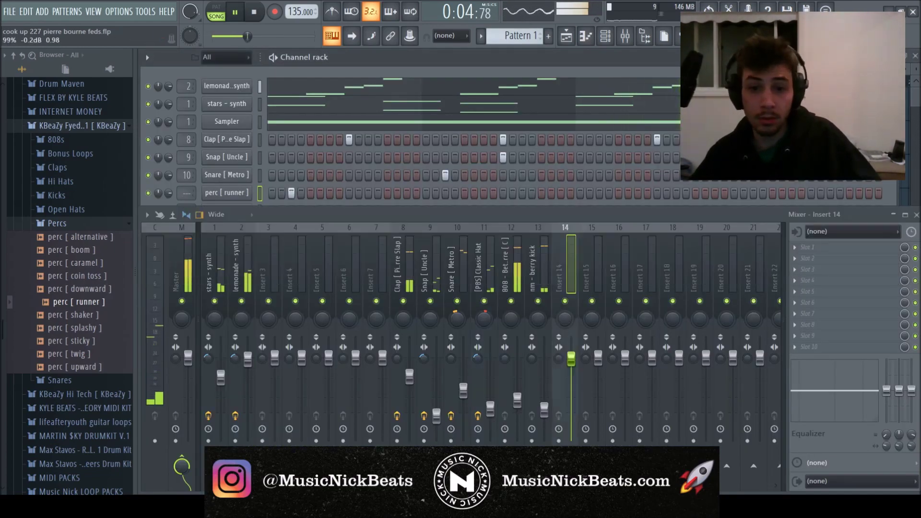
pyautogui.hotkey('alt', 'Left')
pyautogui.hotkey('alt', 'Left')
pyautogui.hotkey('alt', 'Left')
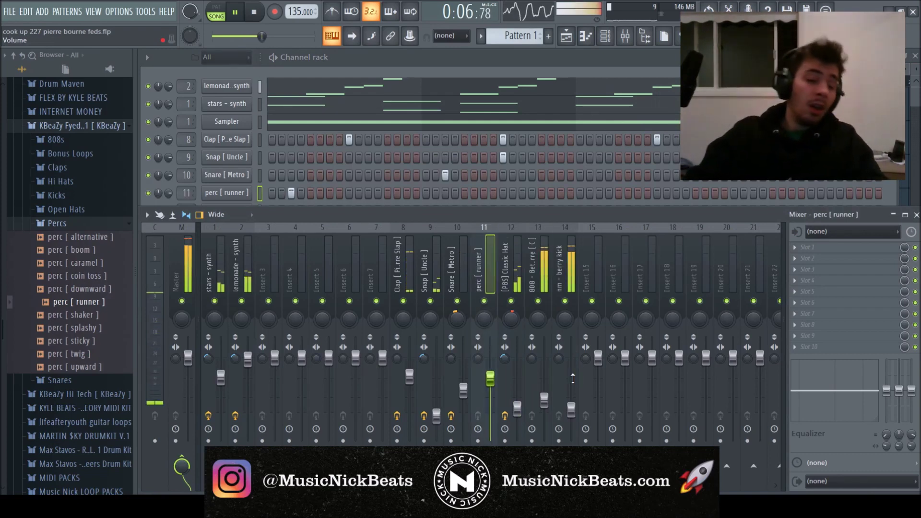
# - Load TR5 Classic Clipper into the first effect slot of the master track
pyautogui.click(231, 377)
pyautogui.press('Left')
pyautogui.press('Left')
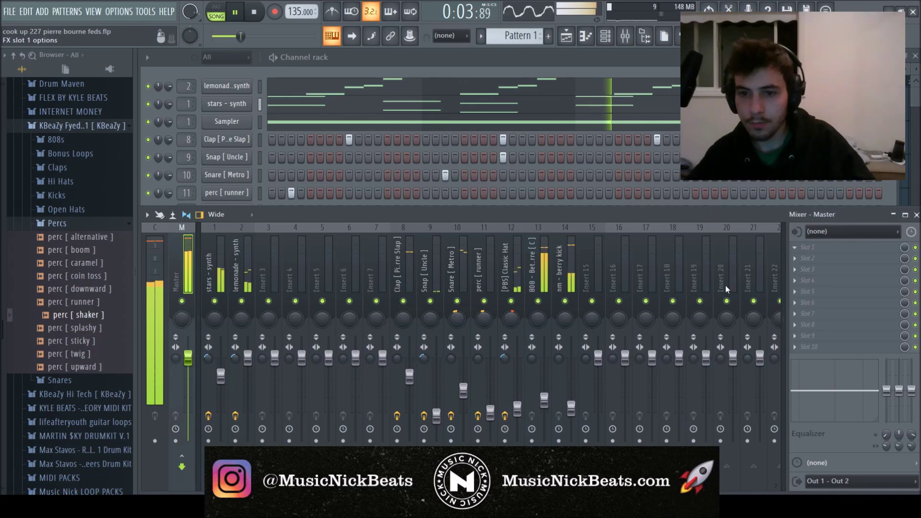
pyautogui.click(815, 247)
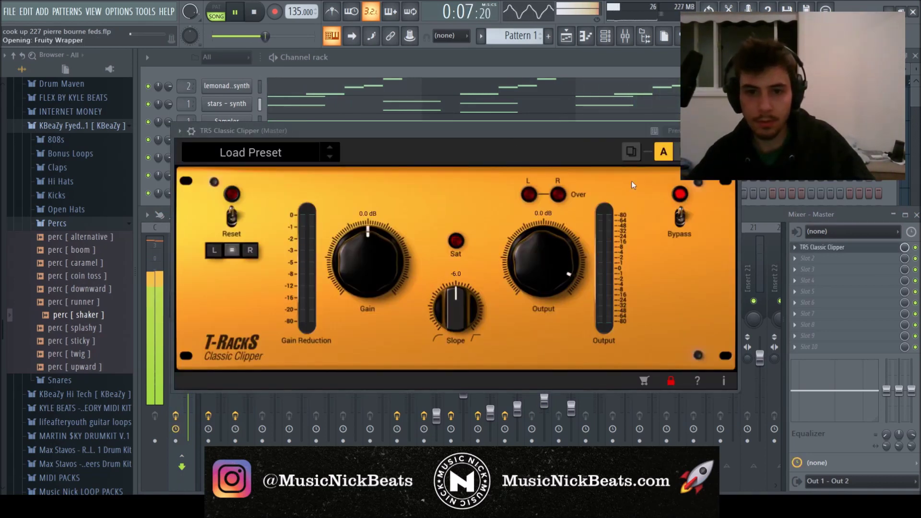
pyautogui.press('Escape')
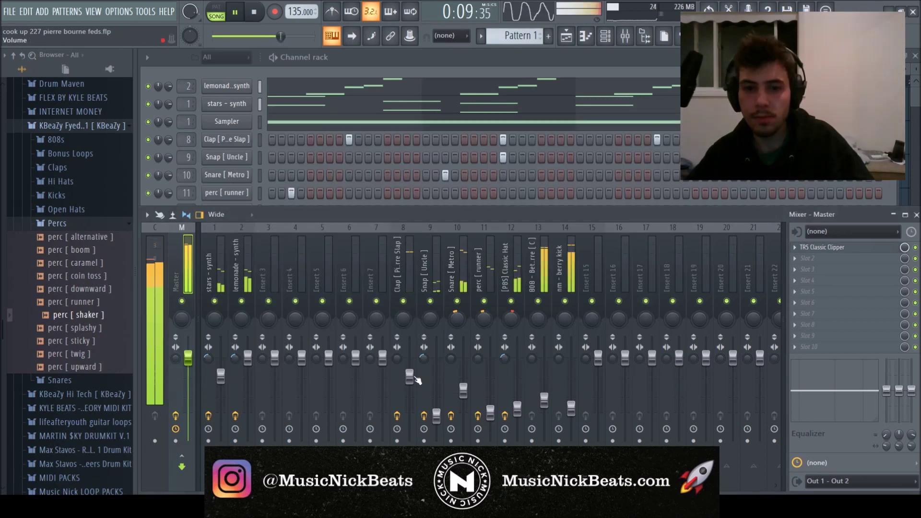
# - Lower the clap track's level slightly, check the kick and synth tracks, and save the project
pyautogui.moveTo(409, 376); pyautogui.dragTo(409, 382)
pyautogui.click(546, 403)
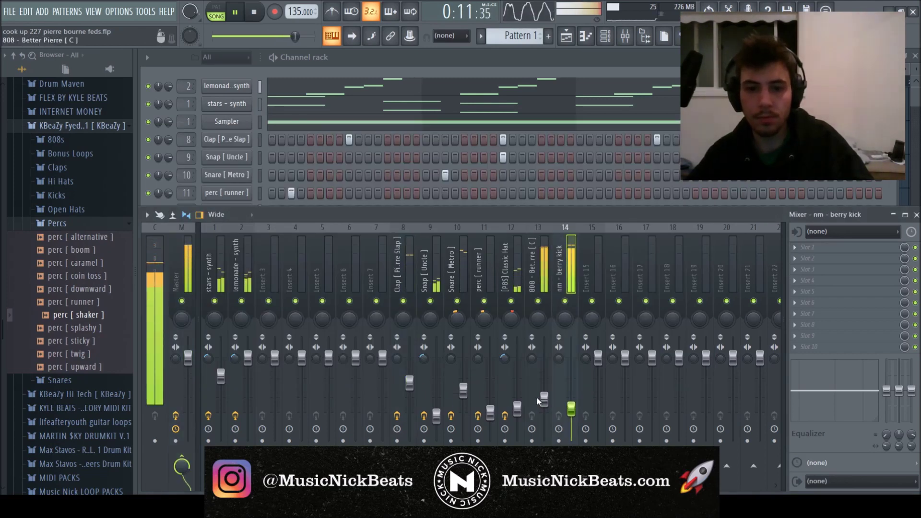
pyautogui.click(214, 268)
pyautogui.click(242, 268)
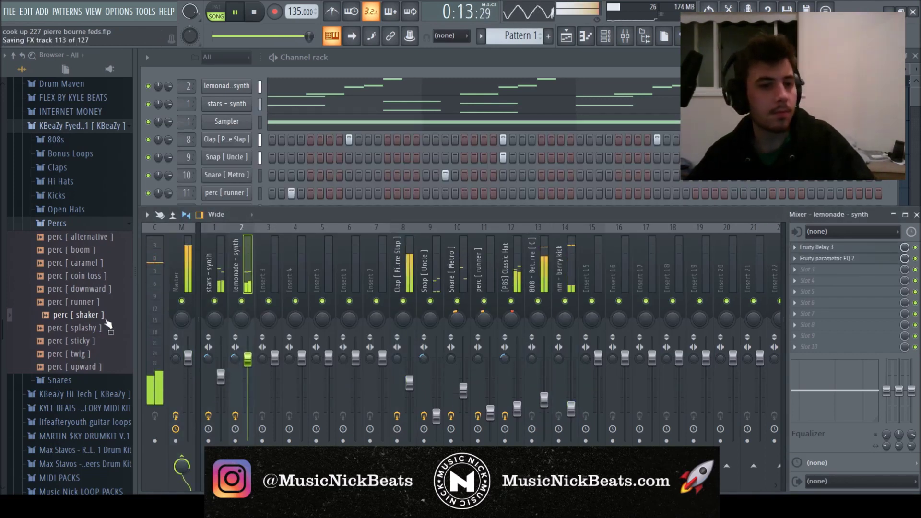
# - Raise the project tempo to 162 BPM and play only the stars and lemonade synth tracks
pyautogui.press('space')
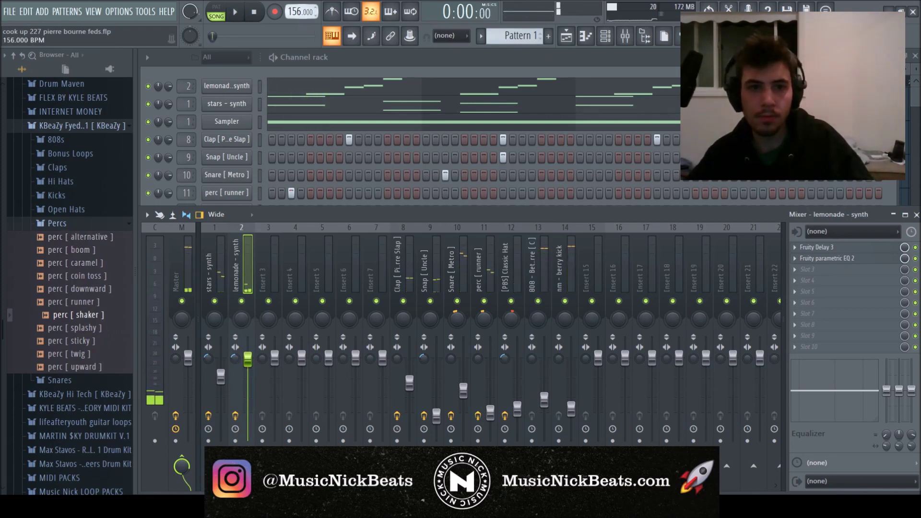
pyautogui.press('space')
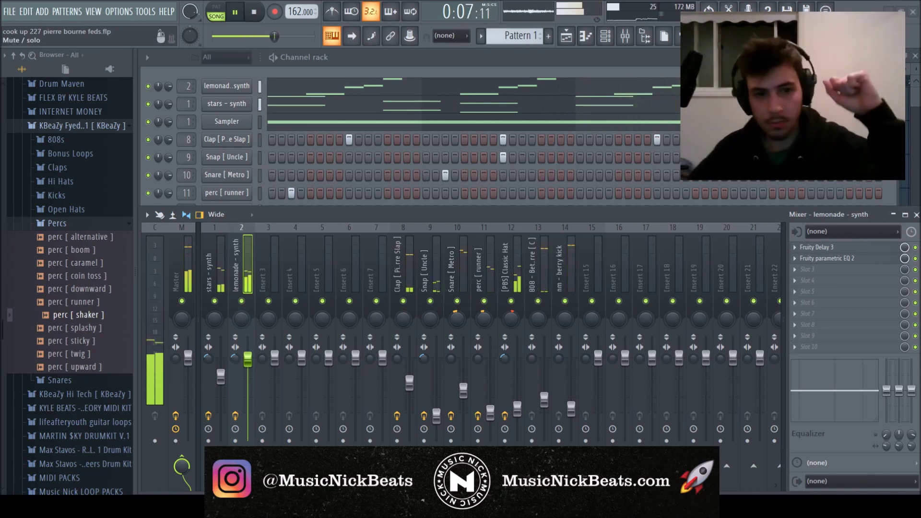
pyautogui.rightClick(214, 301)
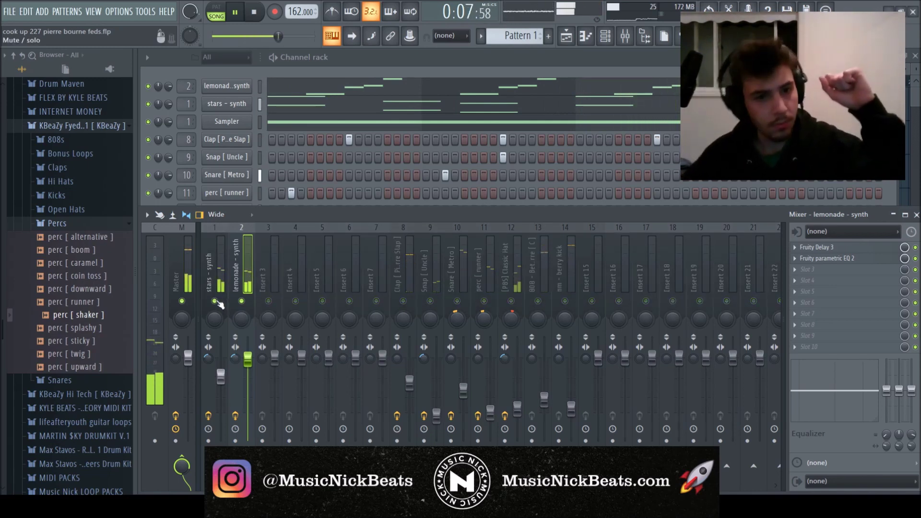
# - Bring all muted tracks back into the mix, set the tempo to 134 BPM and show the playlist
pyautogui.rightClick(241, 300)
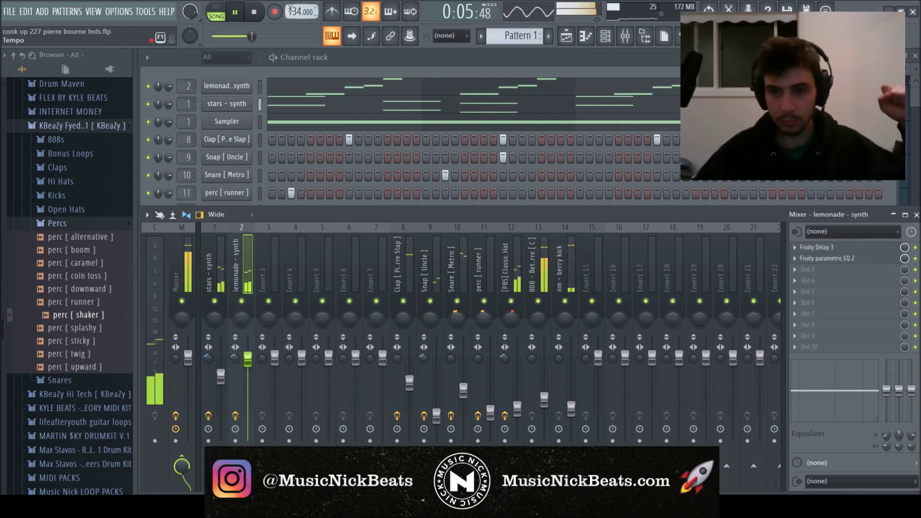
pyautogui.press('F5')
pyautogui.press('F5')
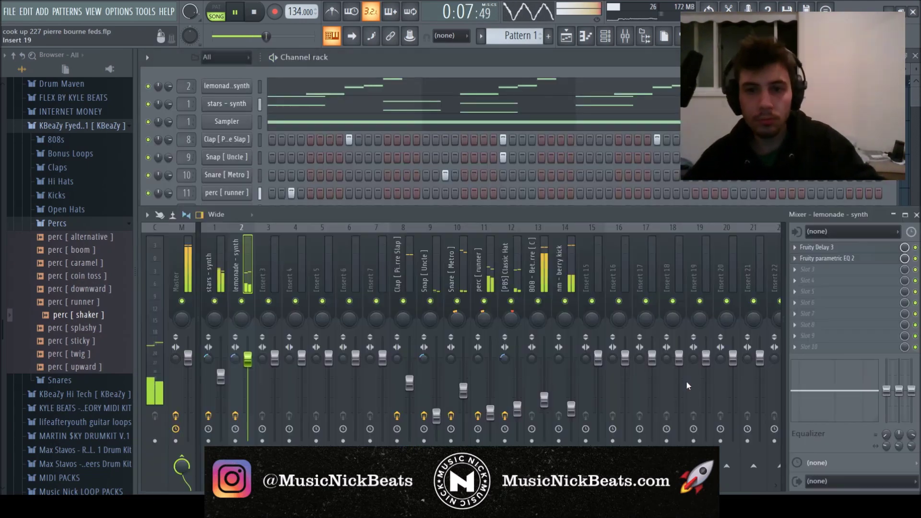
pyautogui.press('F5')
pyautogui.press('F6')
pyautogui.press('F9')
pyautogui.press('F5')
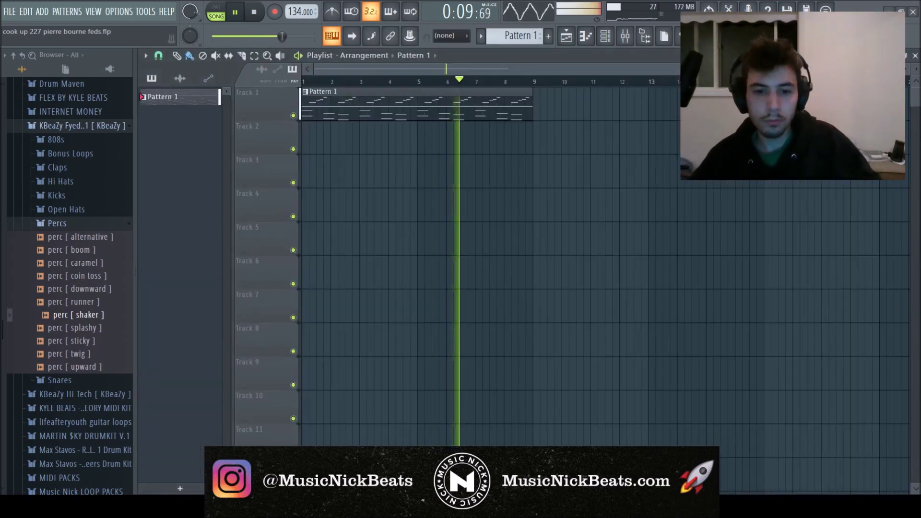
# - Add the Playboi Carti - Unused Rare Acapella 1 clip at the start of track 2 and copy Pattern 1 to bar 9
pyautogui.moveTo(362, 324); pyautogui.dragTo(307, 144)
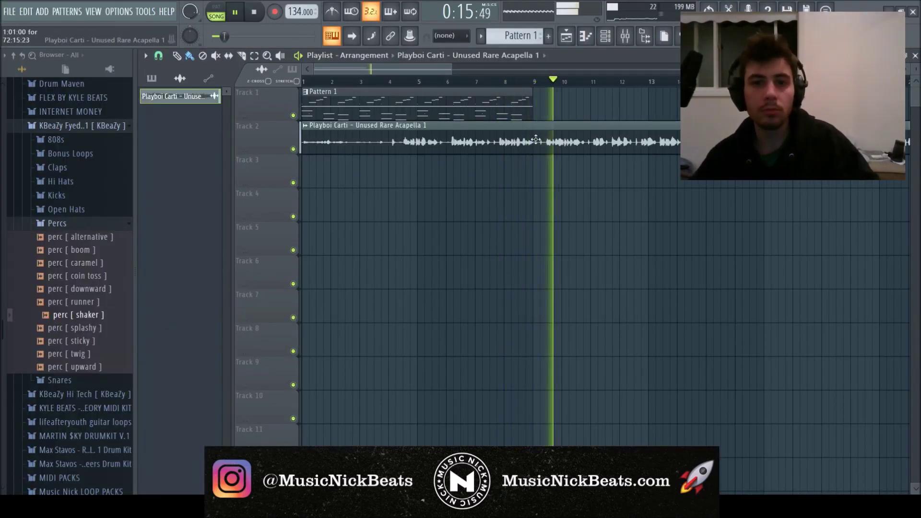
pyautogui.click(436, 105)
pyautogui.moveTo(436, 104); pyautogui.dragTo(602, 104)
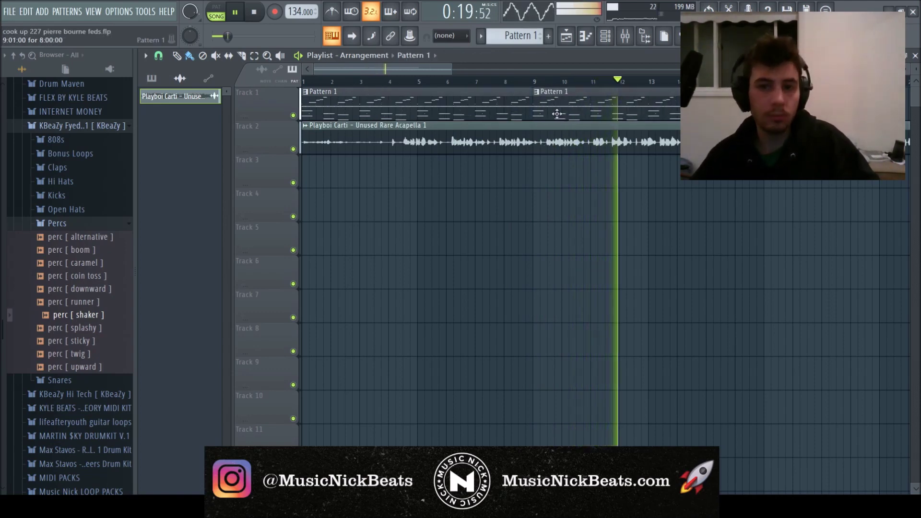
# - Set the tempo to 163 BPM and shift the acapella clip to start at 1:08:04 against the beat
pyautogui.moveTo(294, 12)
pyautogui.mouseDown()
pyautogui.moveTo(285, 2)
pyautogui.moveTo(291, 12)
pyautogui.mouseUp()
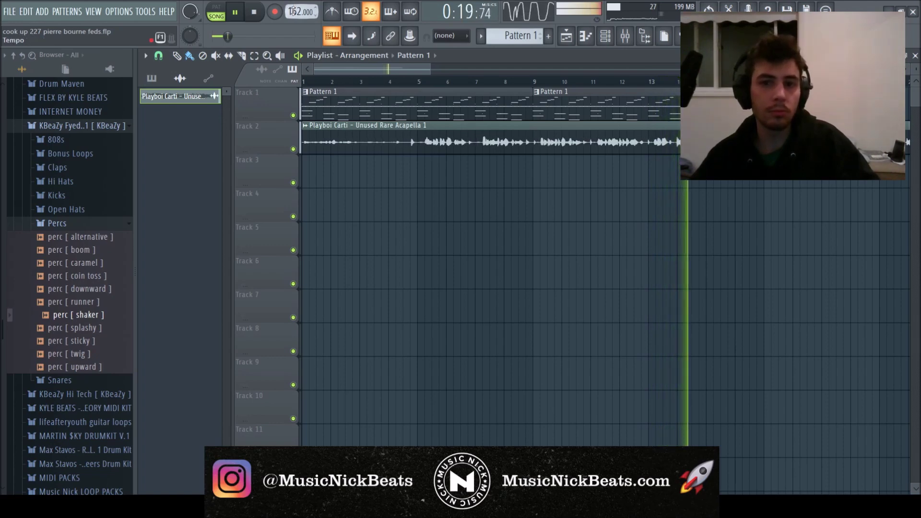
pyautogui.scroll(1, 291, 12)
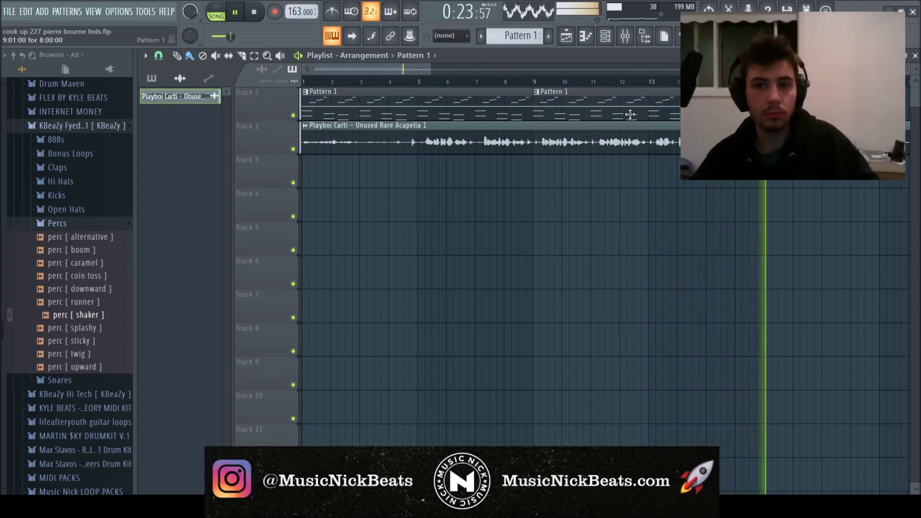
pyautogui.click(532, 81)
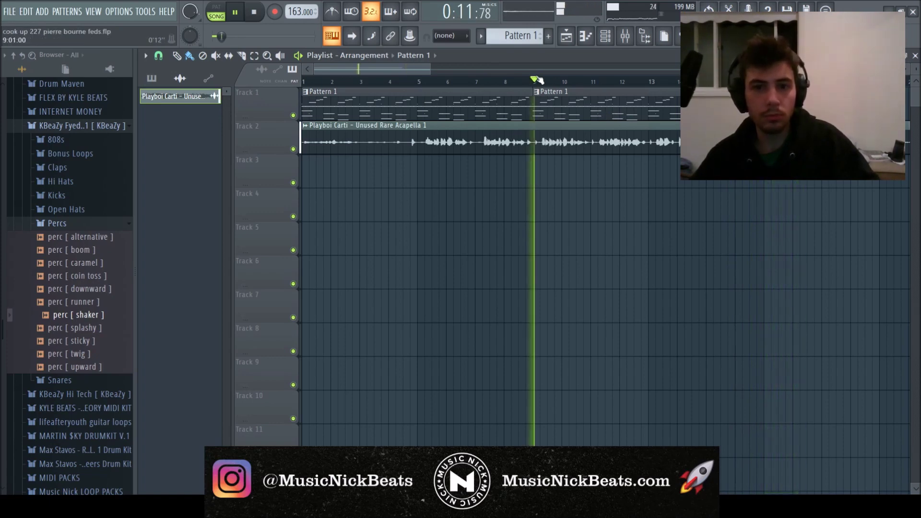
pyautogui.moveTo(554, 140); pyautogui.dragTo(565, 140)
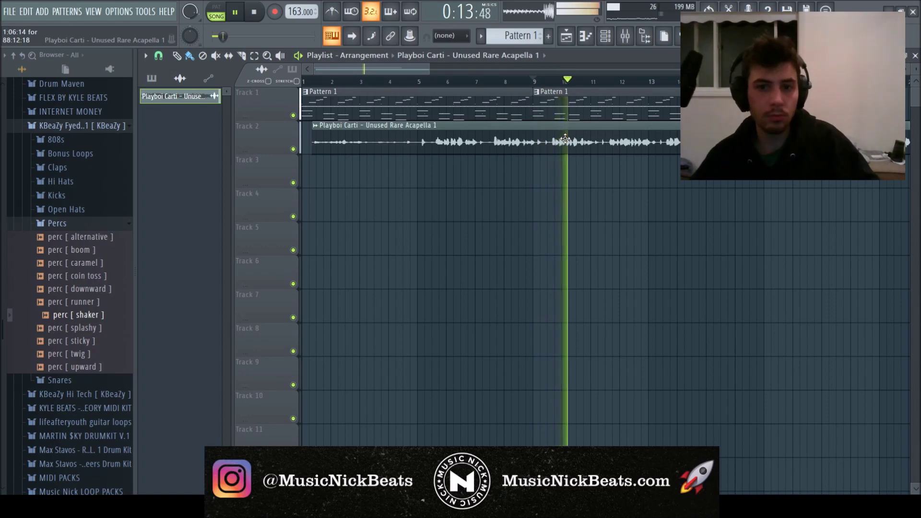
pyautogui.moveTo(565, 140); pyautogui.dragTo(568, 139)
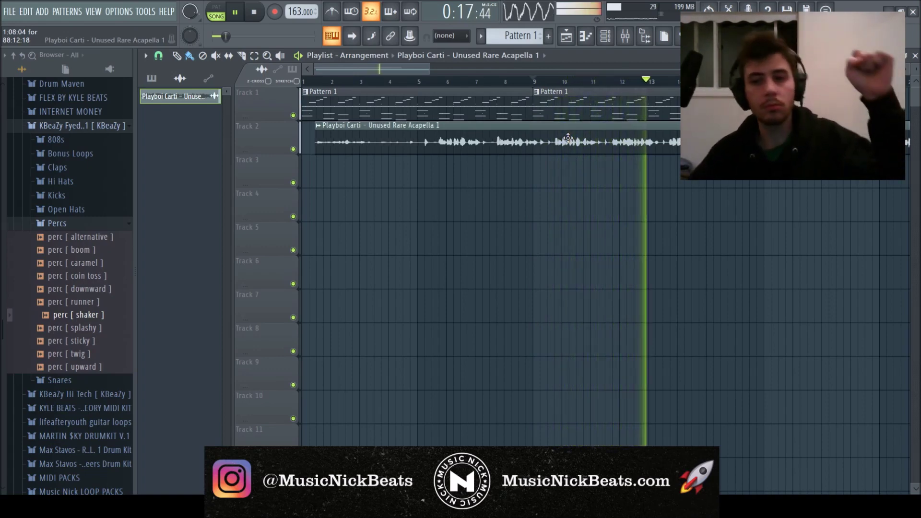
# - Repeat the second Pattern 1 clip along track 1 and delete the copy at bar 25
pyautogui.click(691, 103)
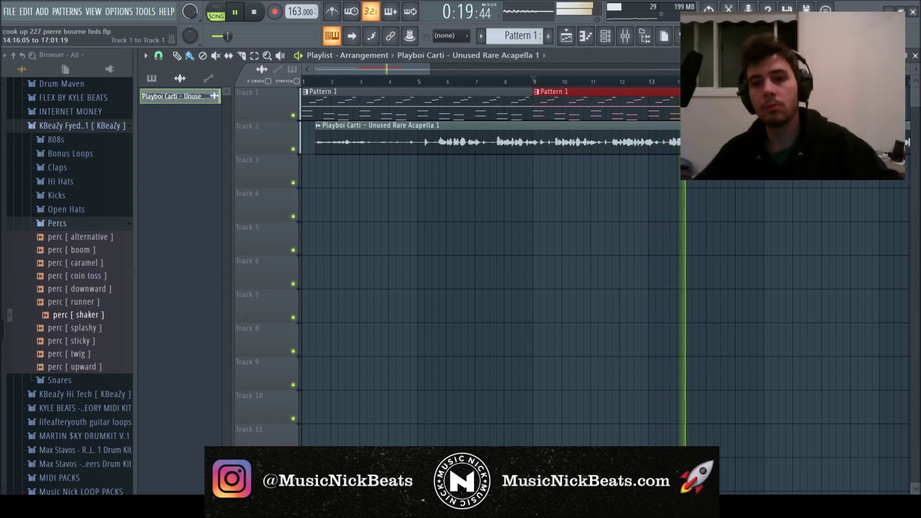
pyautogui.hotkey('ctrl', 'b')
pyautogui.hotkey('ctrl', 'b')
pyautogui.scroll(-4, 633, 174)
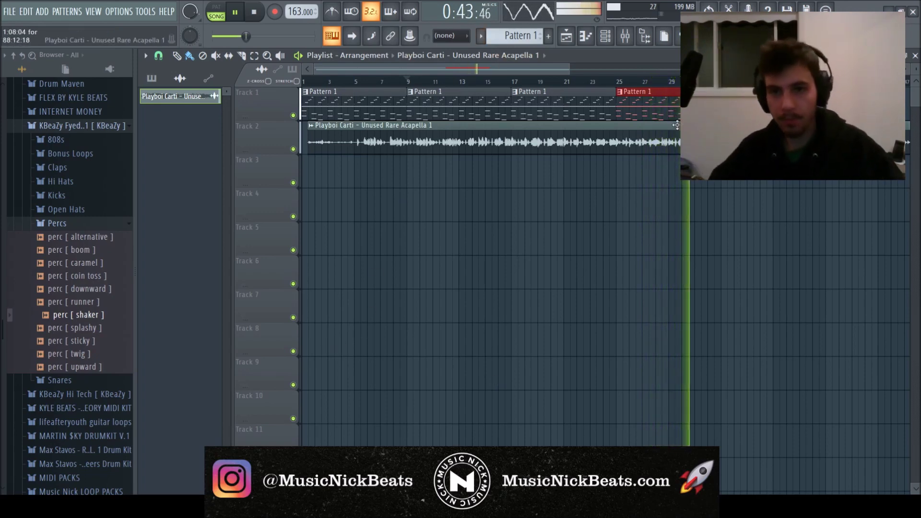
pyautogui.press('Delete')
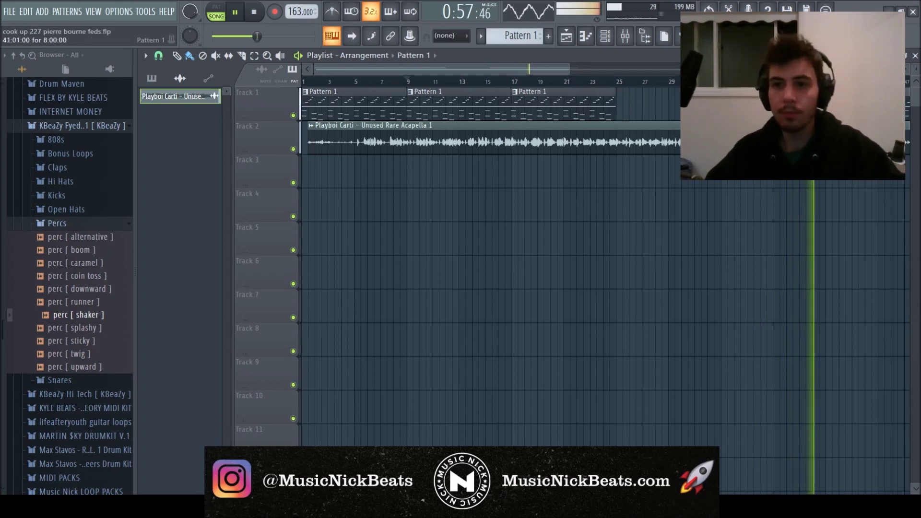
# - Move the last Pattern 1 copy on track 1 from bar 41 to bar 48
pyautogui.scroll(-3, 524, 72)
pyautogui.moveTo(524, 72); pyautogui.dragTo(565, 72)
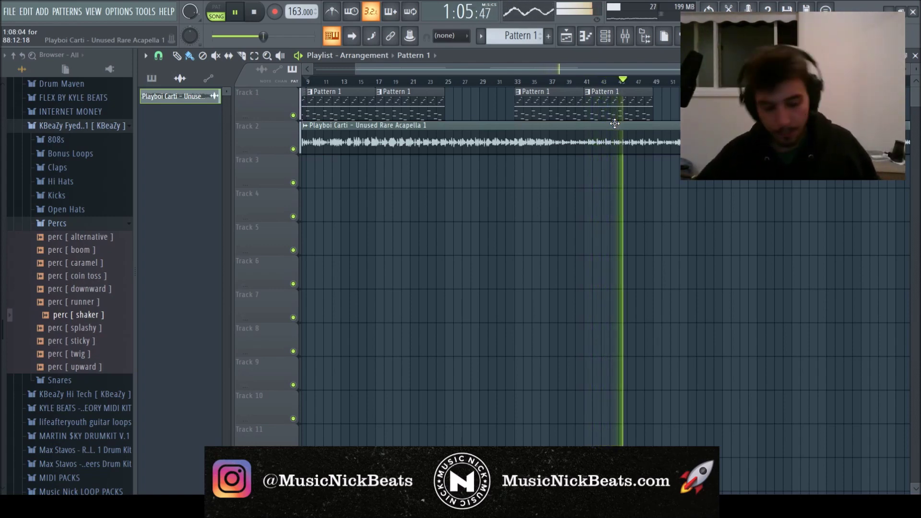
pyautogui.rightClick(646, 113)
pyautogui.click(647, 111)
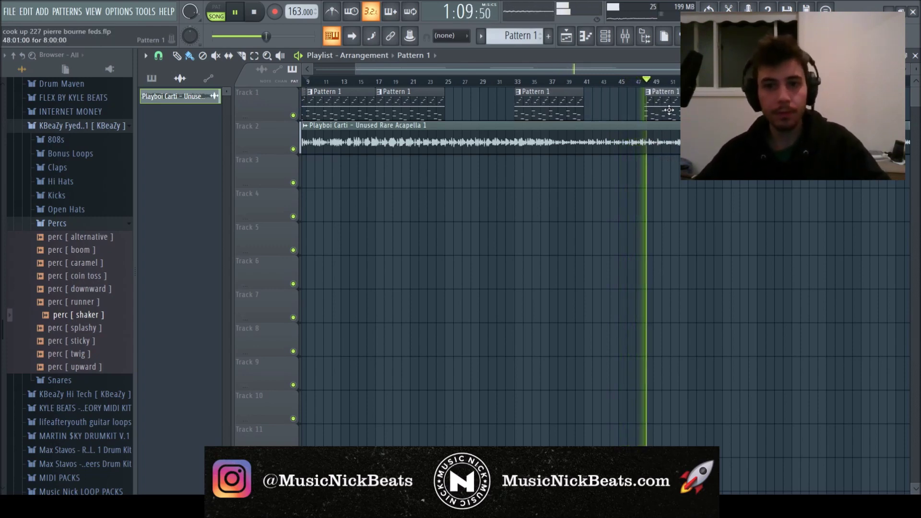
pyautogui.click(673, 107)
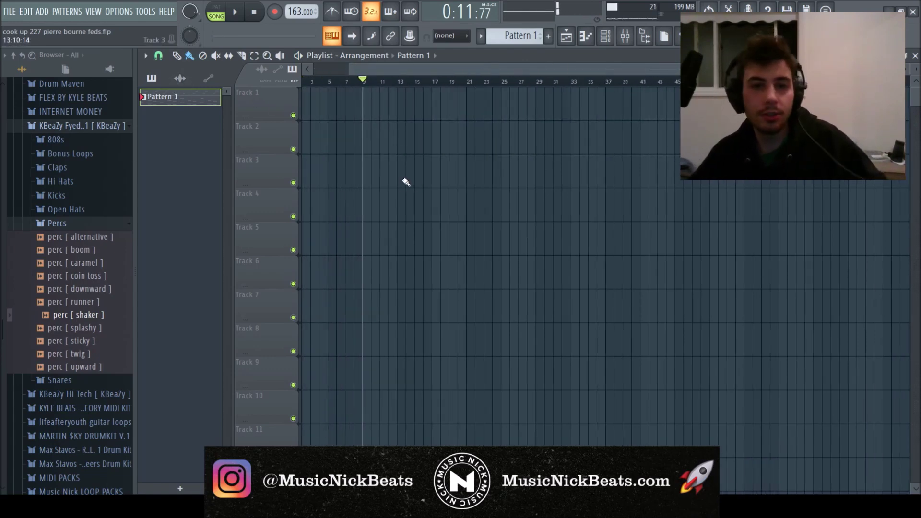
# - Place Pattern 1 on track 1 and split it by channel into separate playlist tracks
pyautogui.scroll(4, 341, 154)
pyautogui.click(324, 97)
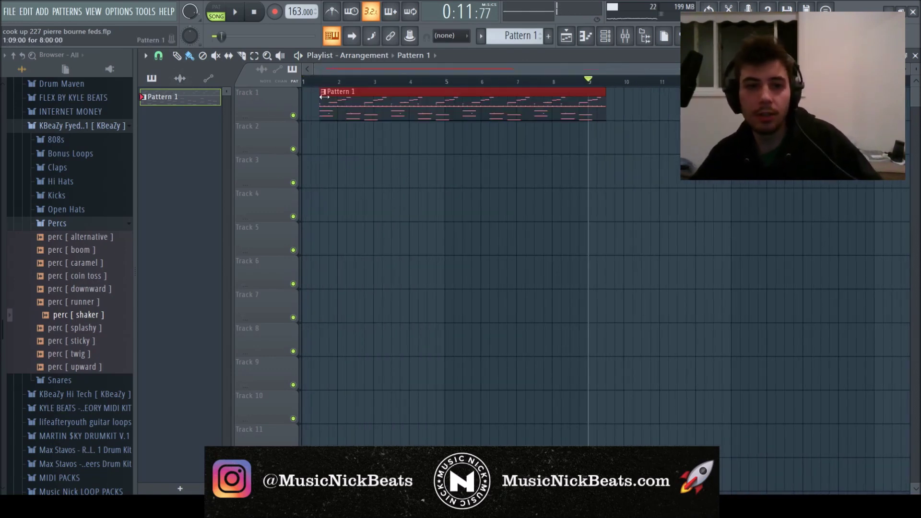
pyautogui.click(189, 81)
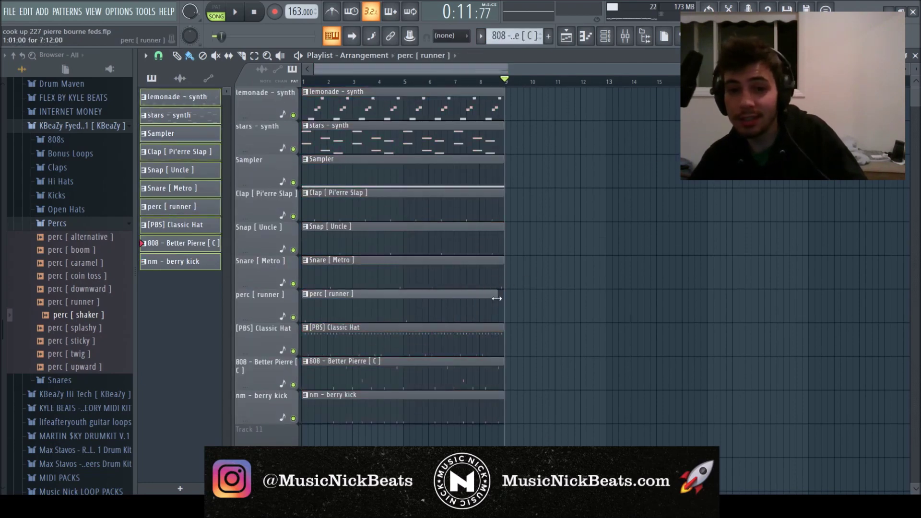
# - Select all playlist clips across bars 1 to 9 and collapse the Percs folder and its KBeaZy drum kit folder
pyautogui.hotkey('ctrl', 'a')
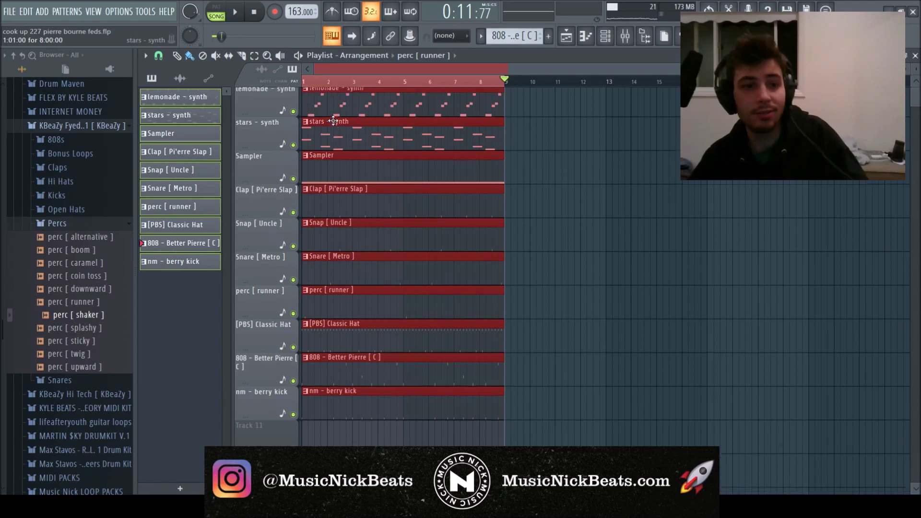
pyautogui.click(96, 224)
pyautogui.click(89, 128)
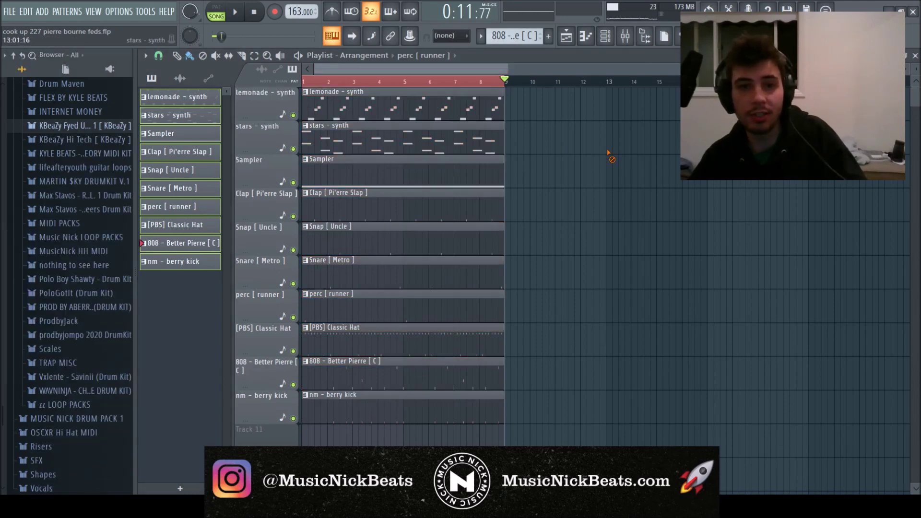
# - Examine the lemonade - synth sampler settings, the mixer effects and the Fruity delay bank on the stars - synth track
pyautogui.press('F6')
pyautogui.click(221, 87)
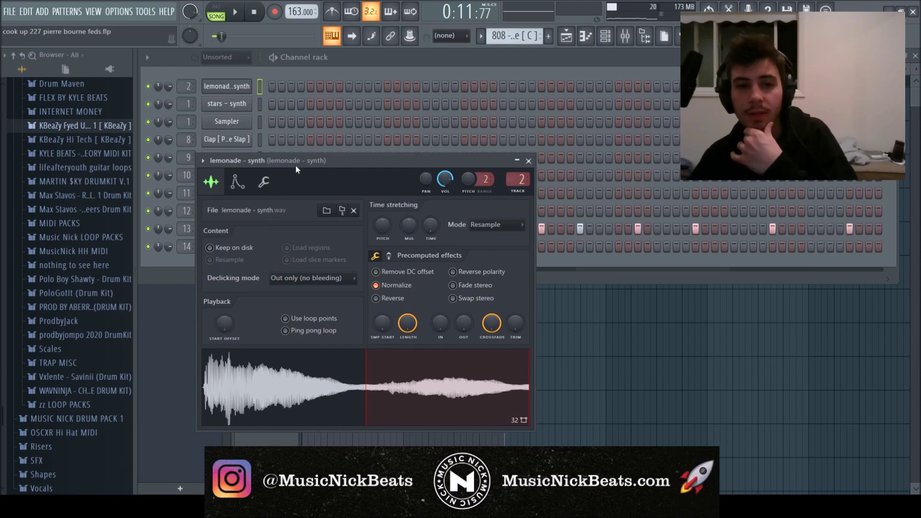
pyautogui.moveTo(299, 163); pyautogui.dragTo(303, 163)
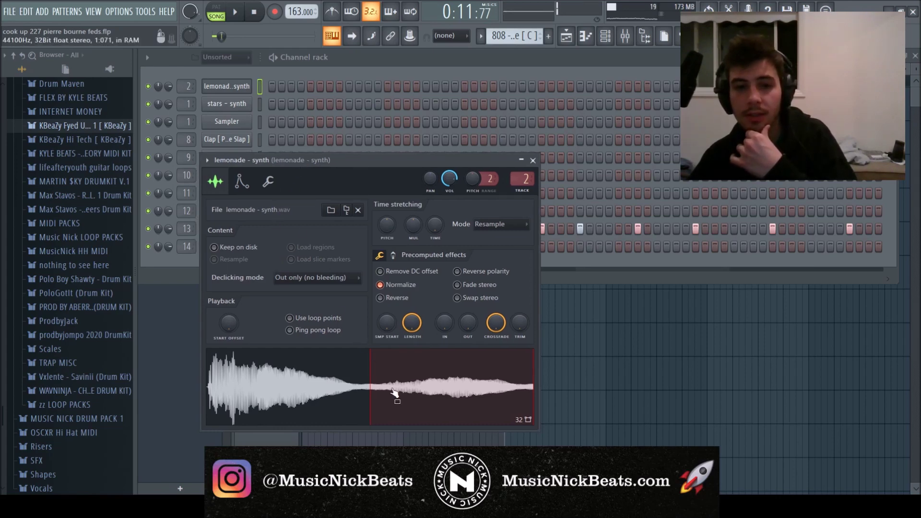
pyautogui.click(533, 161)
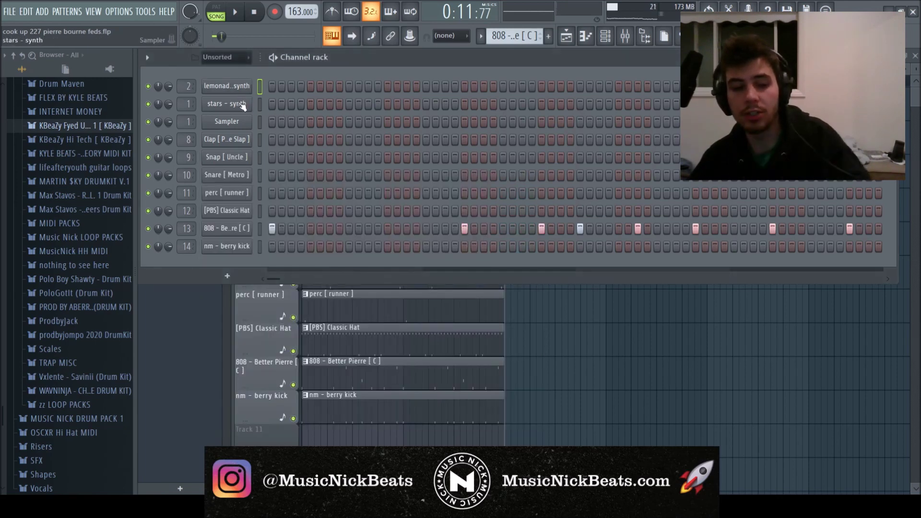
pyautogui.press('F9')
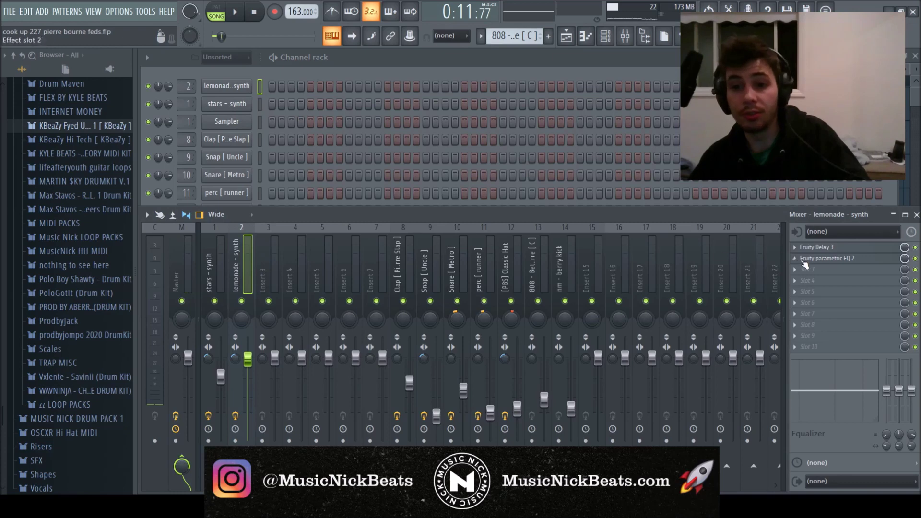
pyautogui.click(207, 263)
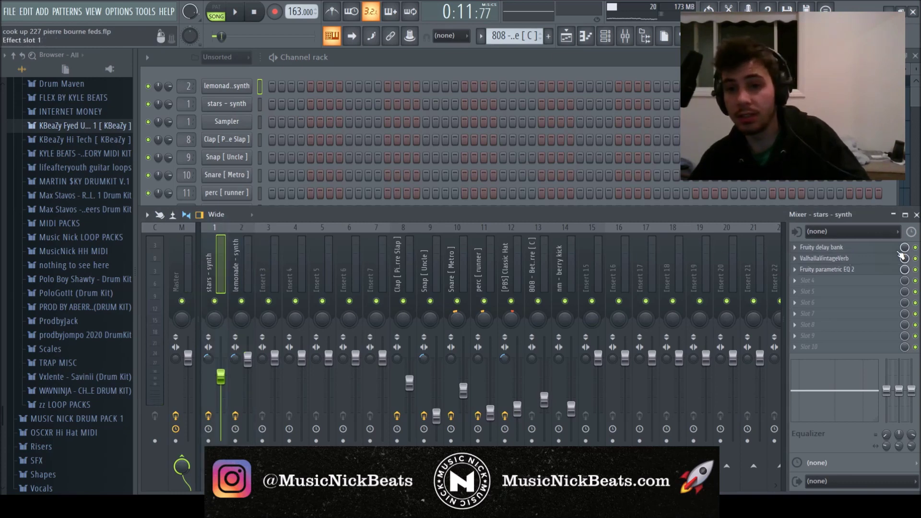
pyautogui.click(864, 248)
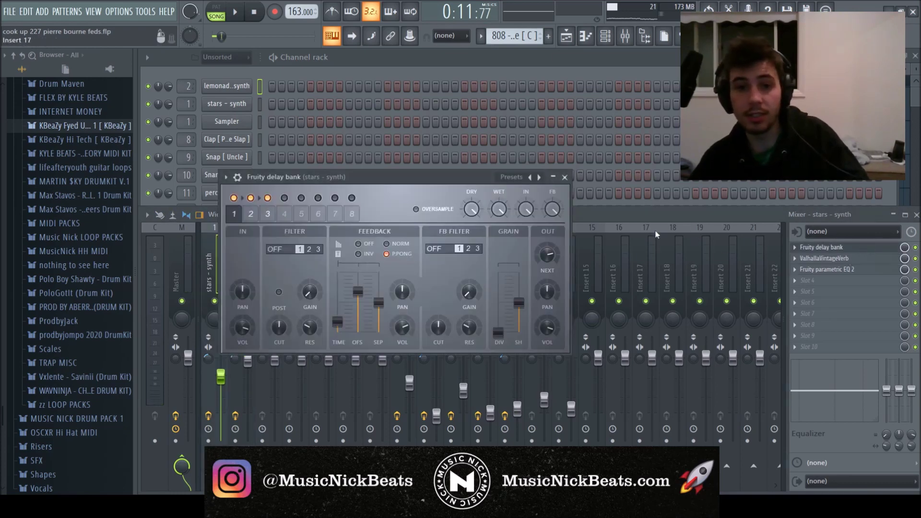
pyautogui.click(565, 178)
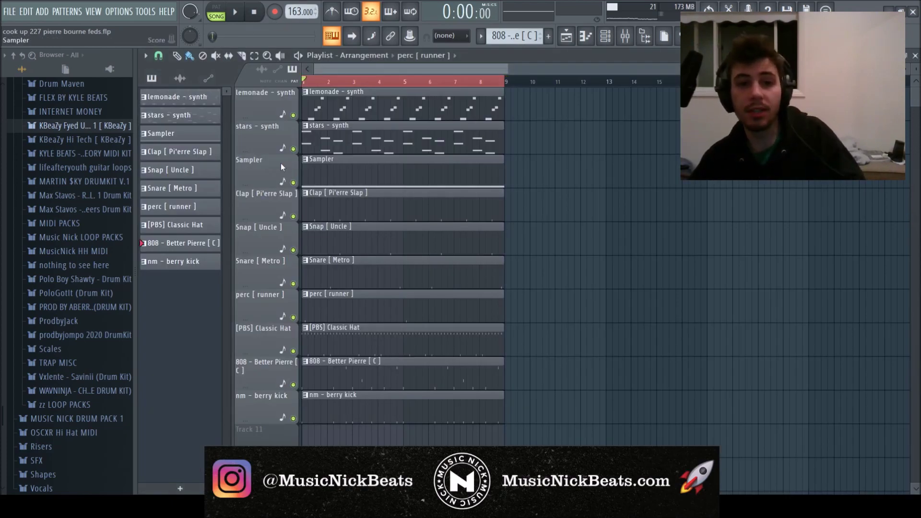
# - Remove the Sampler track from the playlist and audition the beat at 135 BPM
pyautogui.hotkey('ctrl', 'z')
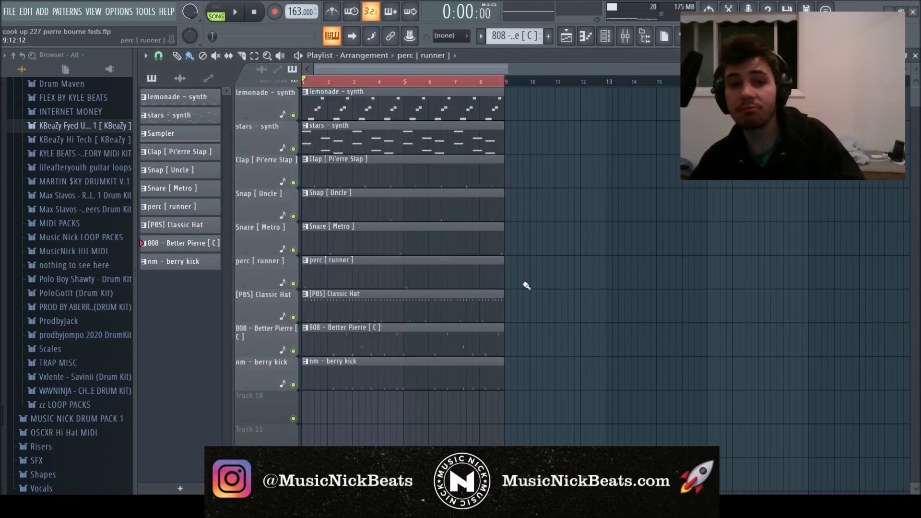
pyautogui.press('space')
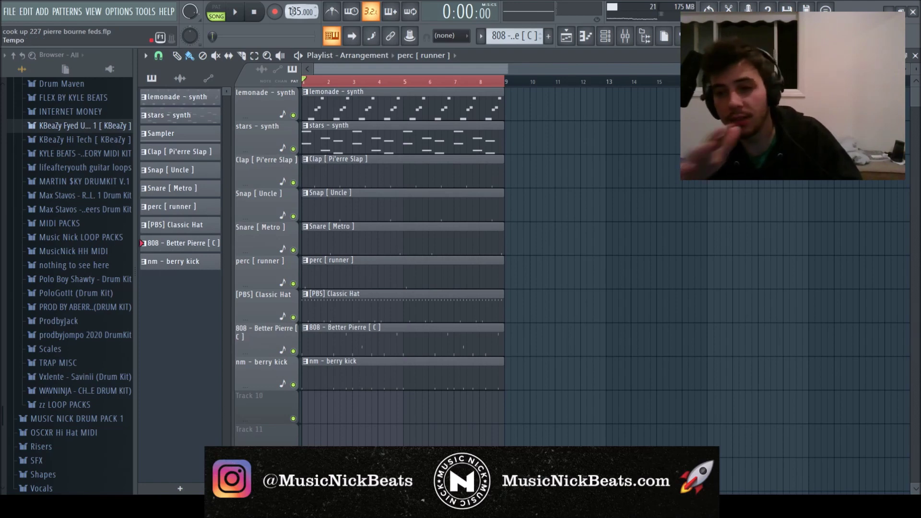
pyautogui.press('space')
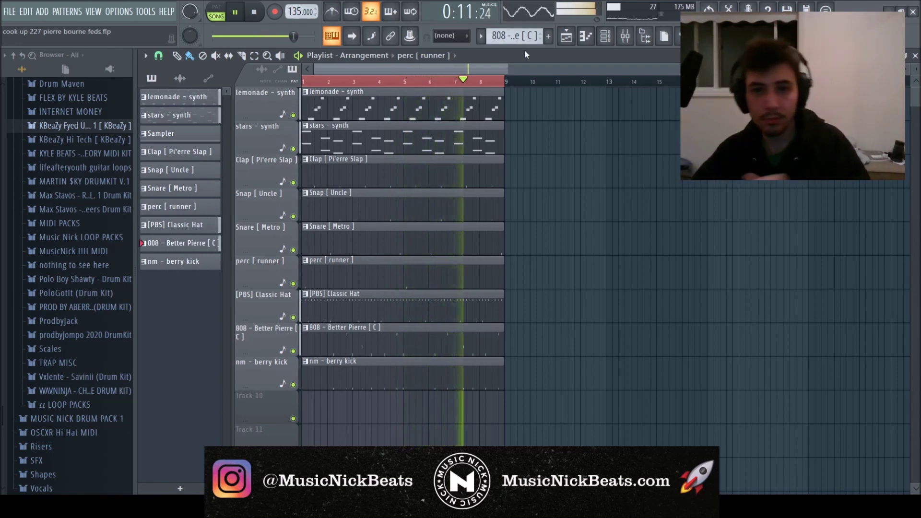
pyautogui.press('space')
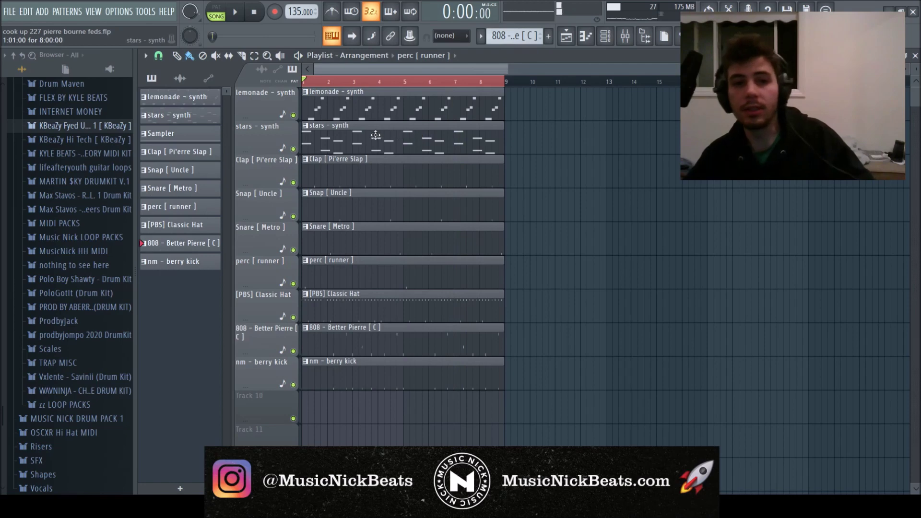
# - Shift the section to bar 5 behind a four-bar intro of lemonade and stars synths, moving the berry kick clip to bar 13
pyautogui.hotkey('ctrl', 'a')
pyautogui.moveTo(331, 101); pyautogui.dragTo(735, 100)
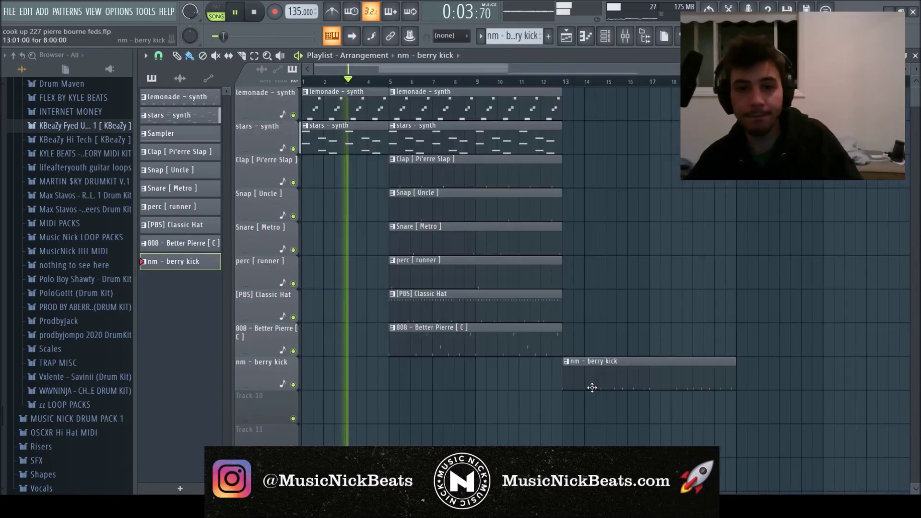
# - Duplicate the bar 5 clips to bar 13, and delete the perc, snare and snap clips from the bar 5 section
pyautogui.moveTo(477, 385); pyautogui.dragTo(474, 57)
pyautogui.hotkey('ctrl', 'b')
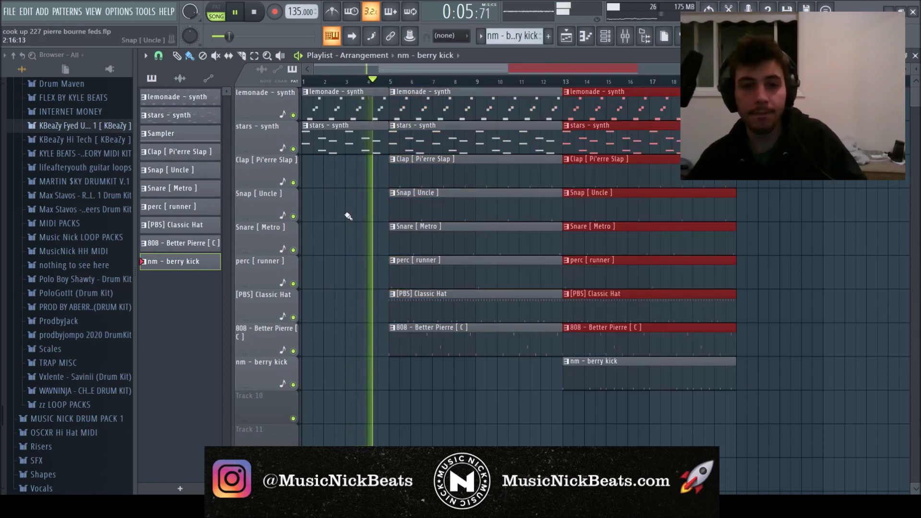
pyautogui.scroll(-2, 346, 214)
pyautogui.rightClick(398, 268)
pyautogui.rightClick(398, 239)
pyautogui.rightClick(401, 211)
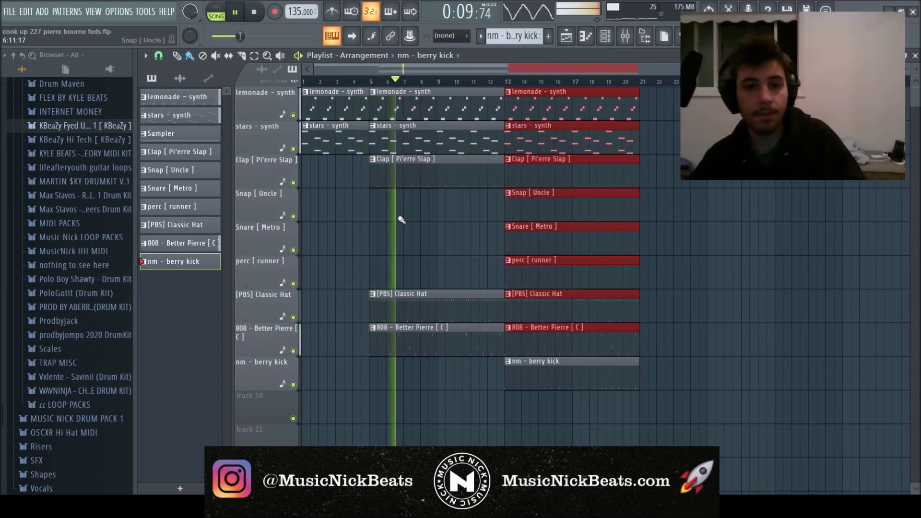
# - Shorten the synth, clap, hat and 808 clips starting at bar 5 to four bars and stop playback
pyautogui.moveTo(477, 376); pyautogui.dragTo(452, 86)
pyautogui.moveTo(502, 116); pyautogui.dragTo(437, 131)
pyautogui.press('space')
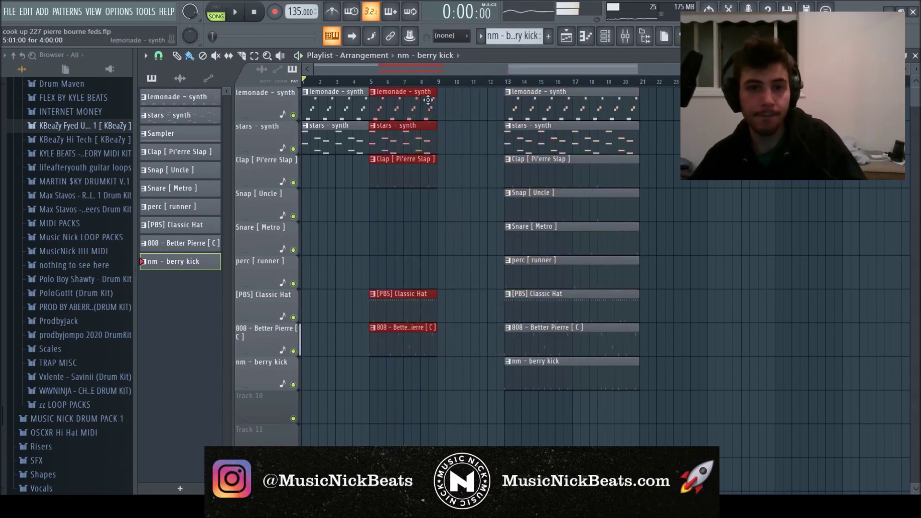
# - Shorten the clap, hat and 808 clips in the bar 5 section so the drums drop out before bar 9
pyautogui.click(404, 82)
pyautogui.scroll(3, 432, 288)
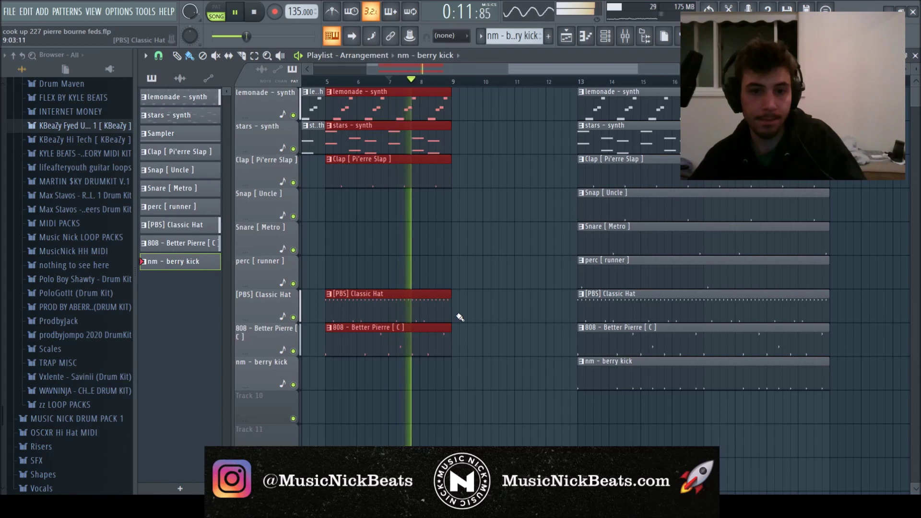
pyautogui.moveTo(460, 301); pyautogui.dragTo(424, 187)
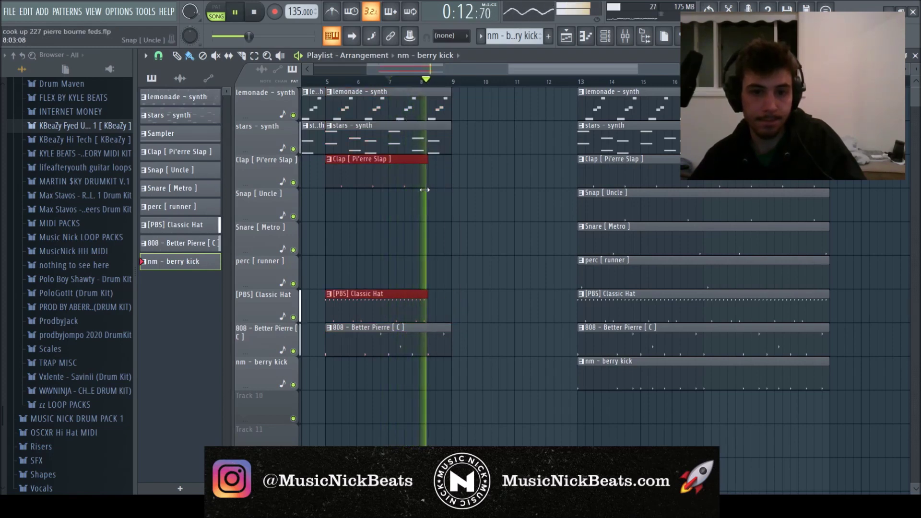
pyautogui.moveTo(450, 347); pyautogui.dragTo(433, 350)
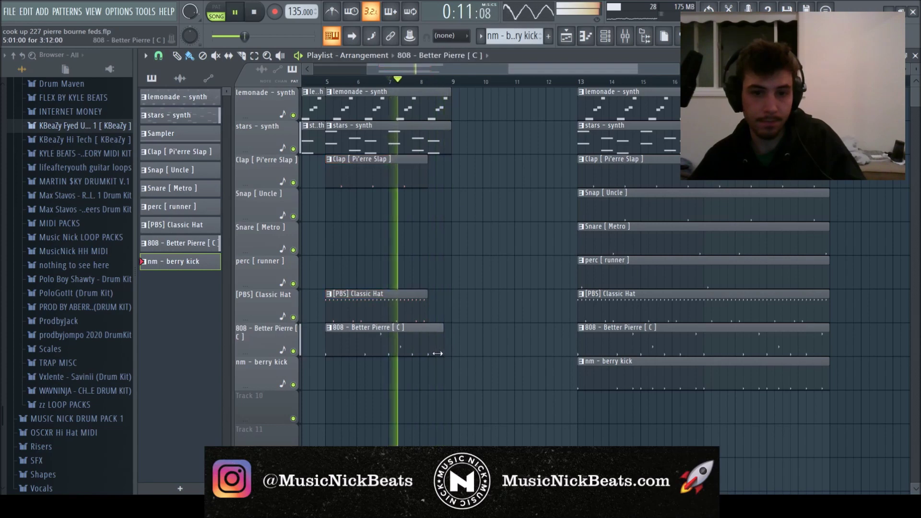
pyautogui.scroll(-4, 433, 351)
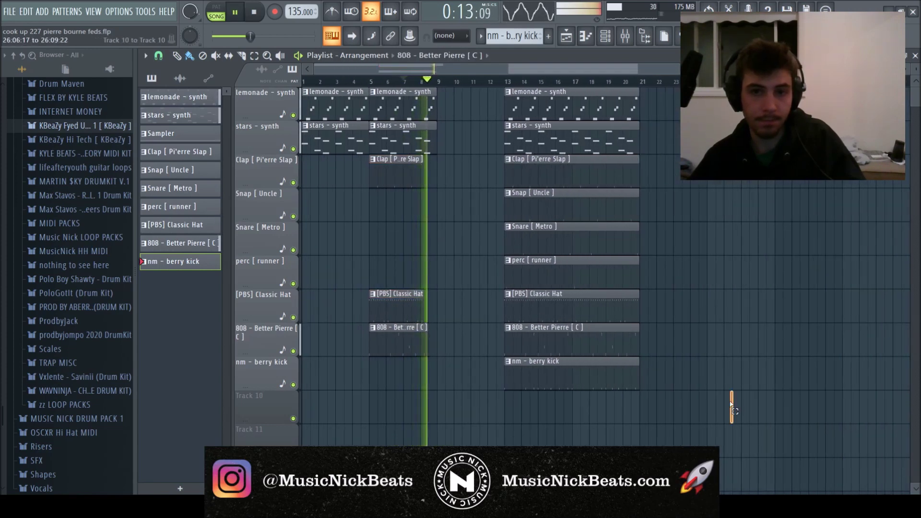
# - Move all clips of the full section from bar 13 to bar 9, directly behind the bar 5 section
pyautogui.moveTo(734, 413); pyautogui.dragTo(505, 88)
pyautogui.moveTo(604, 230); pyautogui.dragTo(537, 231)
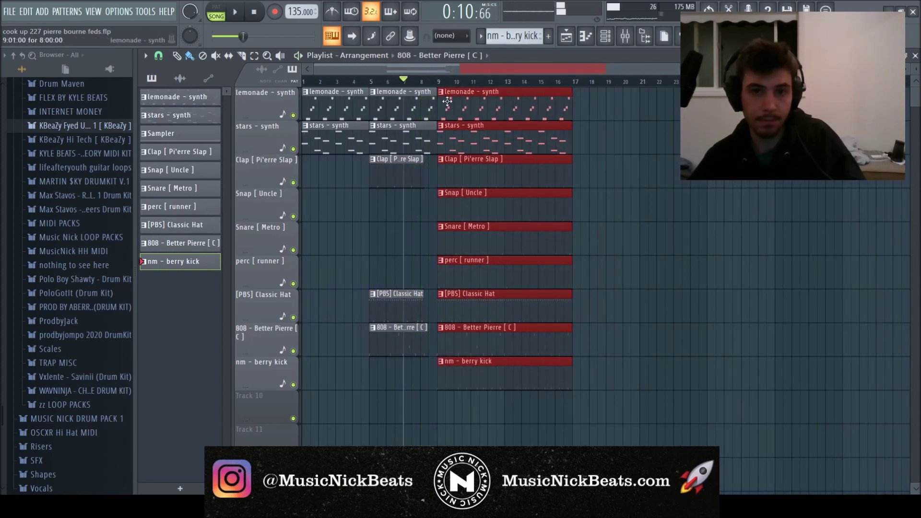
pyautogui.scroll(1, 588, 208)
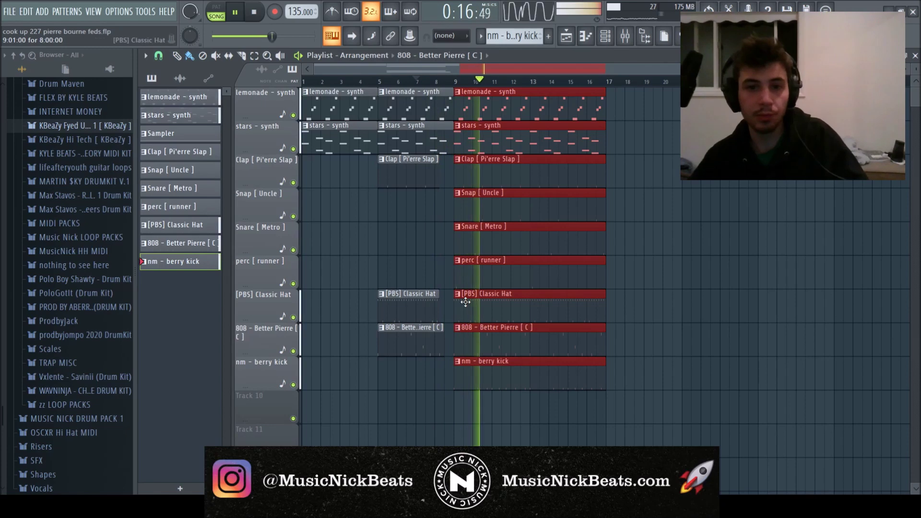
# - Raise the Snap [ Uncle ] mixer level to about -16.5 dB during playback
pyautogui.press('F6')
pyautogui.press('F9')
pyautogui.click(410, 382)
pyautogui.click(436, 415)
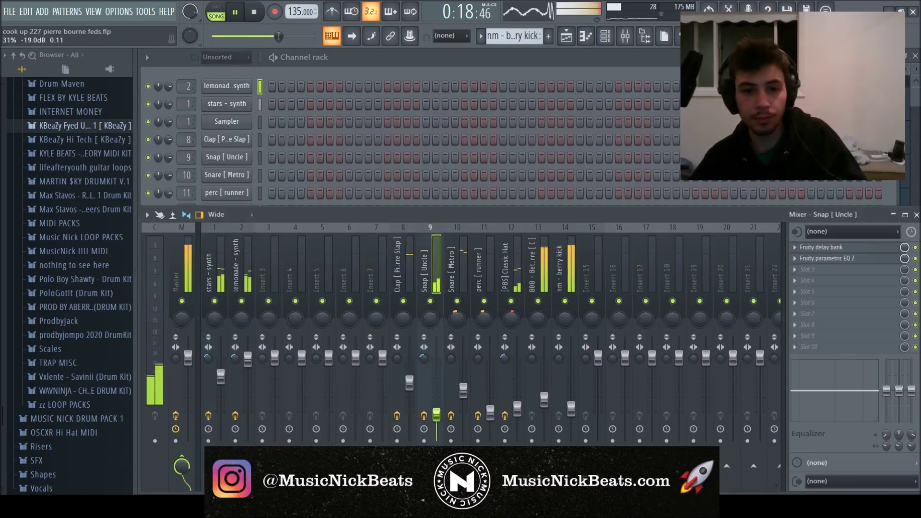
pyautogui.moveTo(437, 417); pyautogui.dragTo(439, 412)
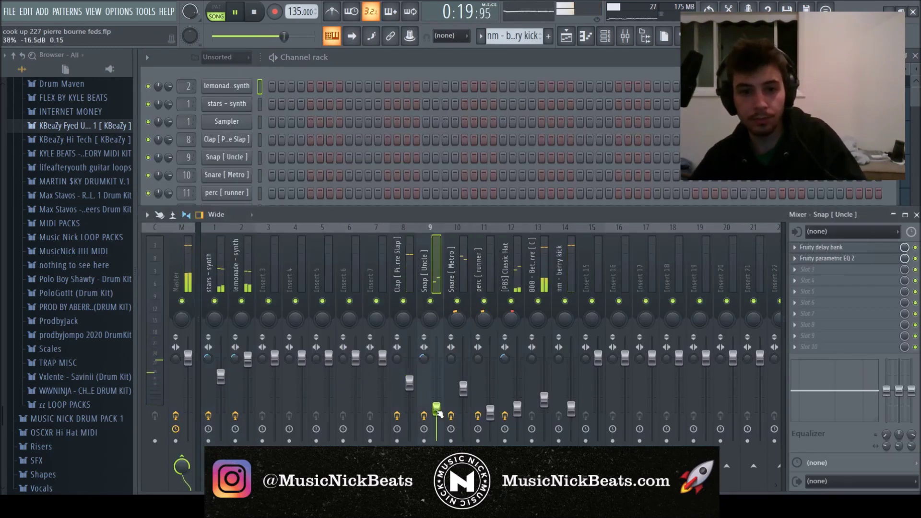
# - Lower the Snare [ Metro ] level slightly and raise the perc and Classic Hat levels in the mixer during playback
pyautogui.click(493, 417)
pyautogui.click(510, 405)
pyautogui.moveTo(463, 390); pyautogui.dragTo(463, 394)
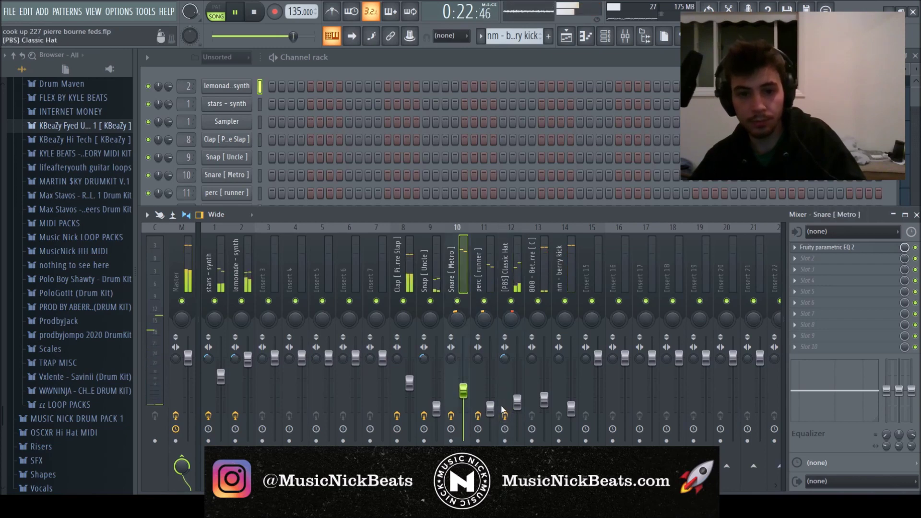
pyautogui.click(490, 407)
pyautogui.moveTo(517, 402); pyautogui.dragTo(437, 412)
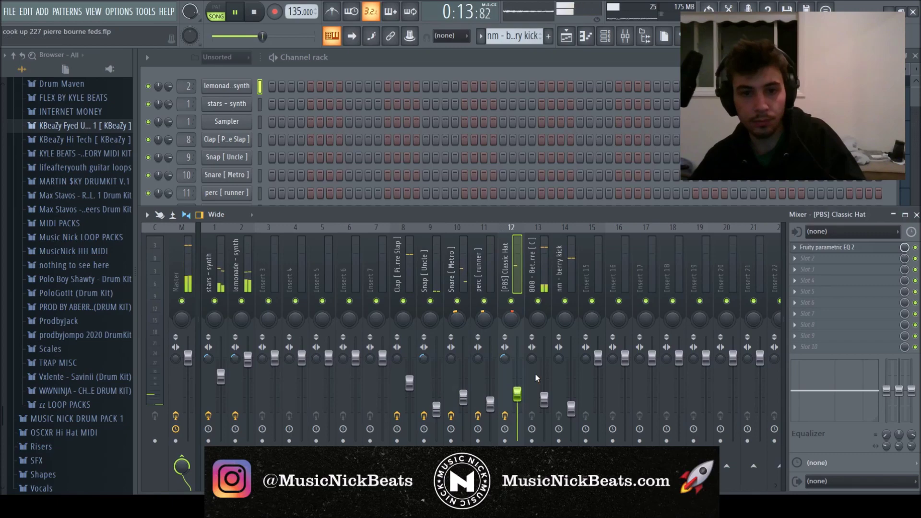
pyautogui.press('space')
# - Duplicate the entire 40-bar arrangement so that it repeats from bar 41, and play it back
pyautogui.press('F5')
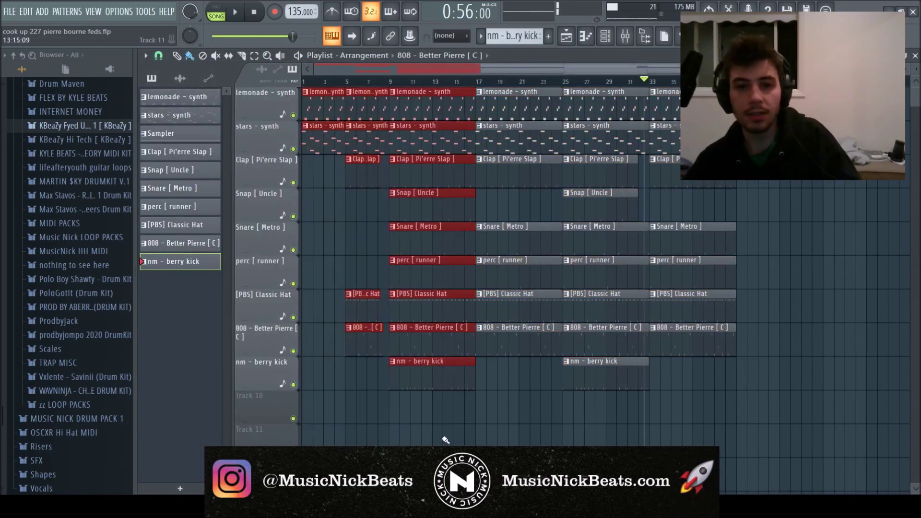
pyautogui.moveTo(434, 412); pyautogui.dragTo(436, 8)
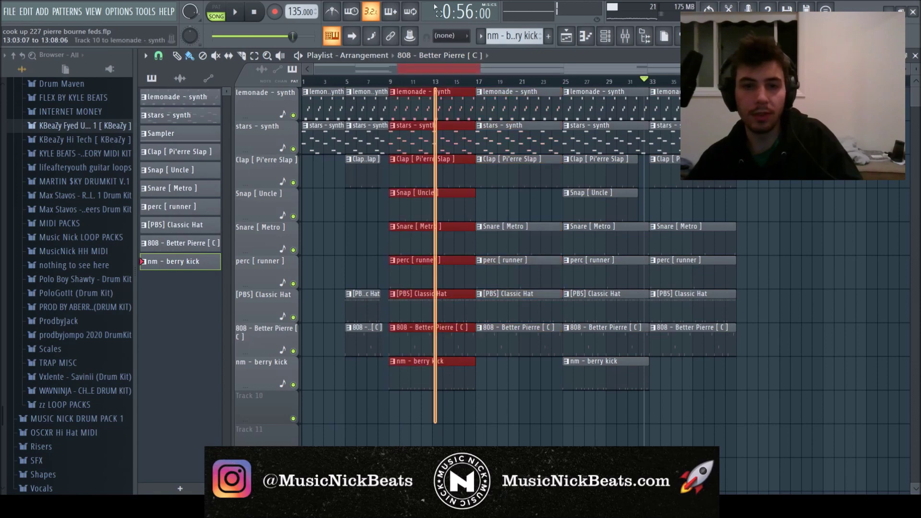
pyautogui.click(484, 334)
pyautogui.moveTo(806, 425); pyautogui.dragTo(339, 31)
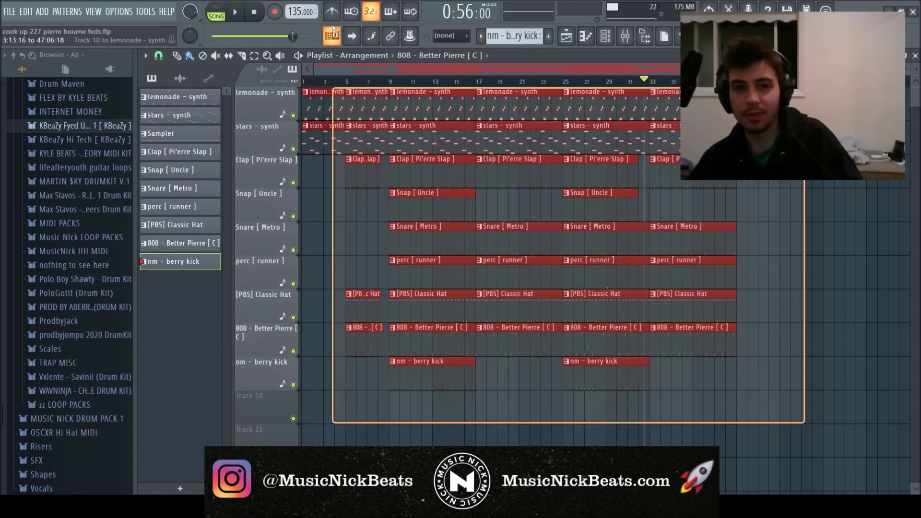
pyautogui.hotkey('ctrl', 'b')
pyautogui.press('space')
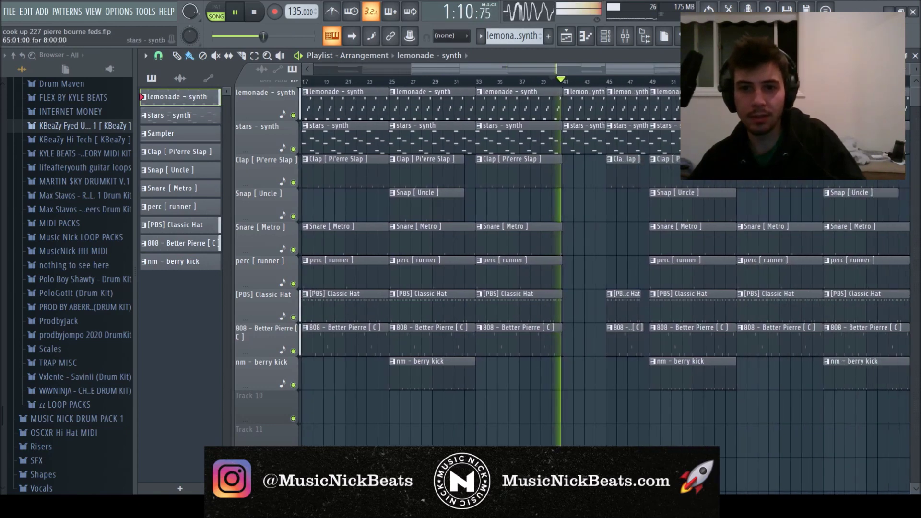
# - Add an outro of only lemonade and stars synth clips from bar 81 to bar 93, and stop playback
pyautogui.scroll(-2, 576, 364)
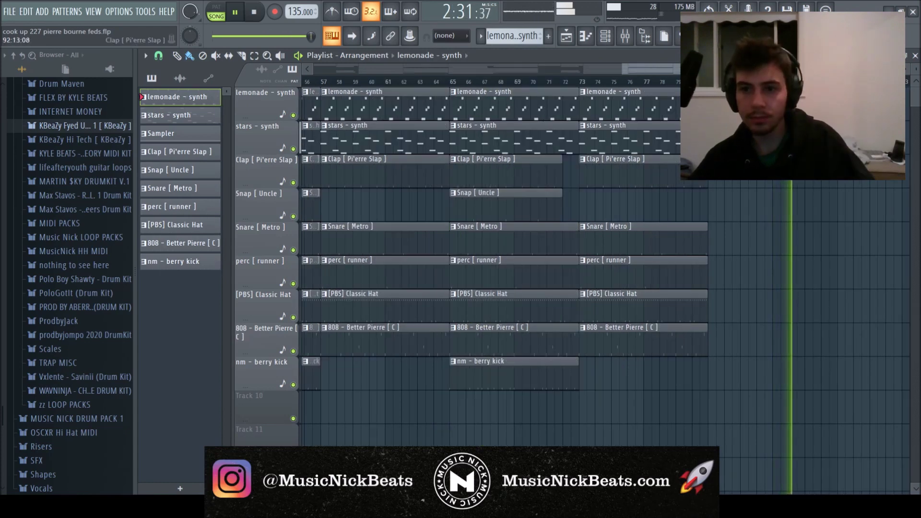
pyautogui.moveTo(872, 182); pyautogui.dragTo(743, 125)
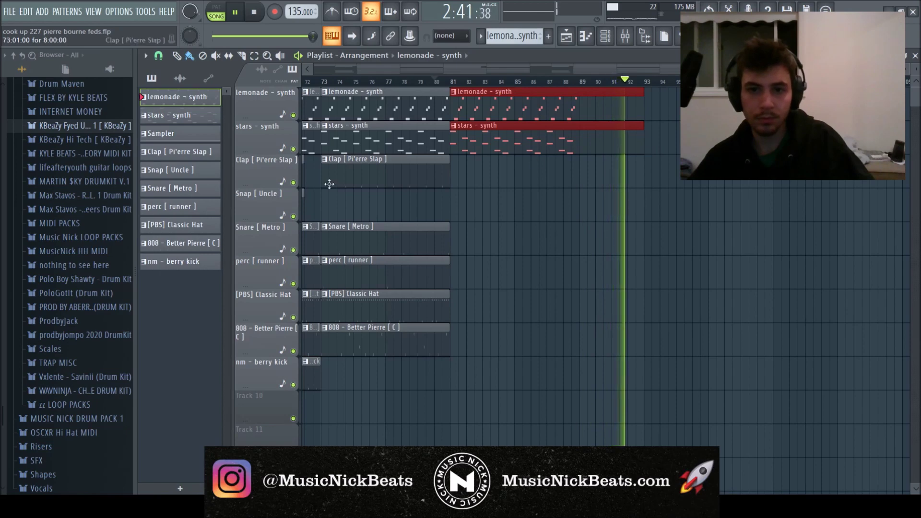
pyautogui.scroll(-5, 365, 187)
pyautogui.press('space')
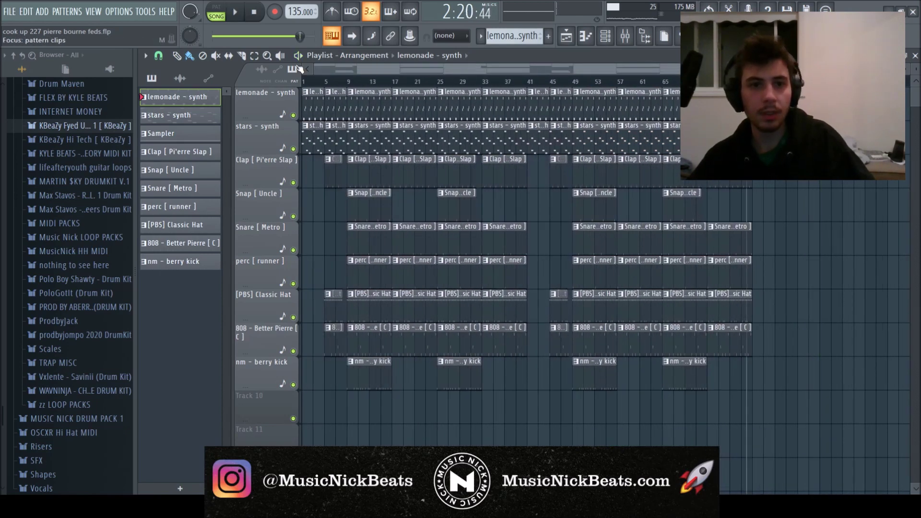
# - Play the finished arrangement from bar 1 to review it, and stop playback
pyautogui.click(306, 83)
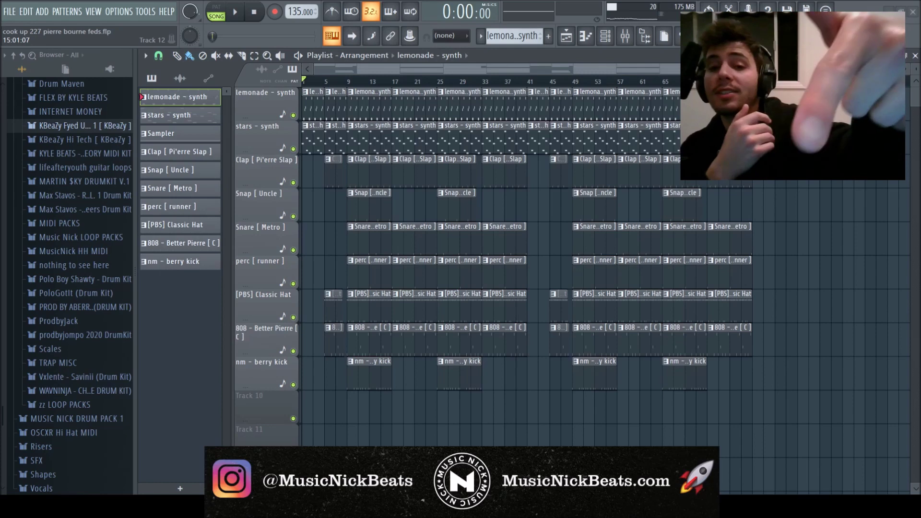
pyautogui.click(235, 12)
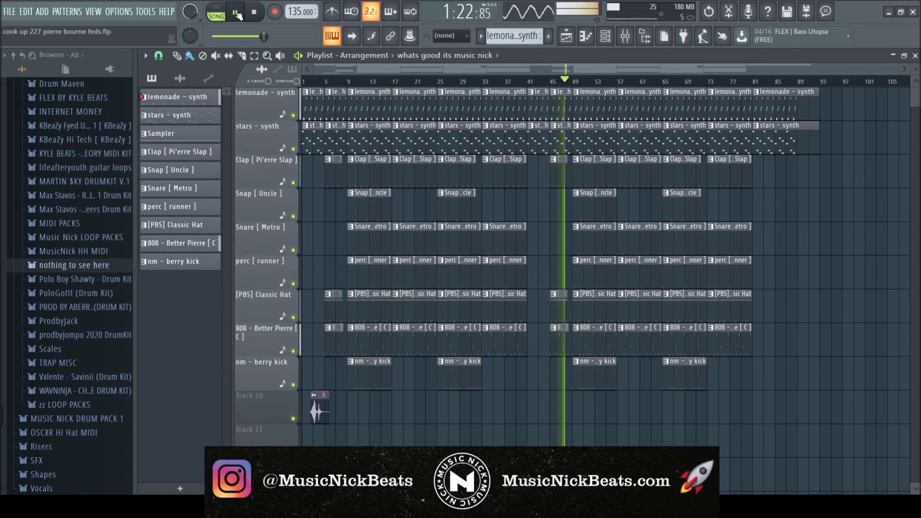
pyautogui.press('space')
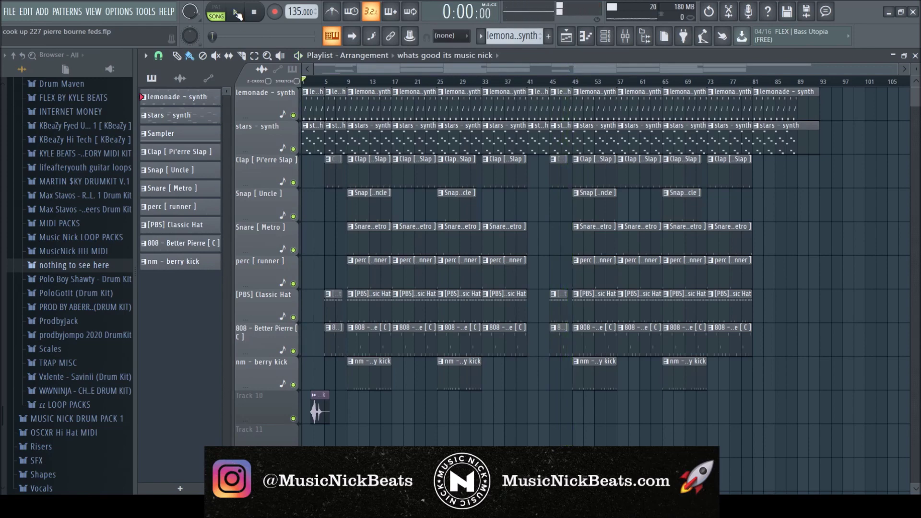